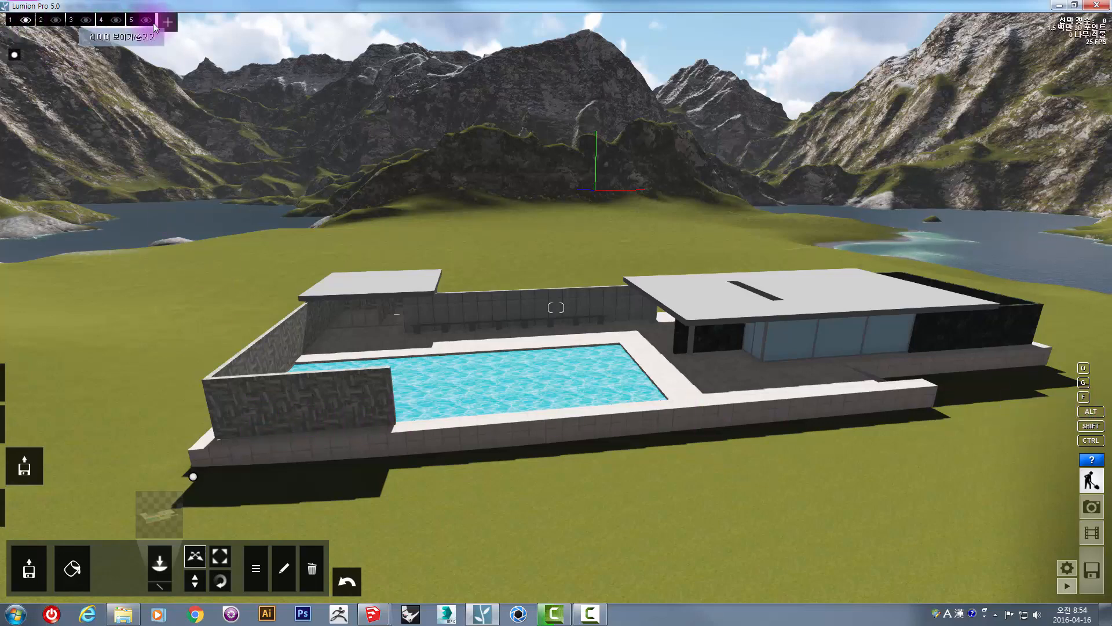
Turn and shift the camera to examine the pool house from above and from its patterned stone wall side
right_click_drag(518, 276, 369, 303)
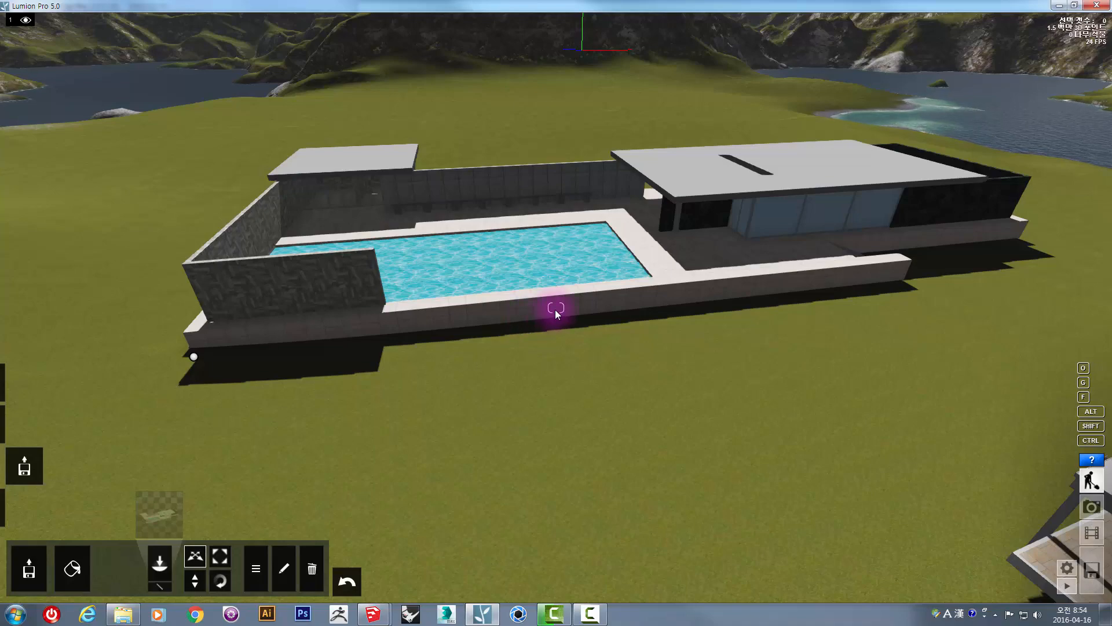
key("a")
key("w")
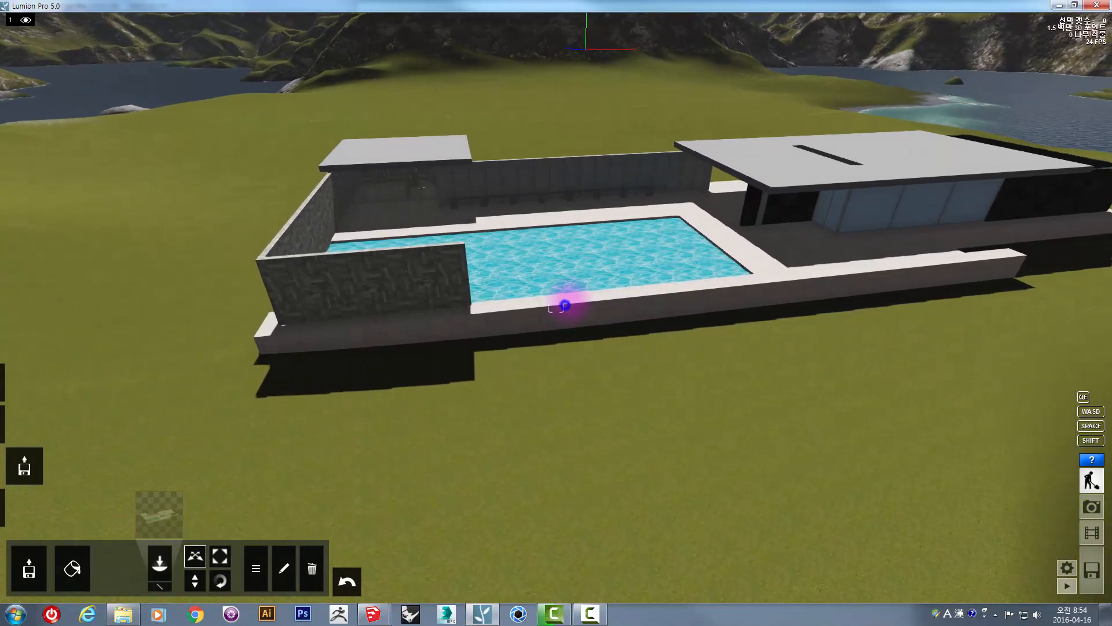
right_click_drag(561, 307, 563, 304)
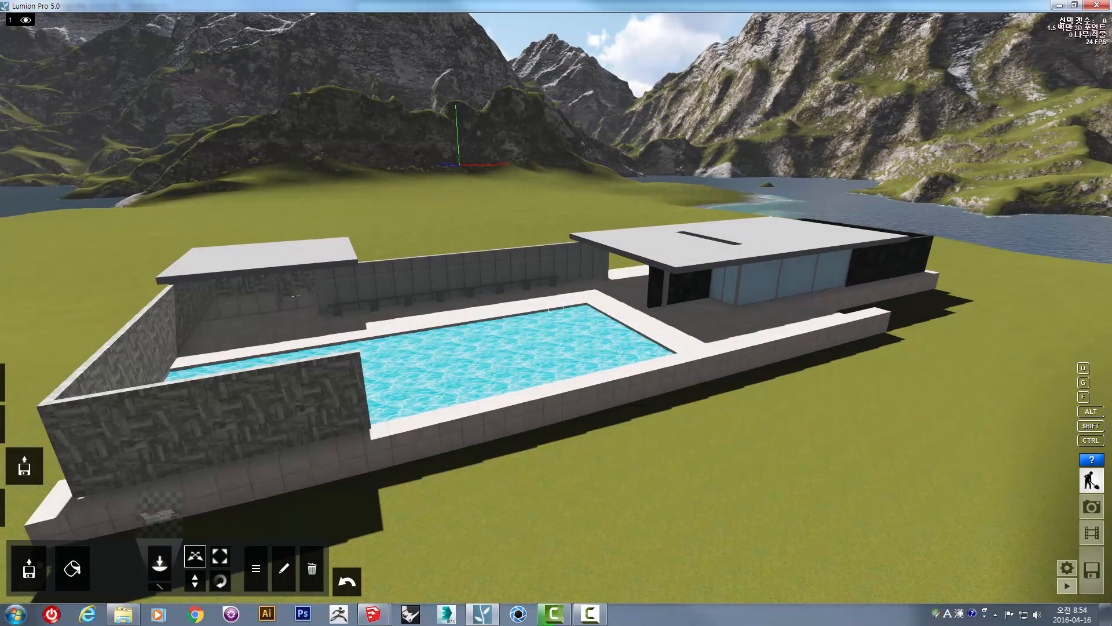
left_click(1067, 568)
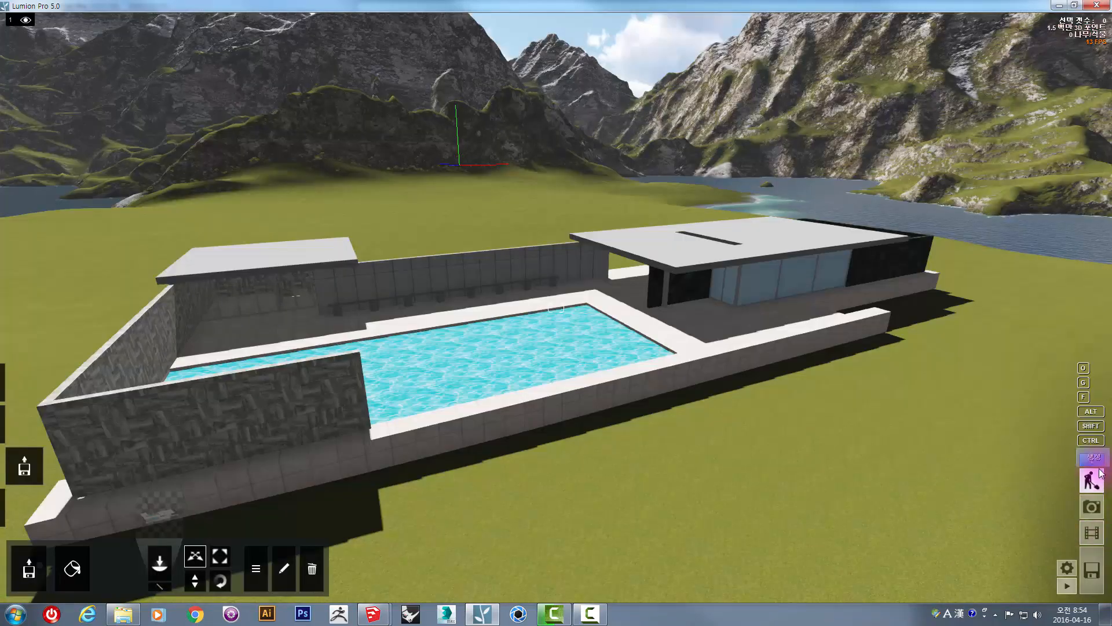
Display the help overlay and try moving the camera sideways, forward, up and down in front of the pool house
mouse_move(1099, 465)
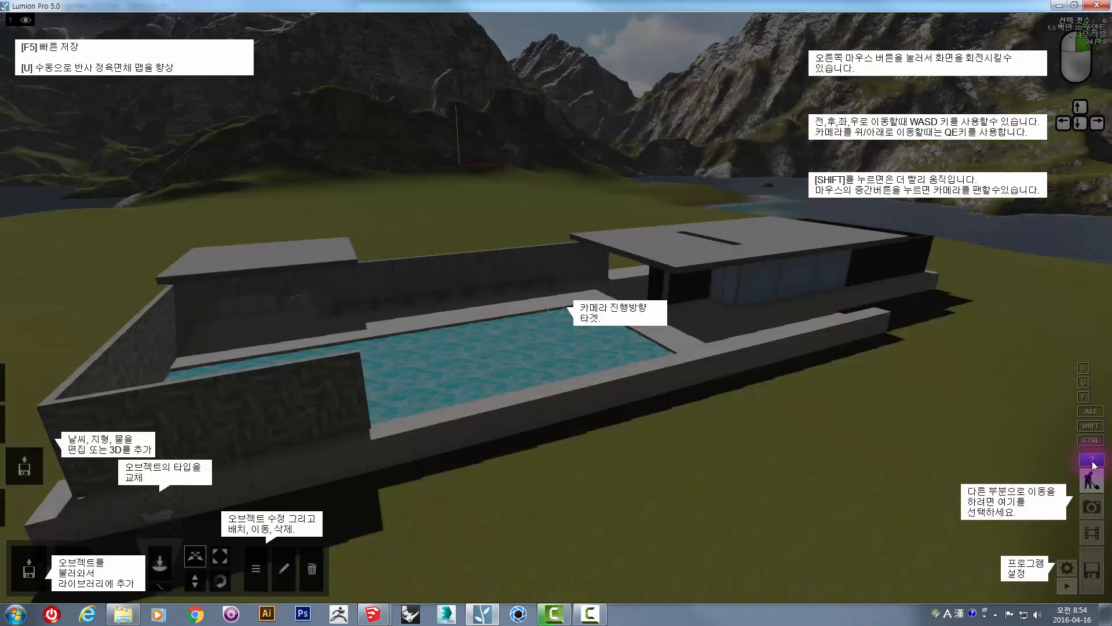
key("a")
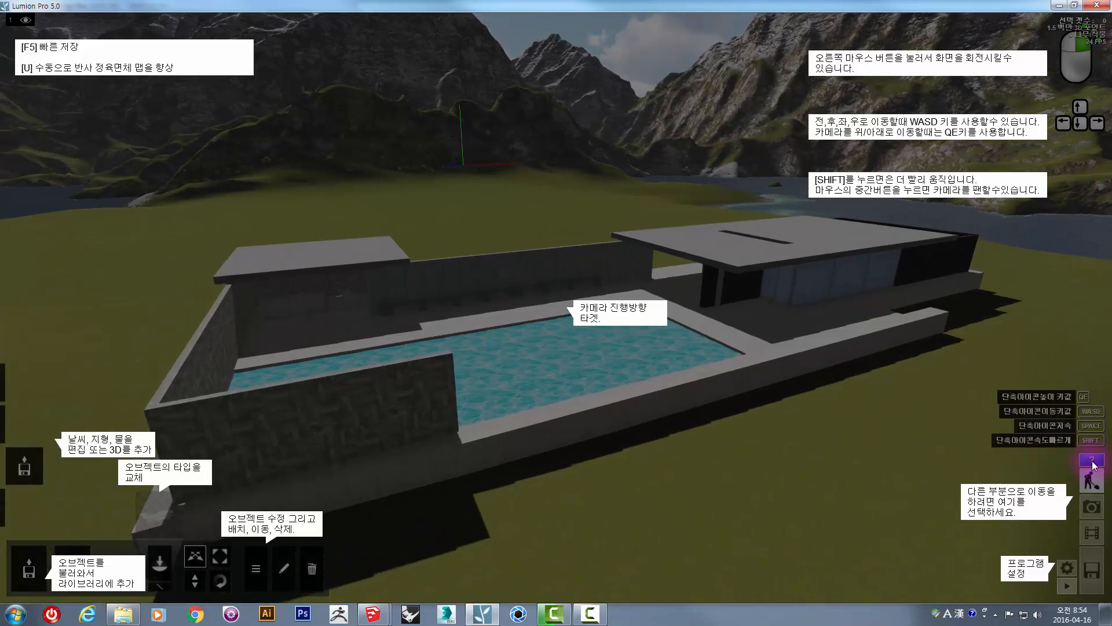
key("w")
key("d")
key("d")
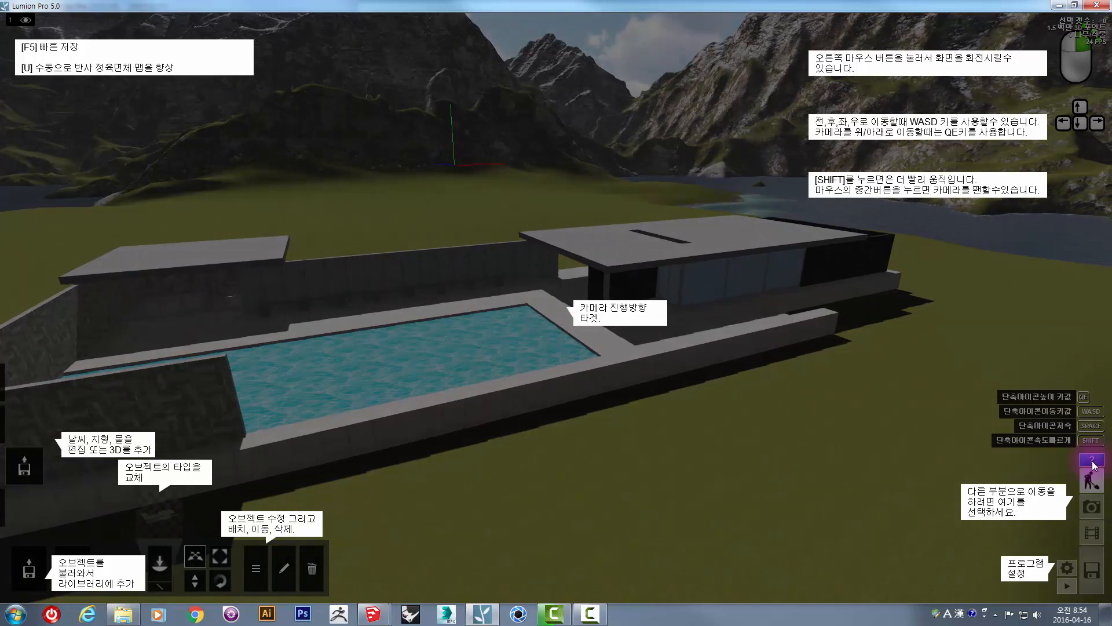
key("e")
key("q")
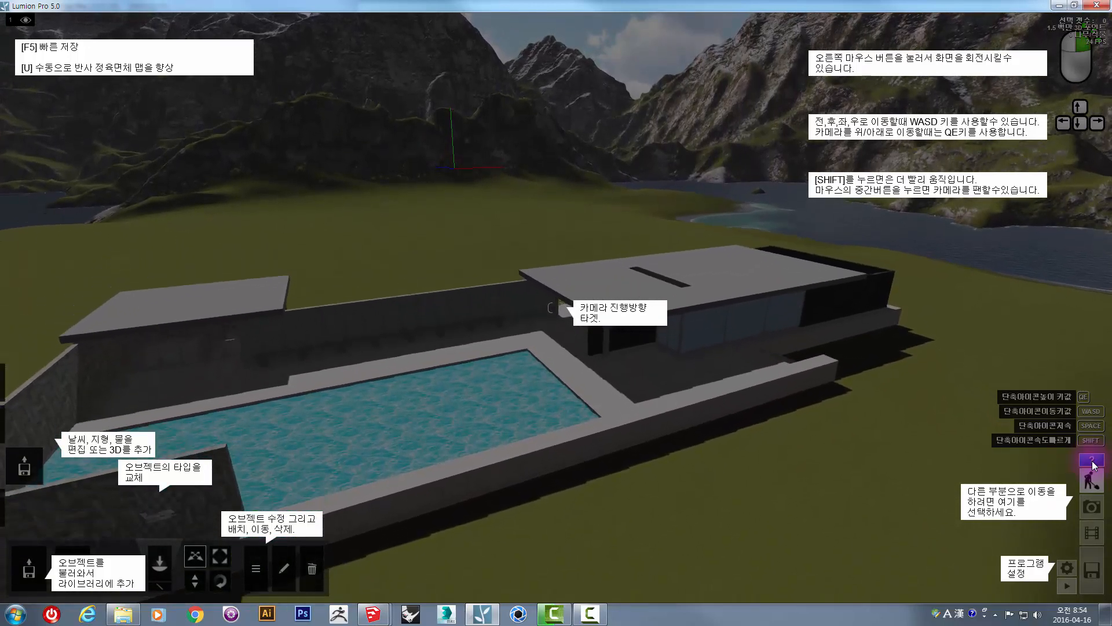
key("e")
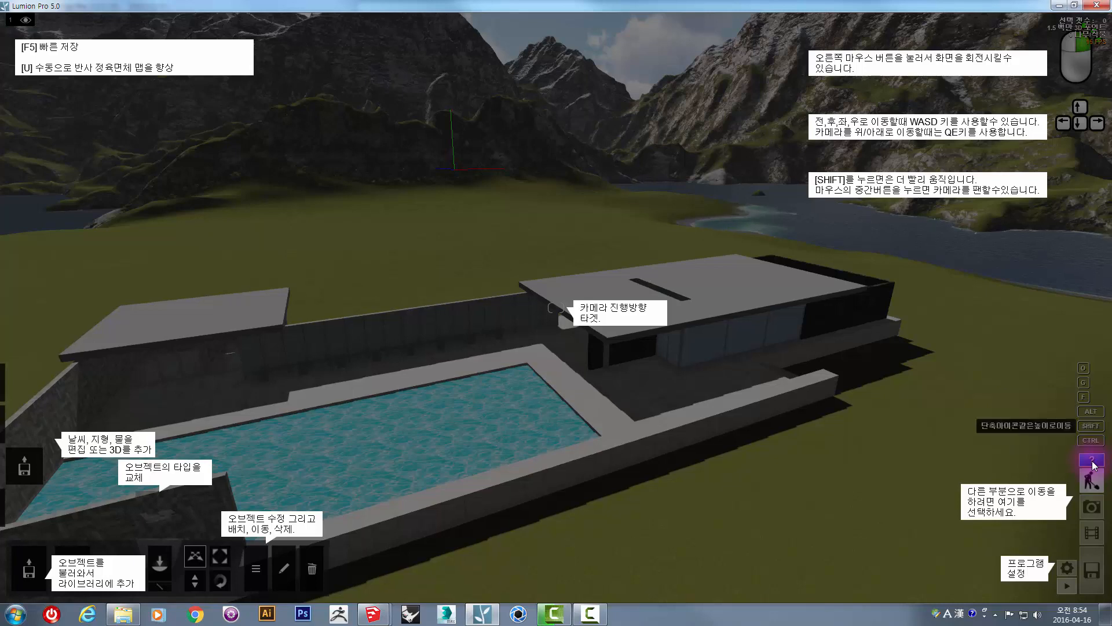
With the help overlay showing, fly sideways, forward and backward over the pool and the flat-roofed house
key("a")
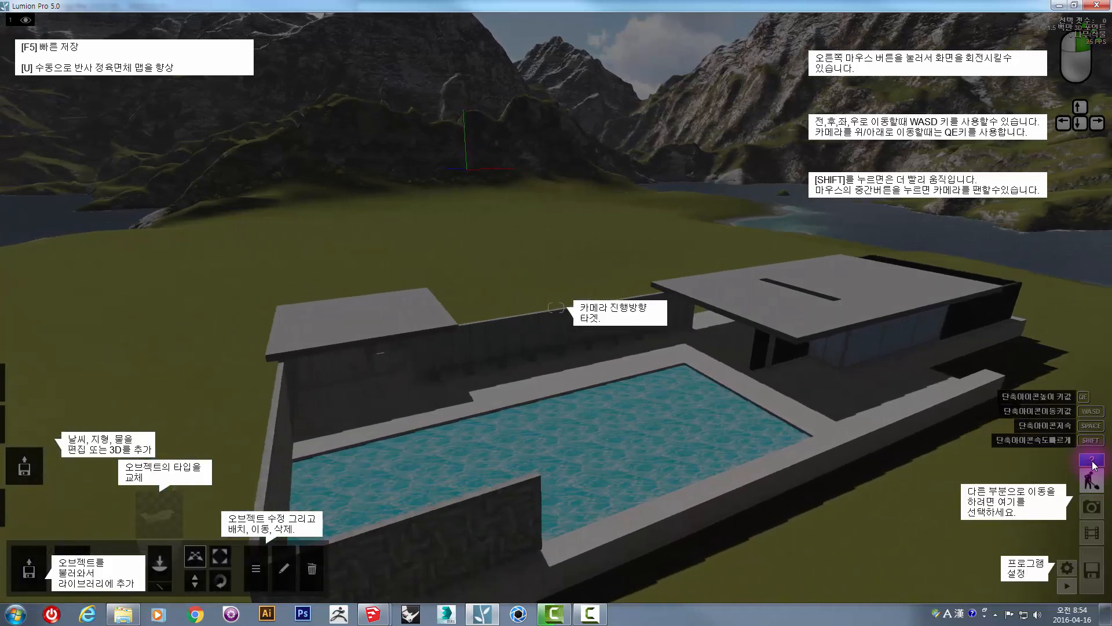
key("d")
key("w")
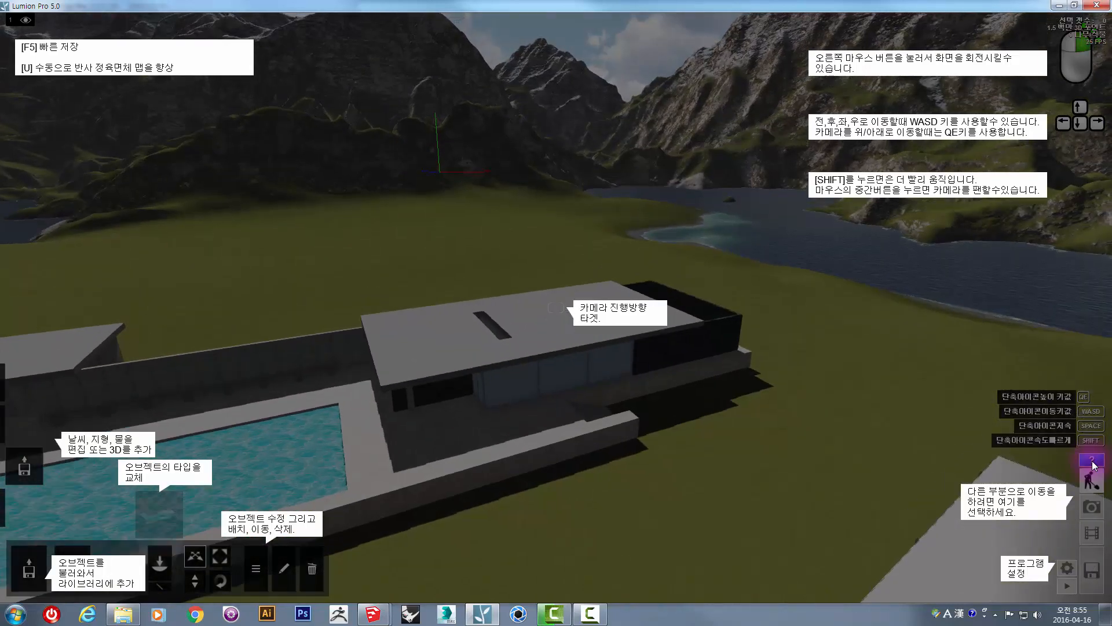
key("s")
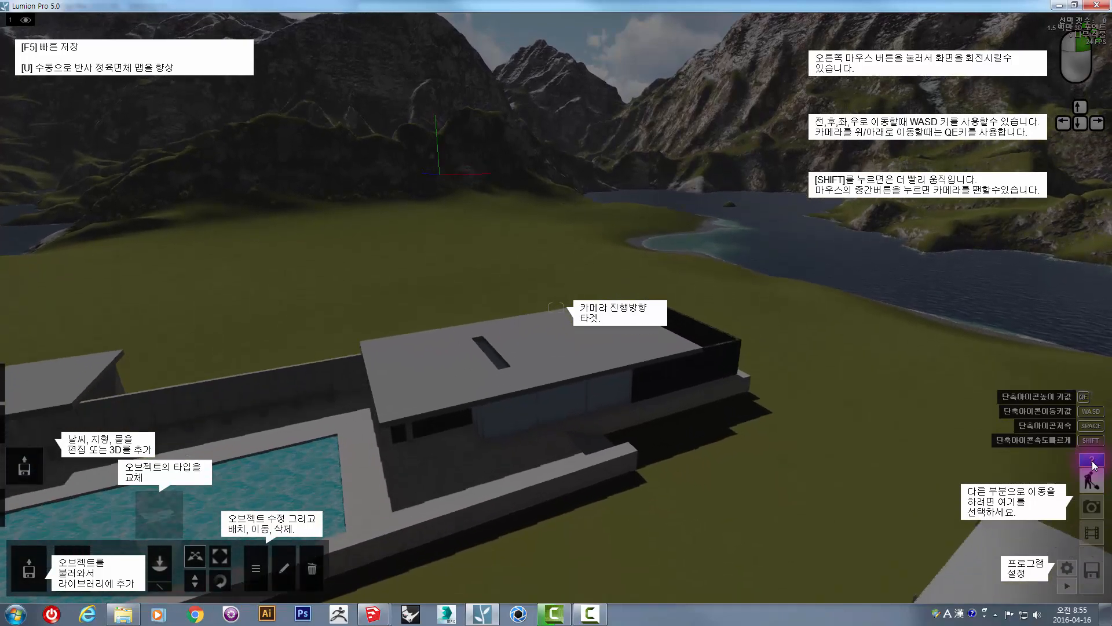
key("w")
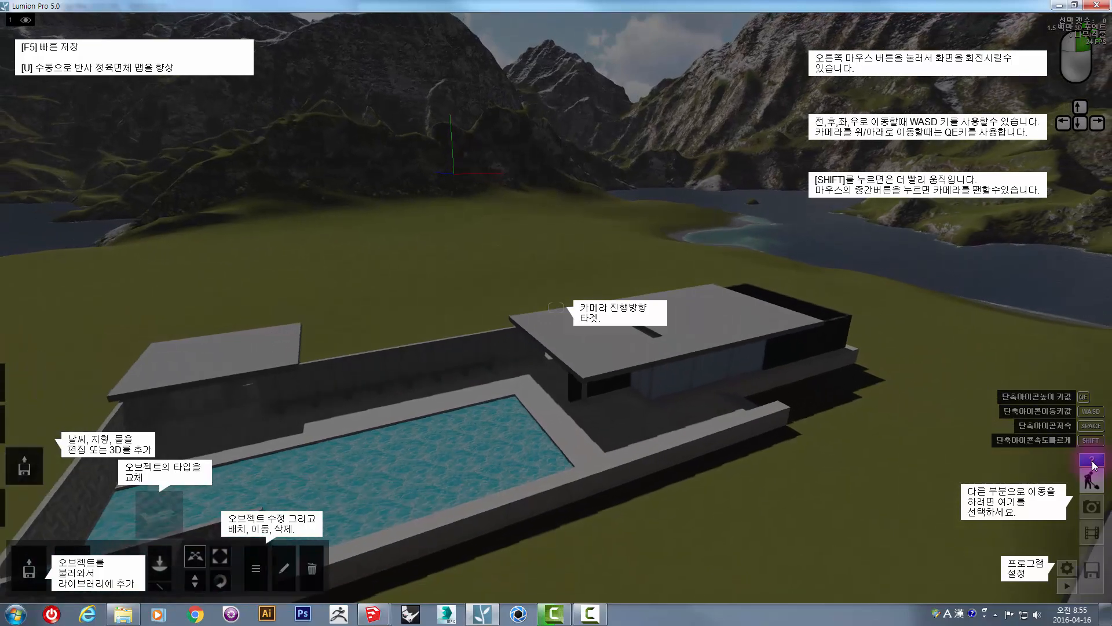
key("w")
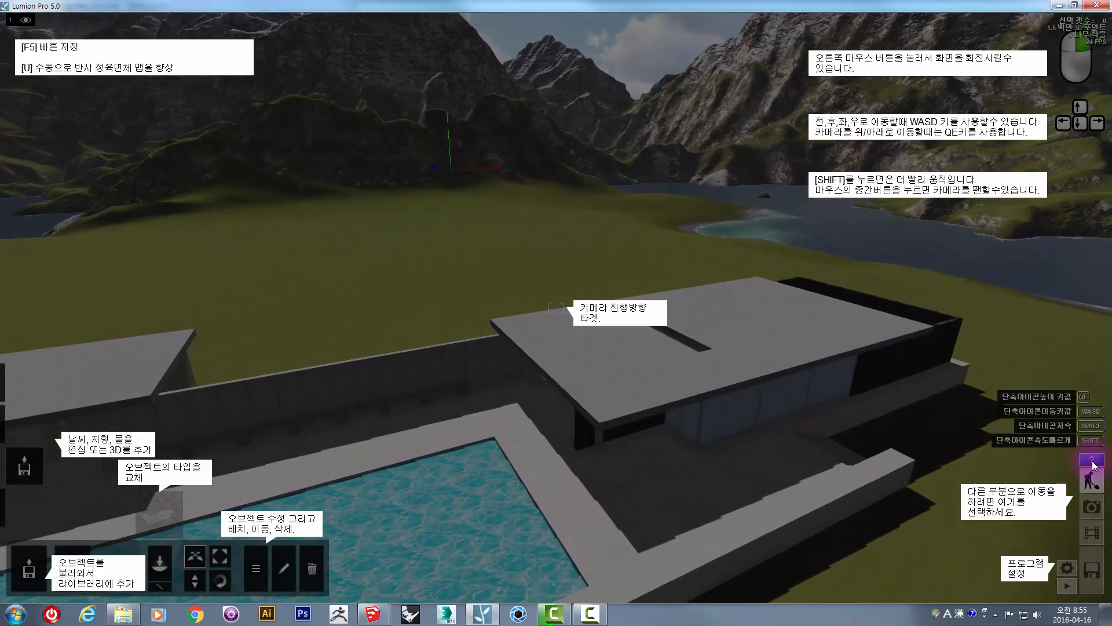
key("s")
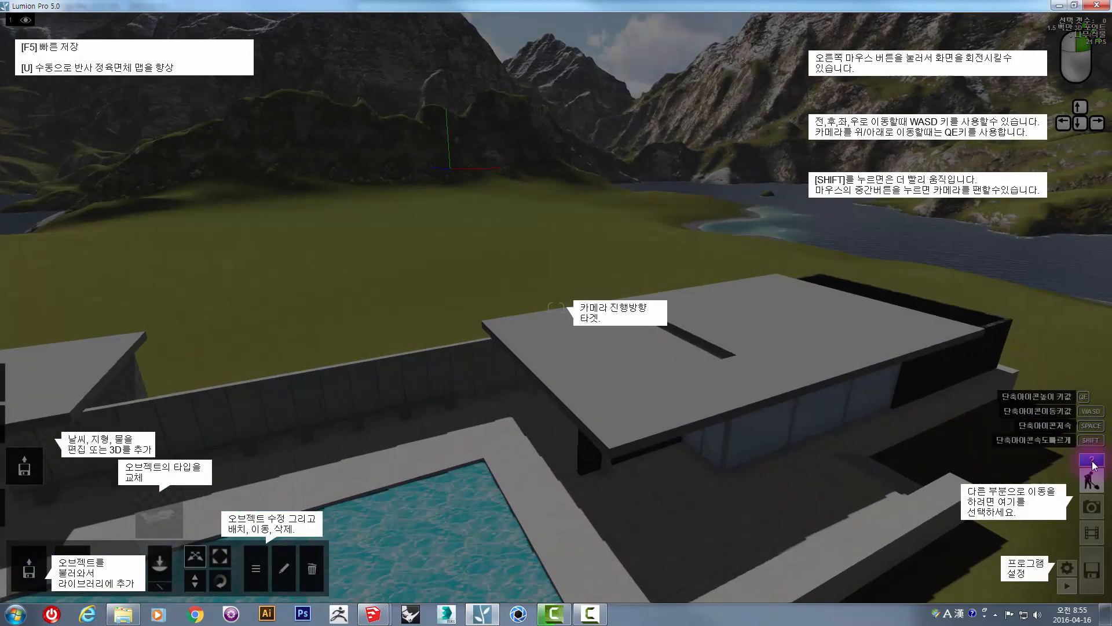
Fly forward over the pool house to the rocky hill beyond it, and back until the whole building is in view
left_click(859, 344)
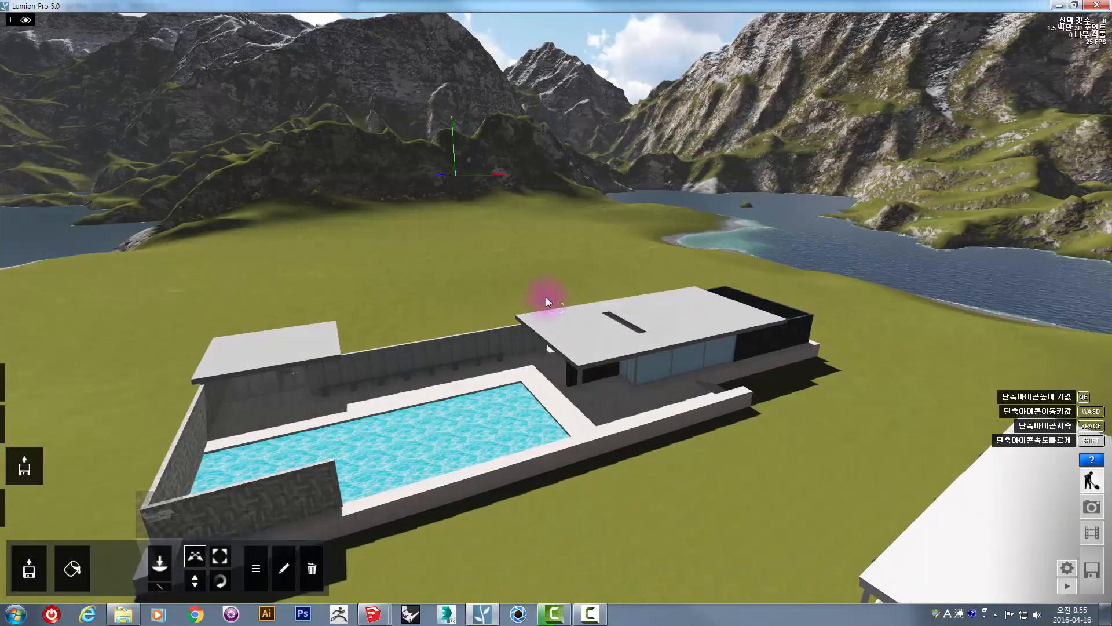
right_click_drag(498, 253, 460, 223)
key("w")
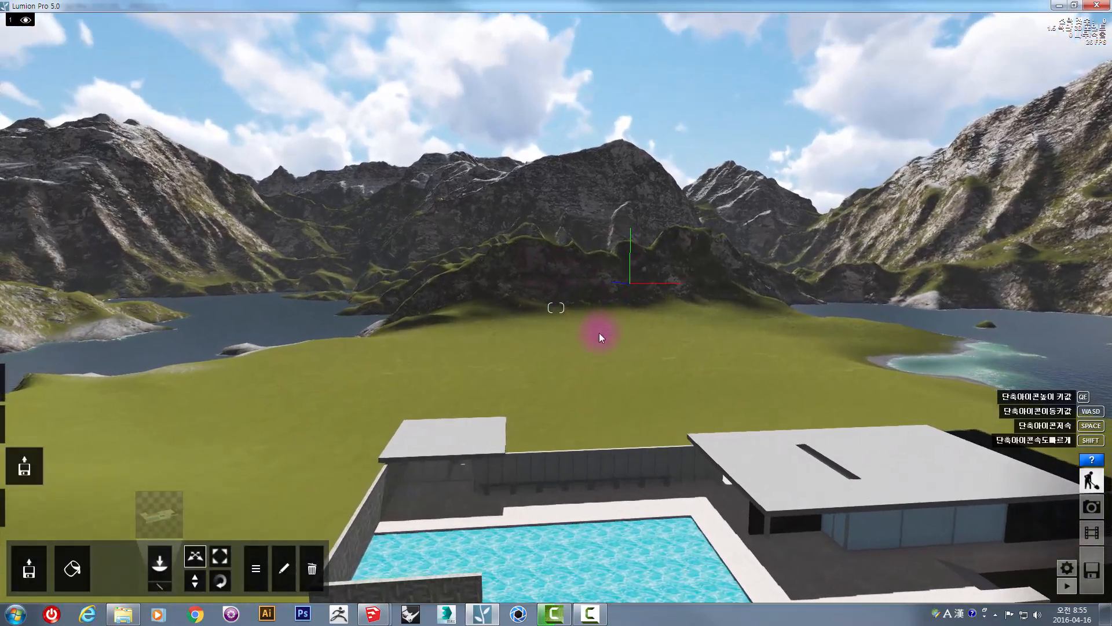
key("w")
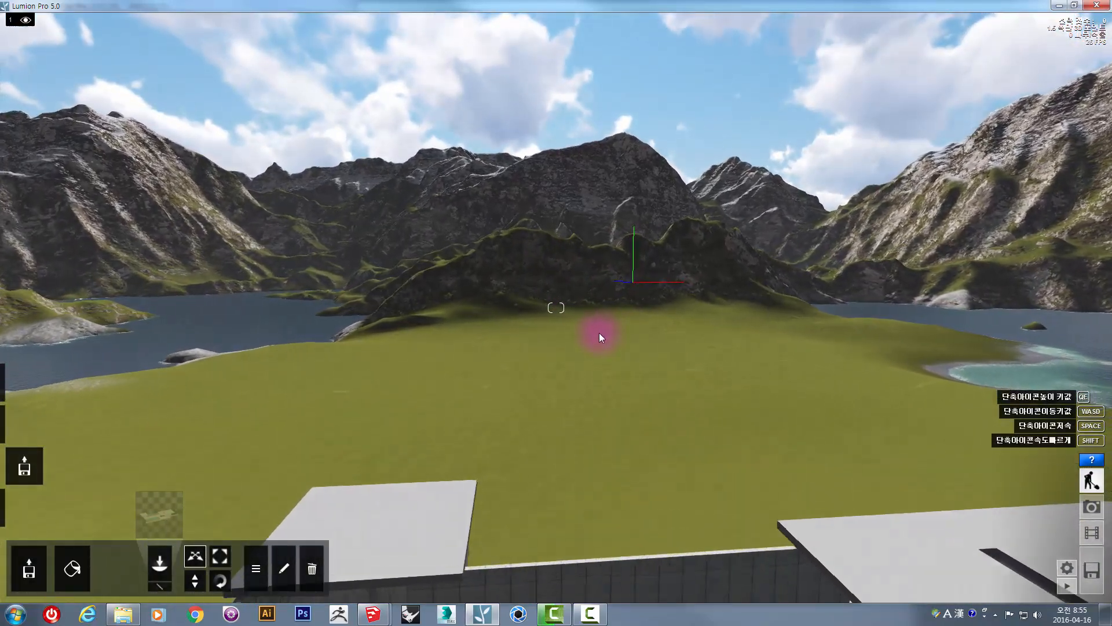
key("w")
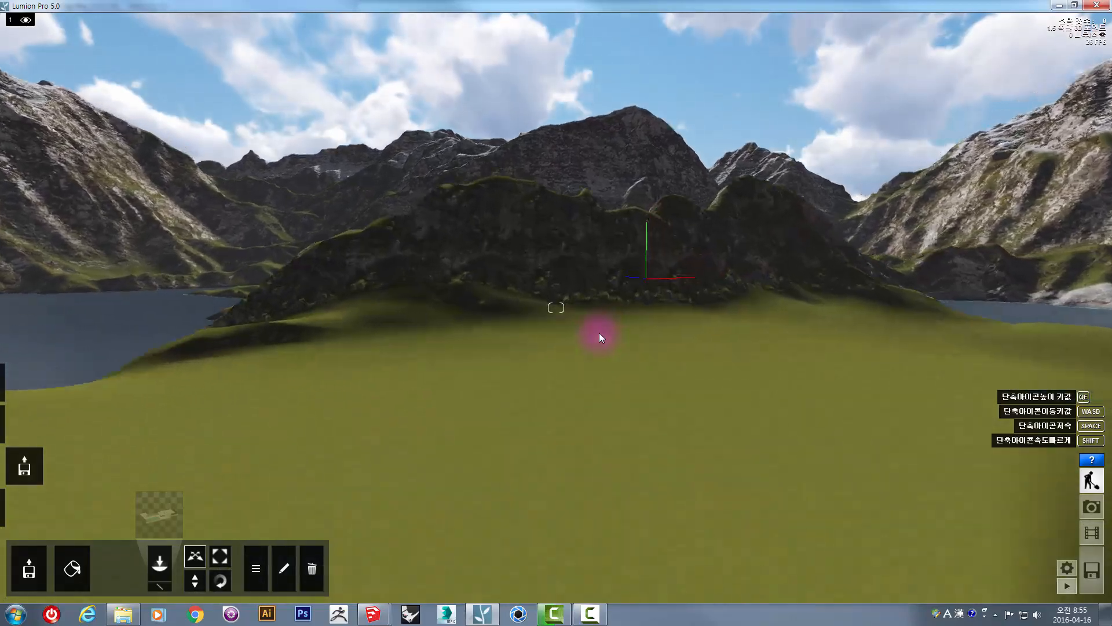
key("w")
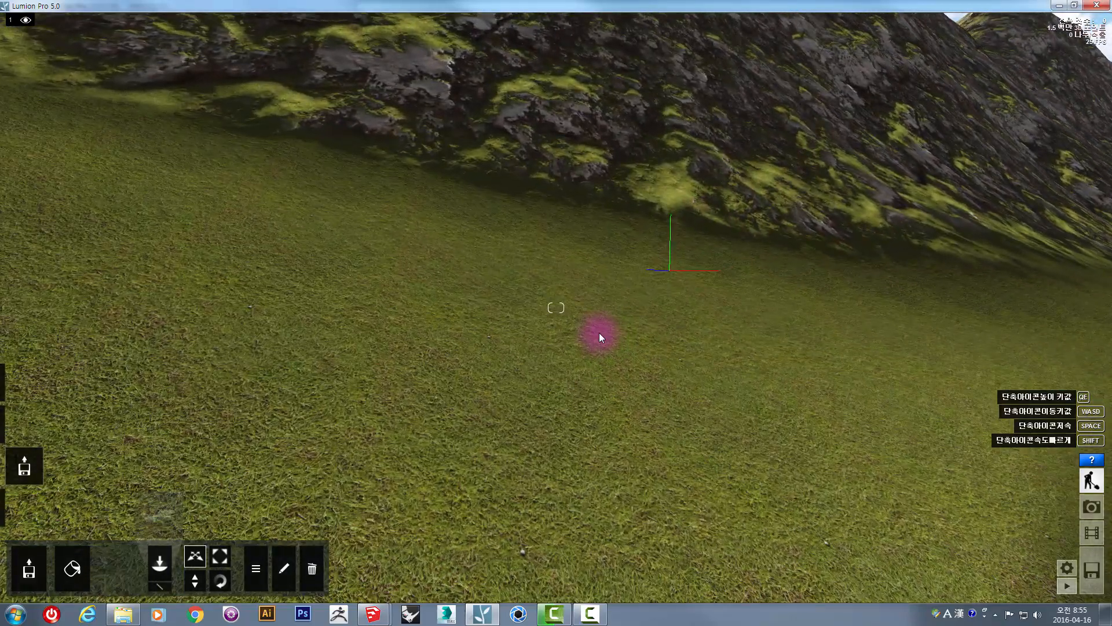
key("s")
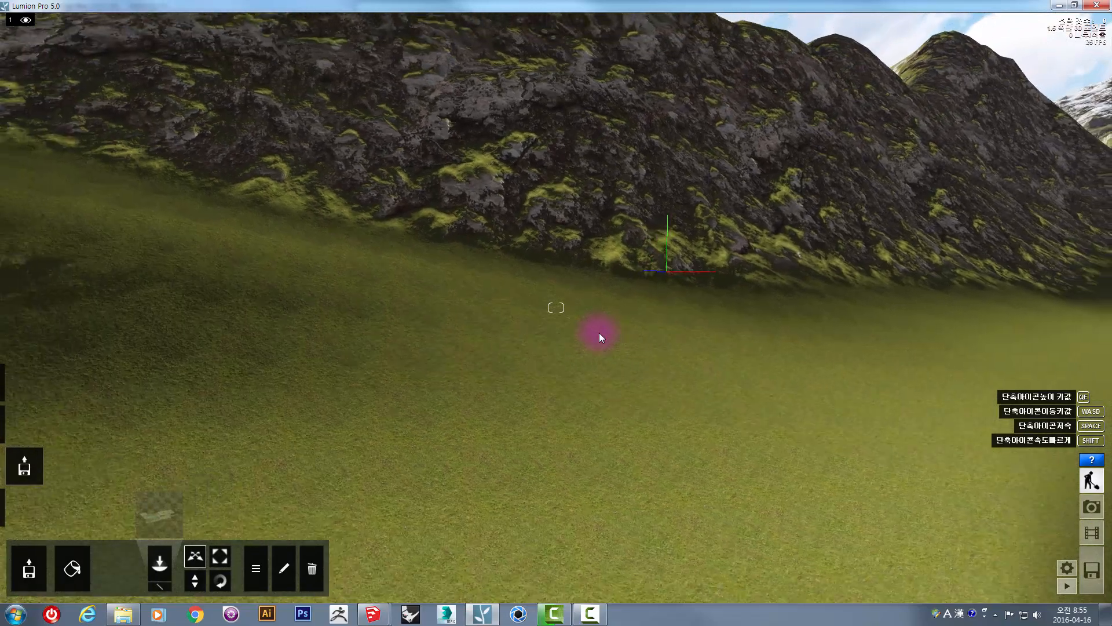
key("s")
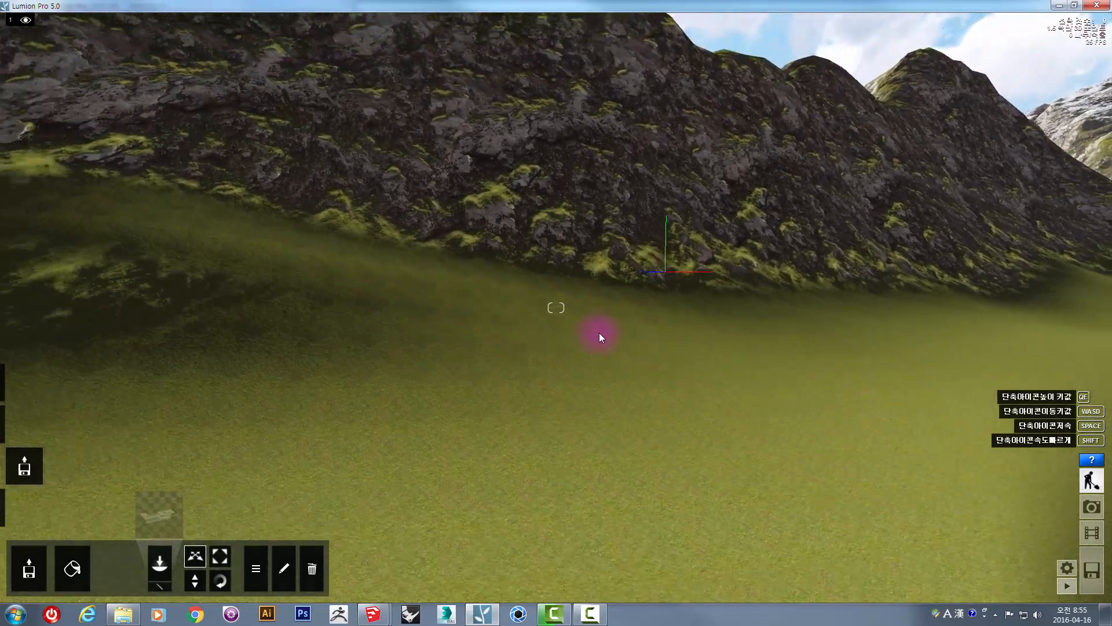
key("s")
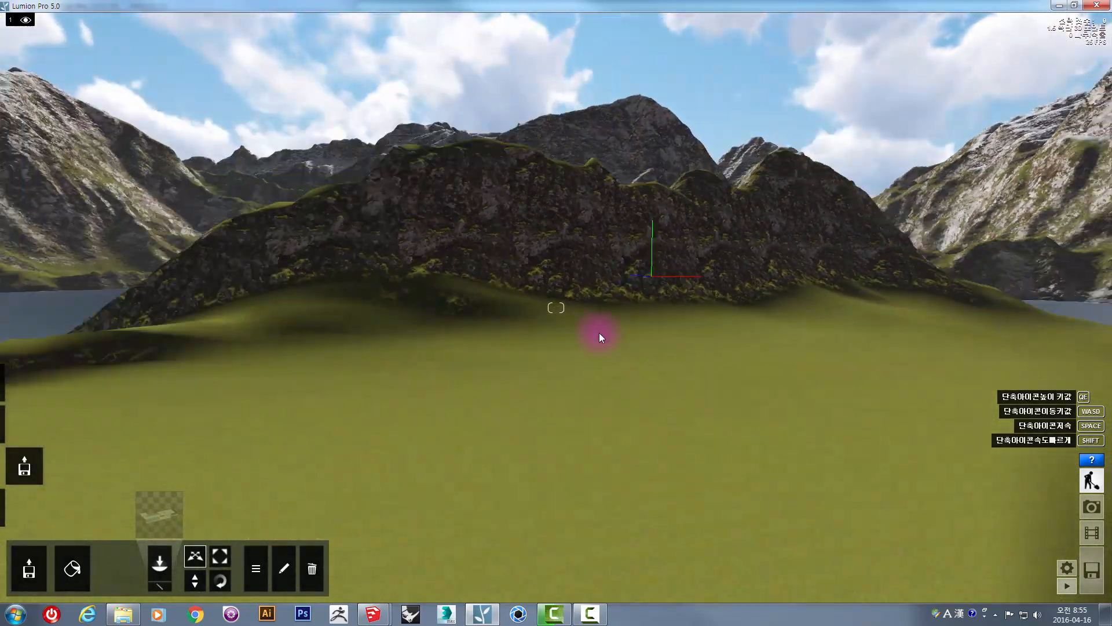
key("s")
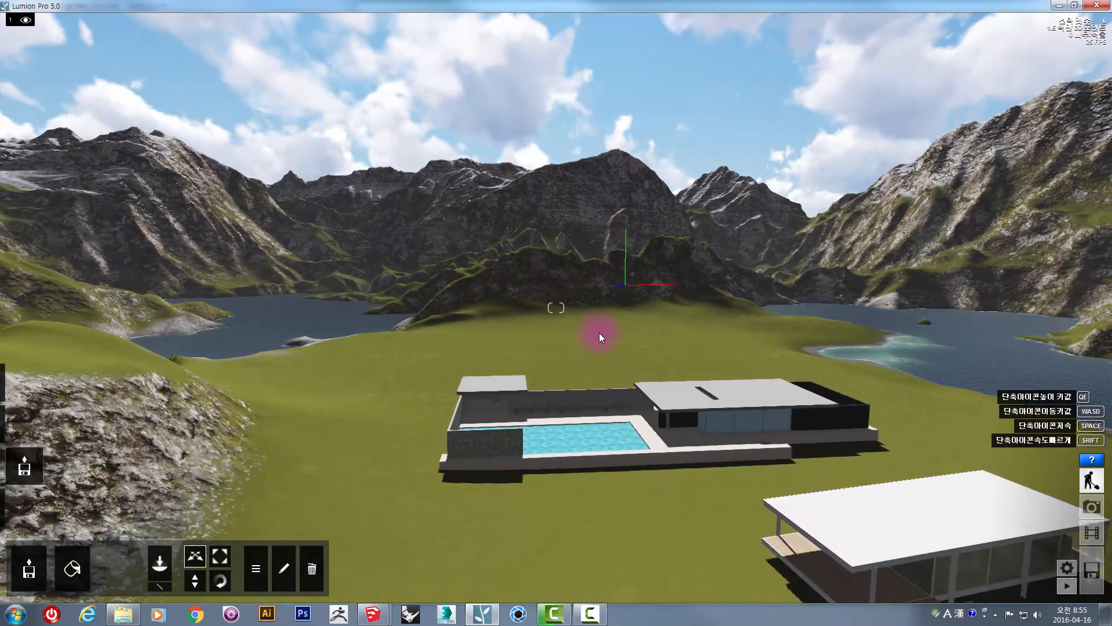
Fly around the pool house to view its roof, rear concrete wall and the neighbouring white pavilion and gabled houses
key("w")
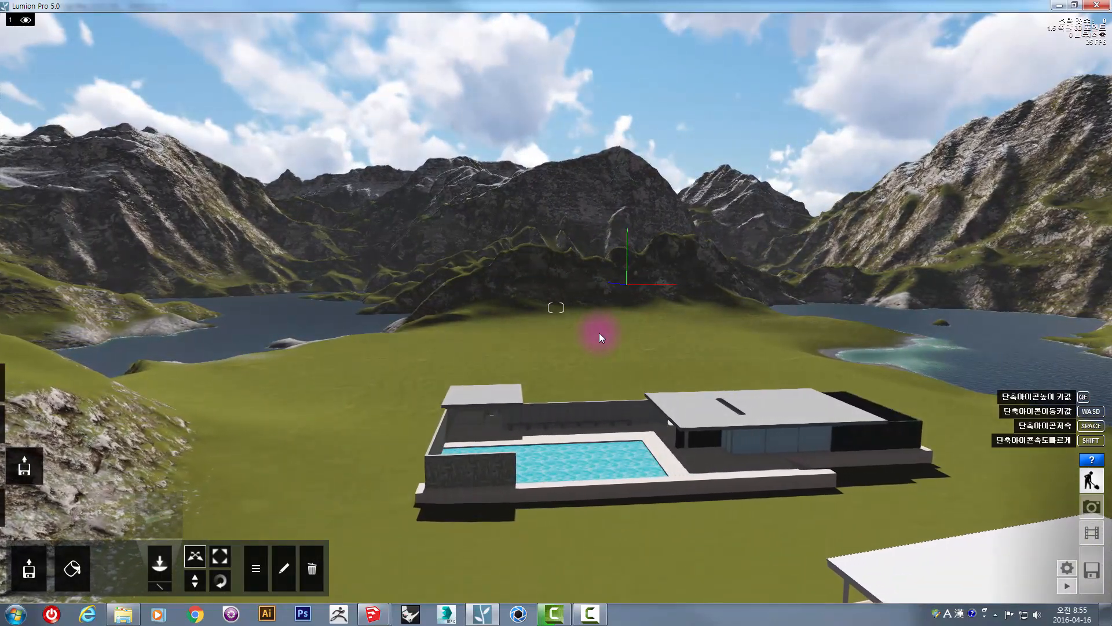
key("a")
right_click_drag(598, 332, 520, 285)
key("w")
key("w")
key("w")
key("w")
key("w")
key("w")
key("s")
key("a")
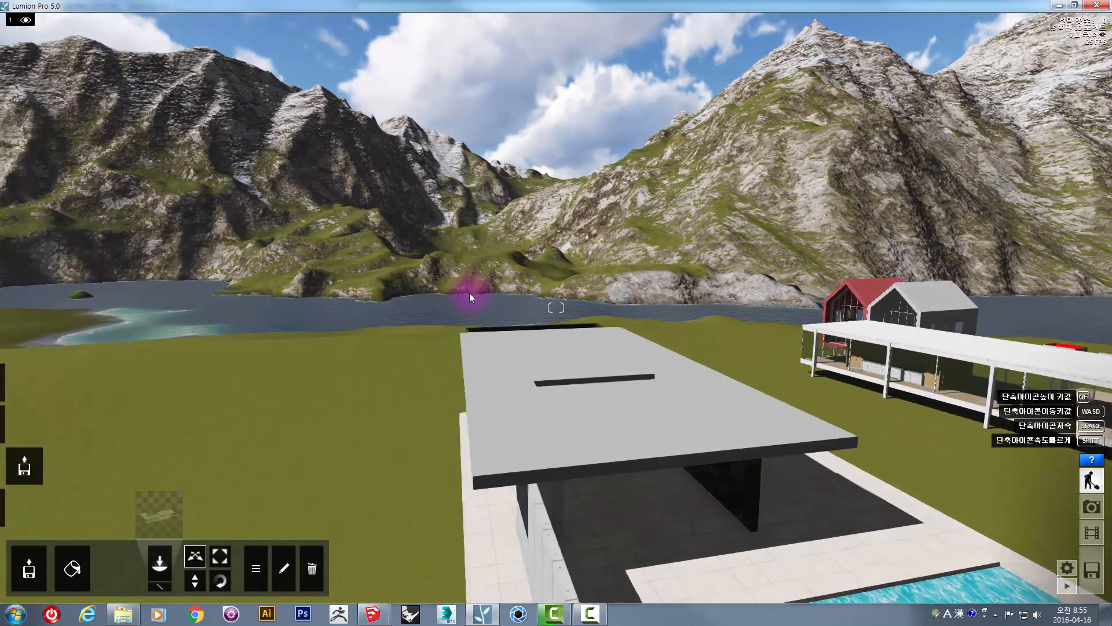
key("a")
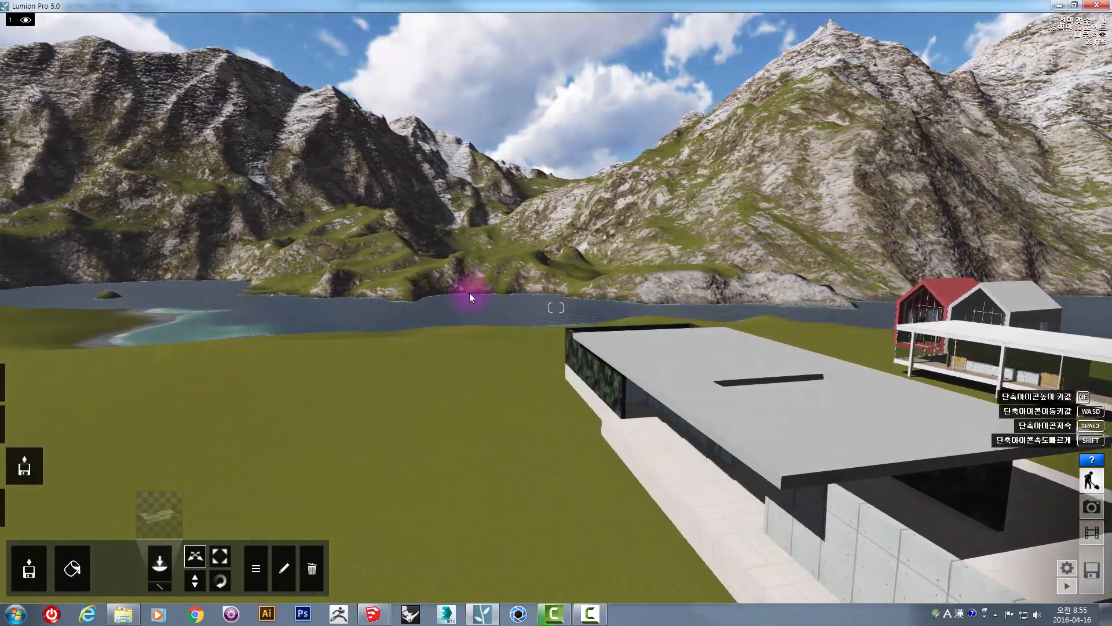
key("s")
right_click_drag(492, 293, 474, 292)
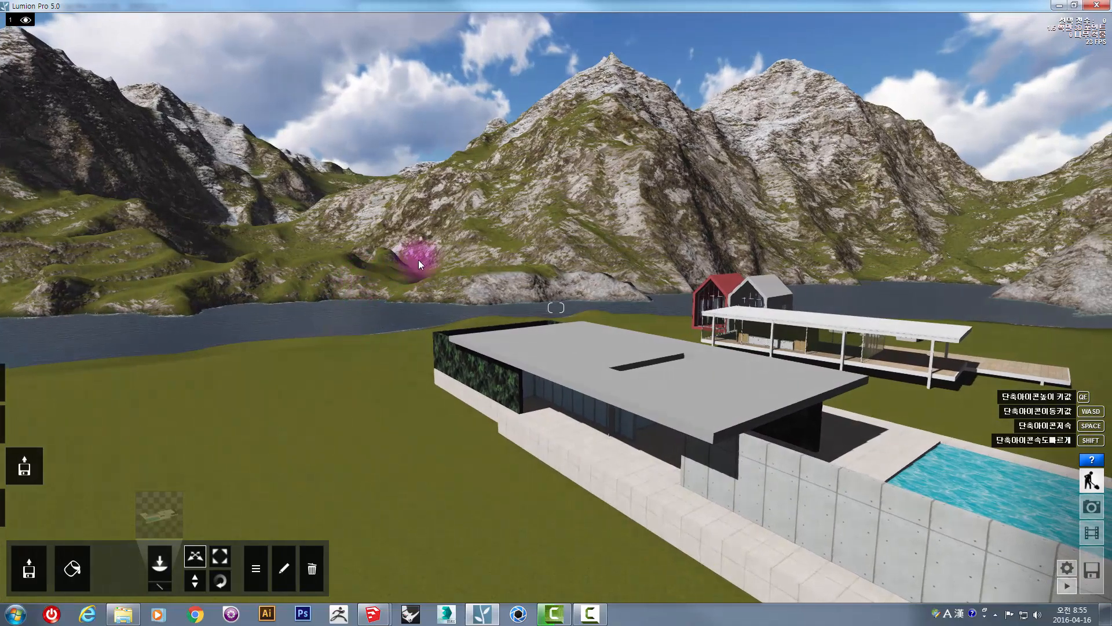
Survey the lake, the pebble shoreline and the mountains beyond the pool house
key("a")
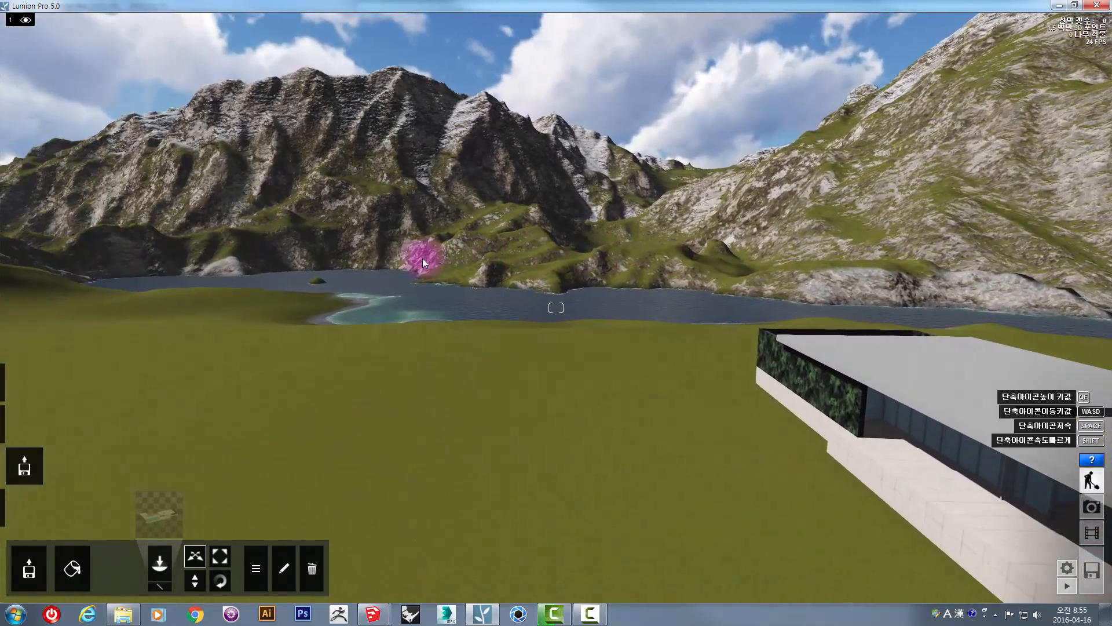
mouse_move(635, 304)
right_mouse_down()
mouse_move(615, 281)
mouse_move(636, 292)
right_mouse_up()
key("s")
key("a")
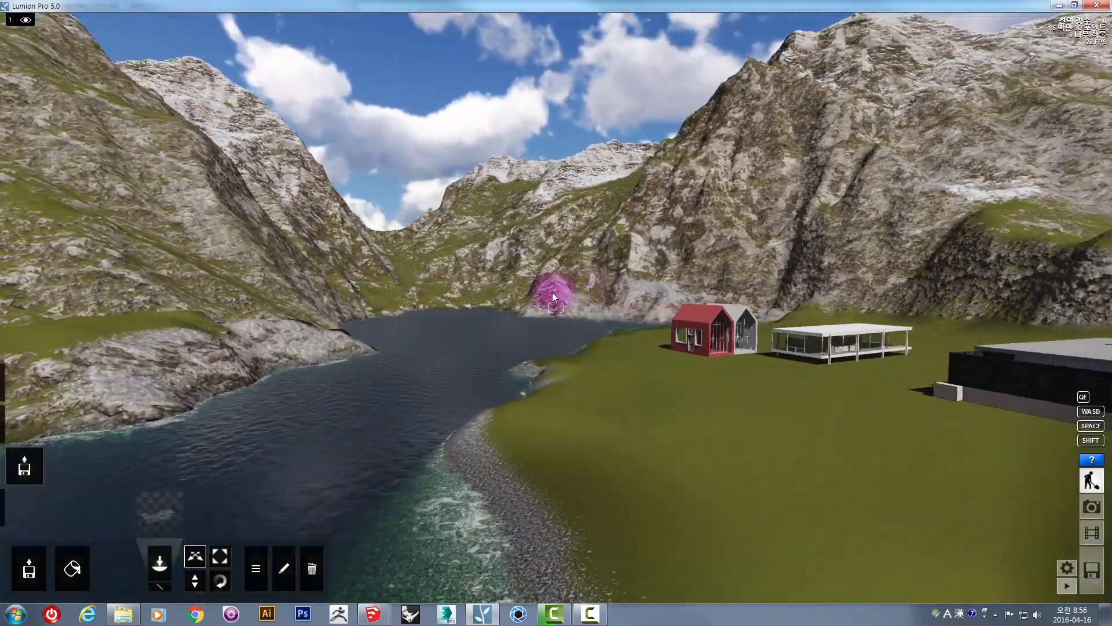
key("s")
key("a")
right_click_drag(507, 295, 512, 290)
right_click_drag(634, 278, 604, 268)
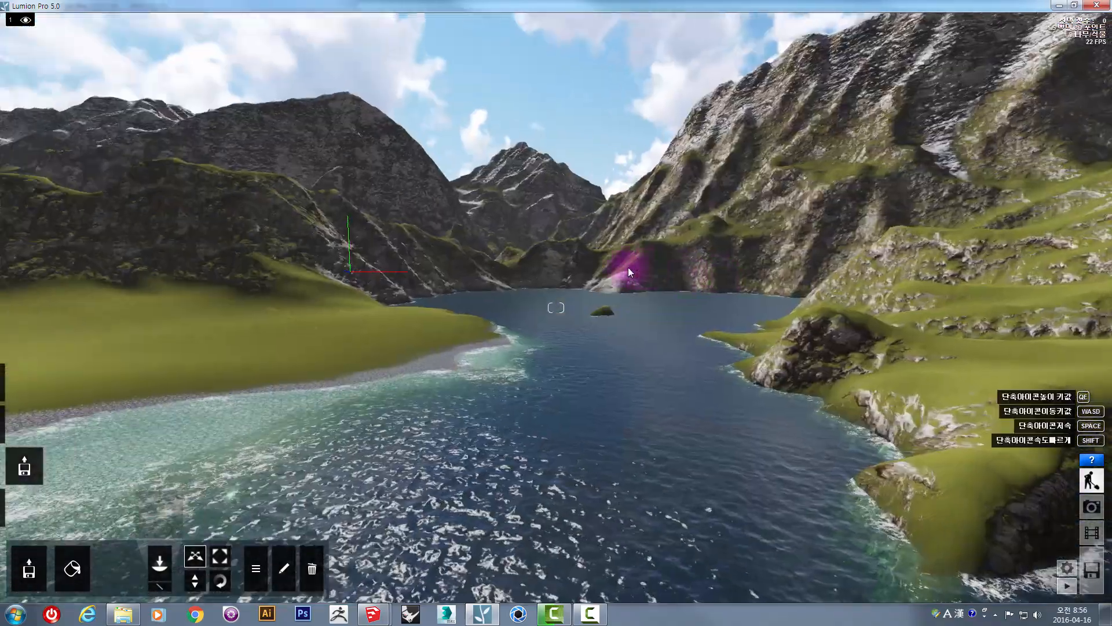
Turn from the lake across the grassland to view all the buildings together from a distance
key("w")
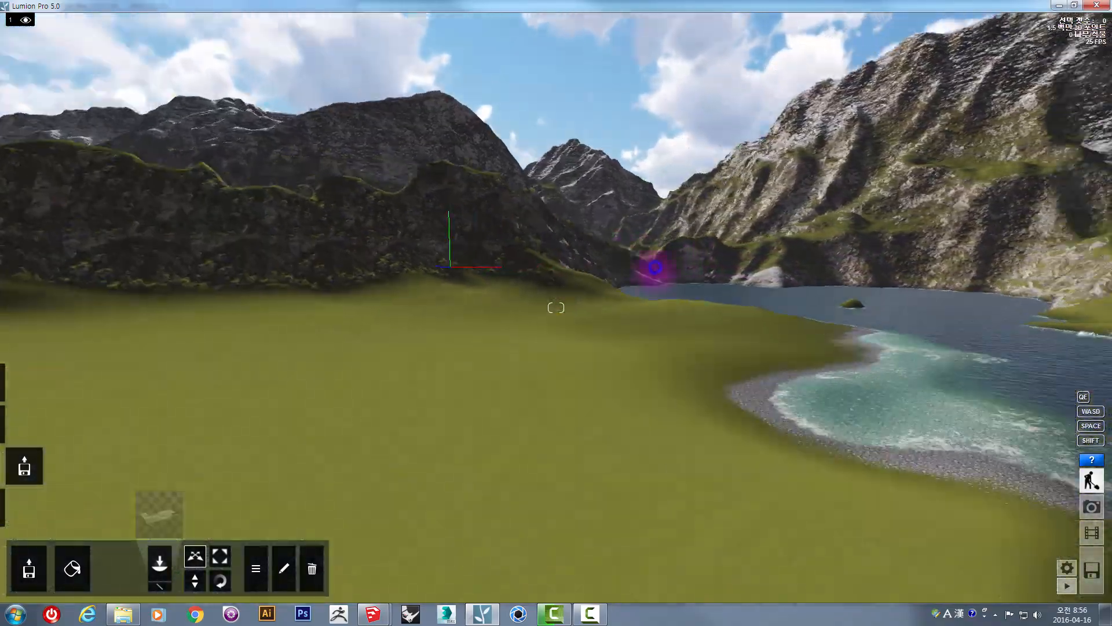
right_click_drag(654, 267, 596, 251)
key("a")
right_click_drag(521, 300, 531, 297)
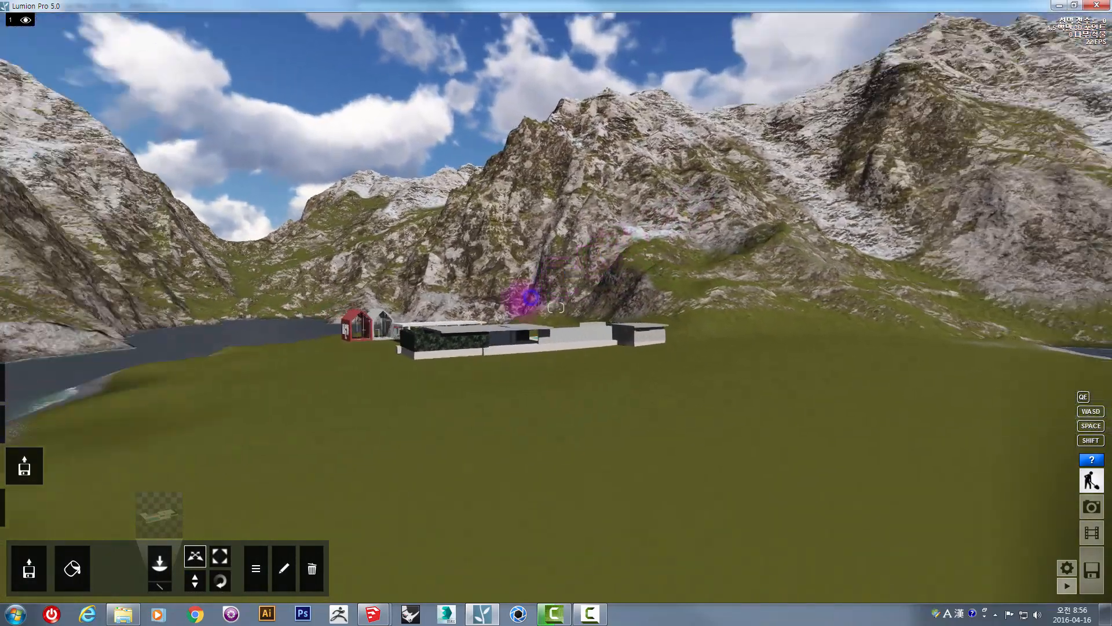
key("a")
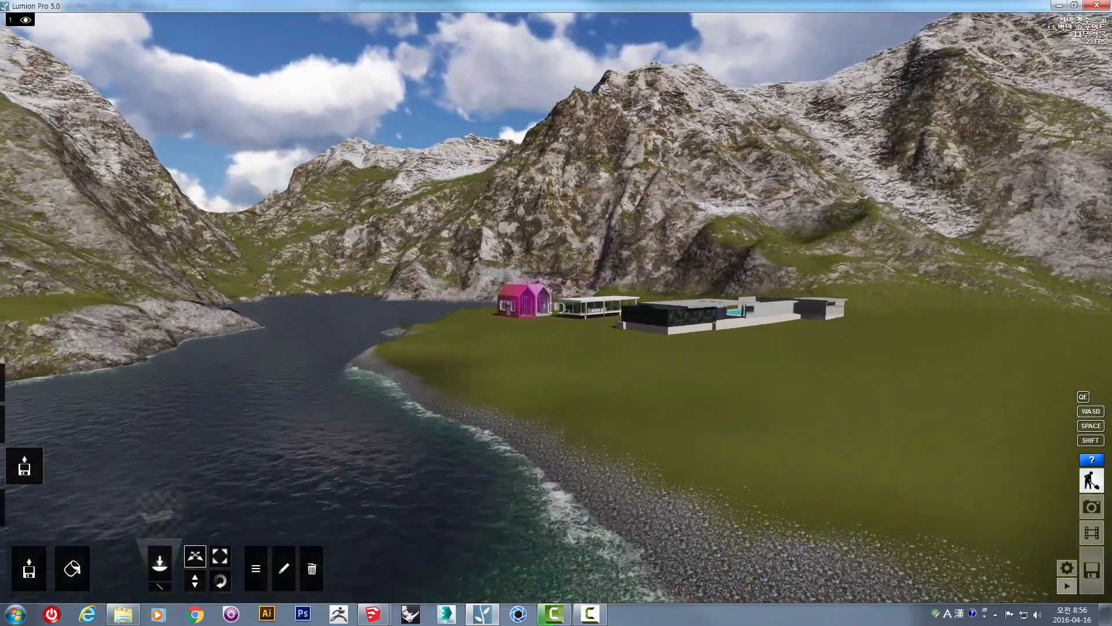
key("d")
right_click_drag(521, 292, 663, 300)
Fly back from the shore to the rear of the pool house for a close view of its glazing and concrete wall
key("a")
key("a")
key("a")
key("w")
key("d")
key("w")
key("w")
key("d")
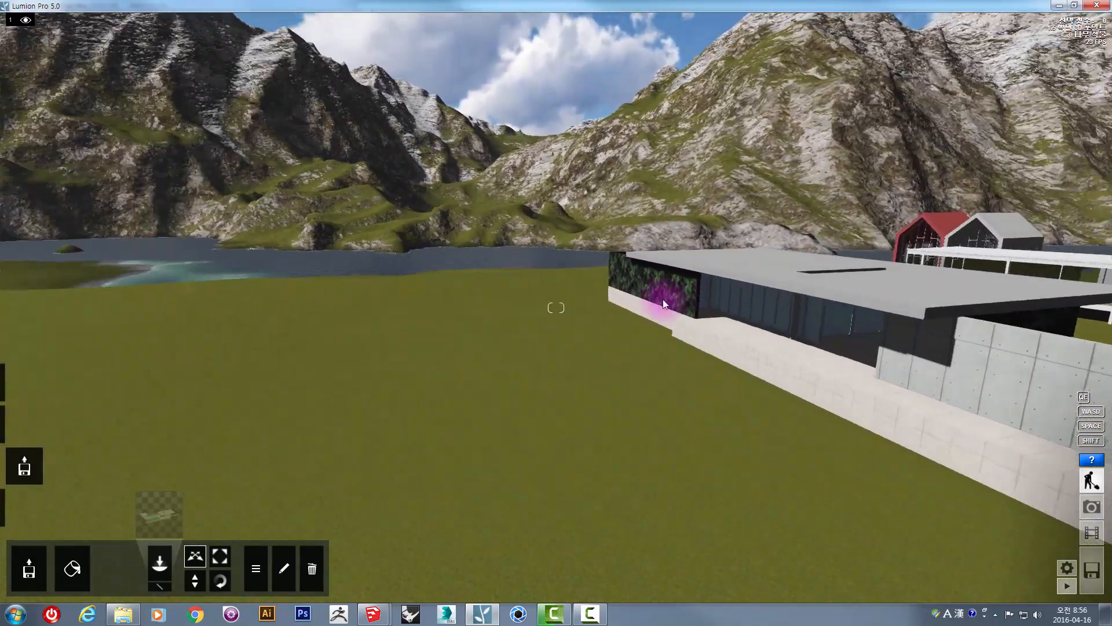
Turn and pull the camera back to view the rear wall, both pool house volumes and the buildings beyond
right_click_drag(894, 291, 1092, 288)
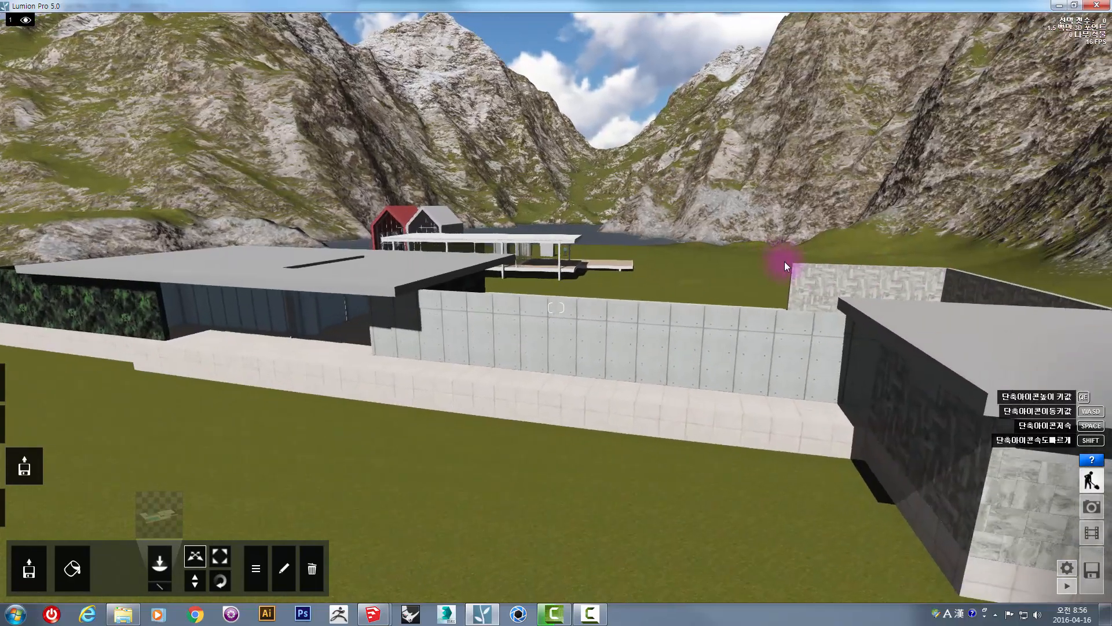
key("s")
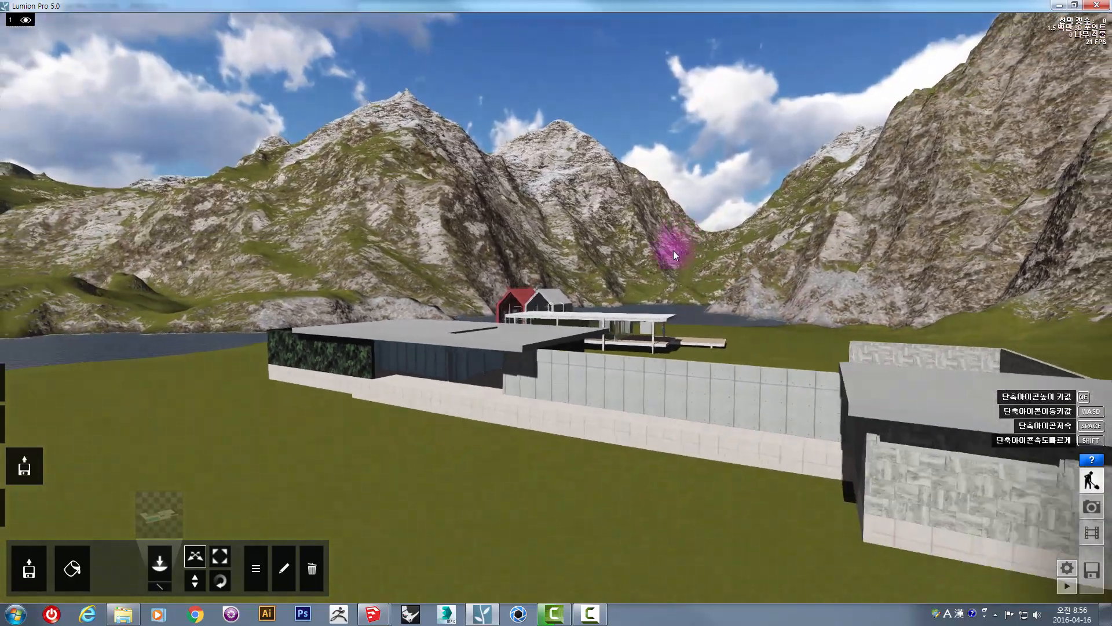
key("s")
right_click_drag(670, 257, 610, 248)
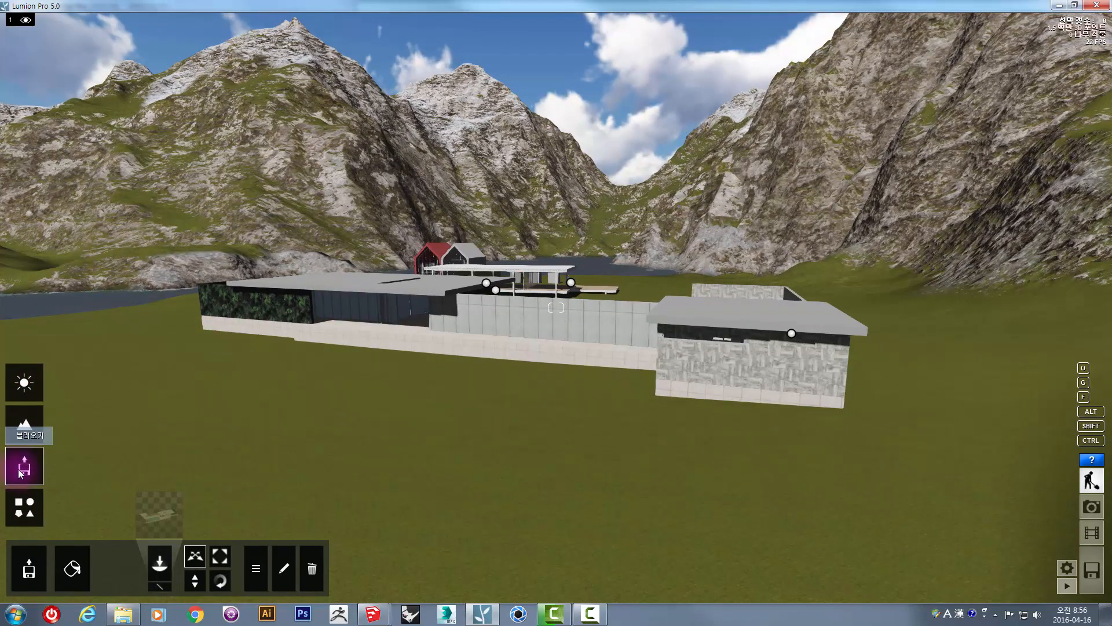
left_click(22, 513)
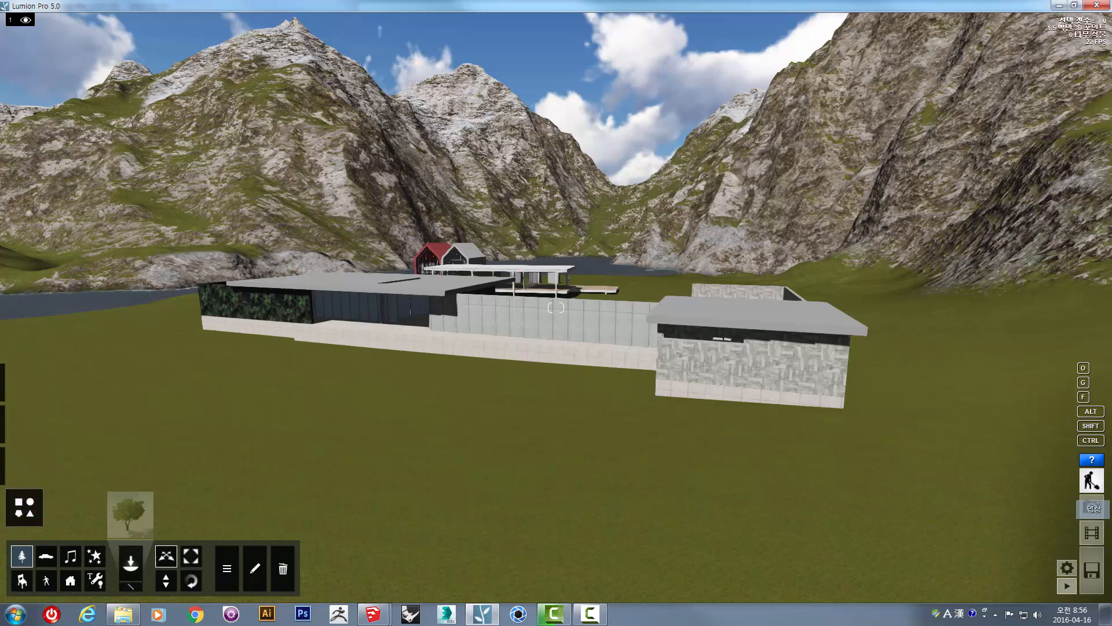
key("F10")
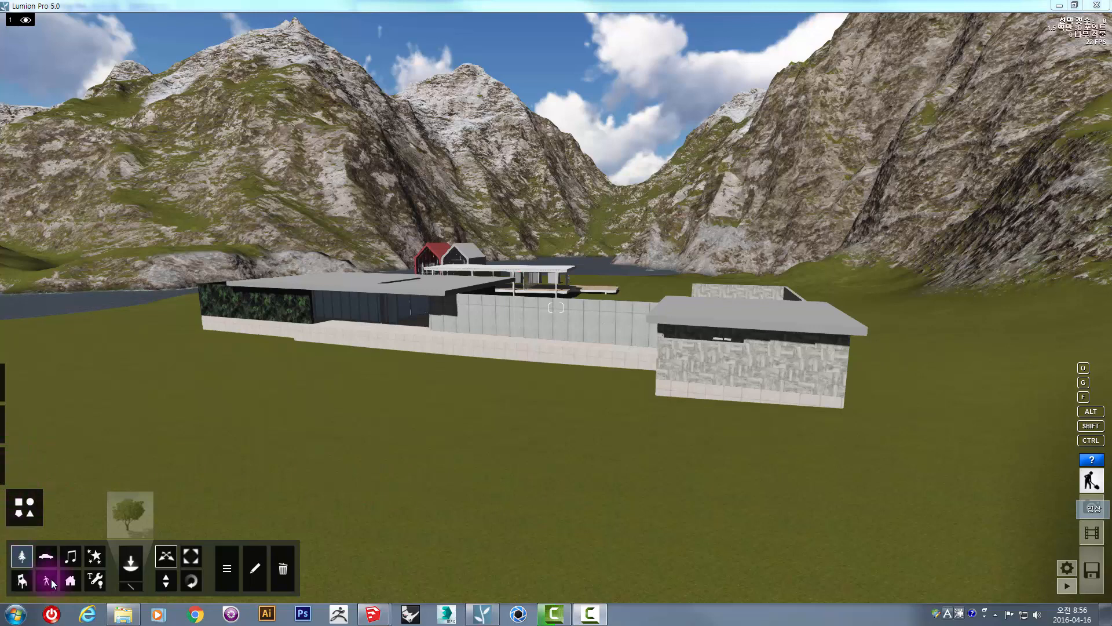
left_click(223, 454)
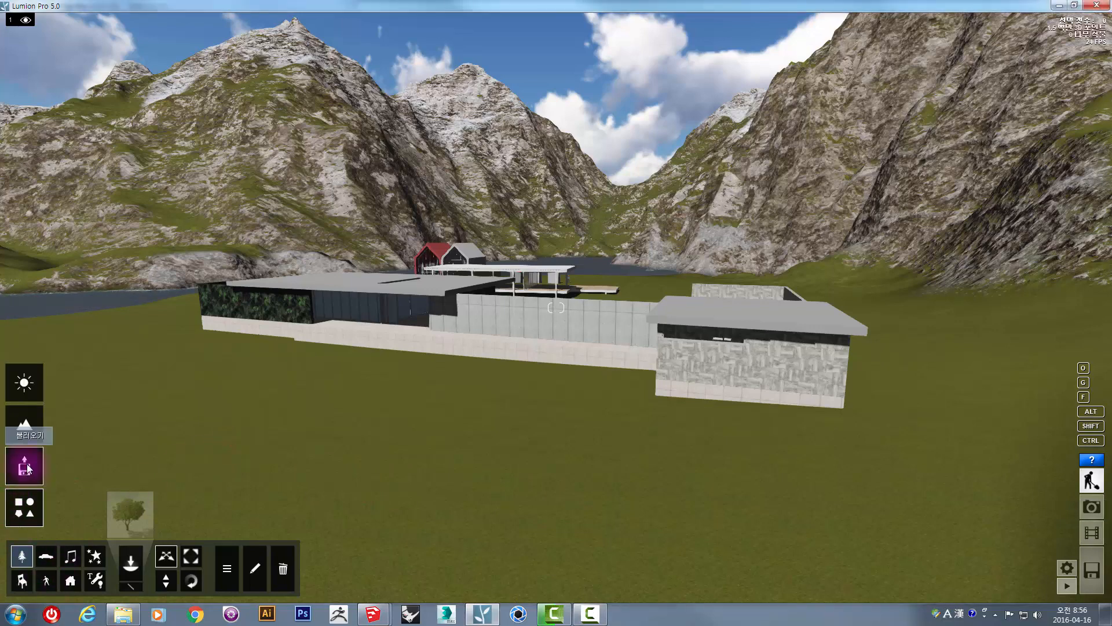
left_click(27, 468)
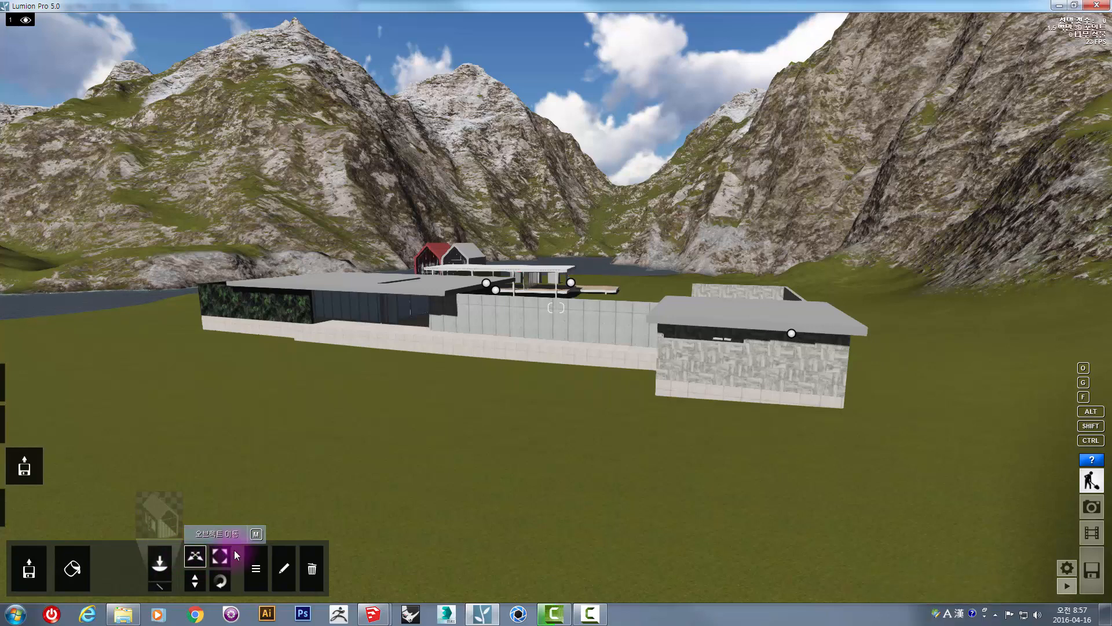
left_click(225, 583)
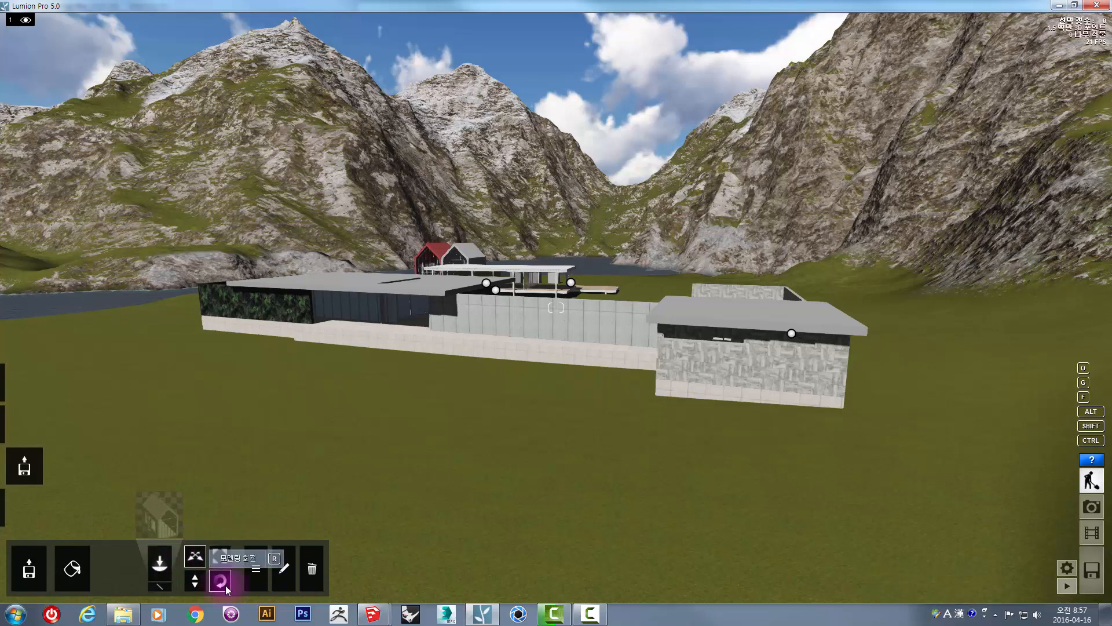
left_click(197, 557)
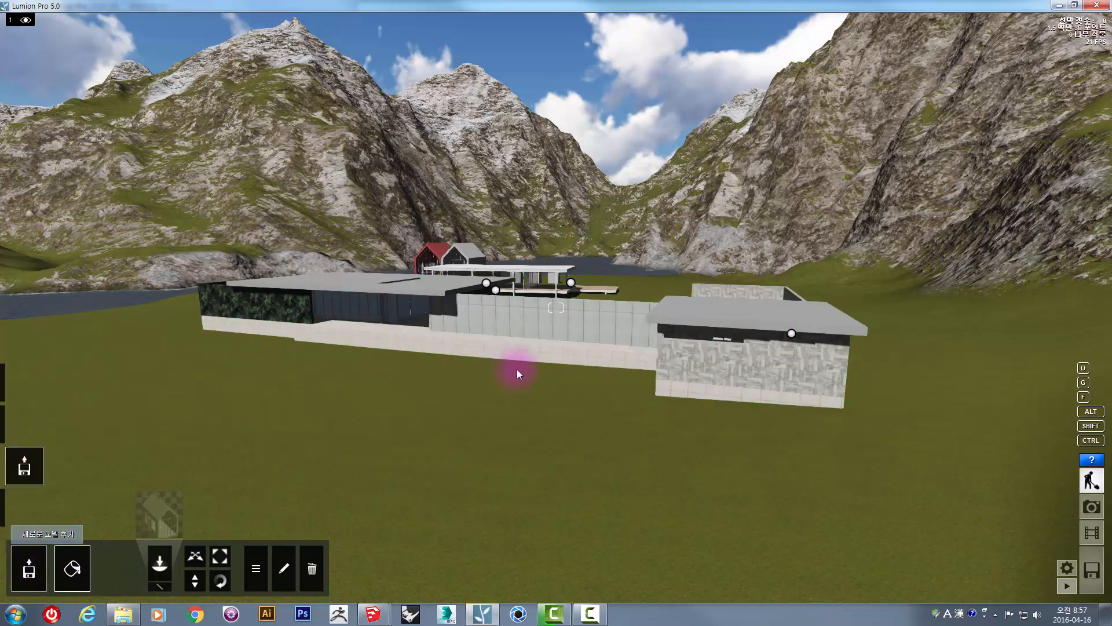
left_click(197, 557)
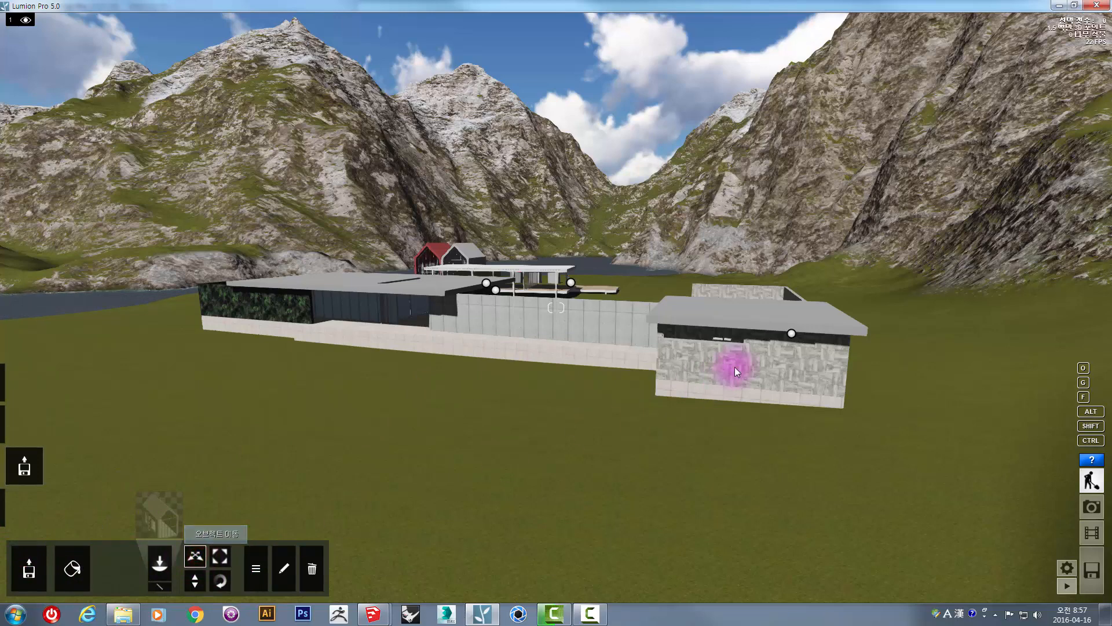
Place three copies of the first tree in the nature library on the grass behind the pool house
right_click_drag(658, 354, 96, 422)
left_click(28, 502)
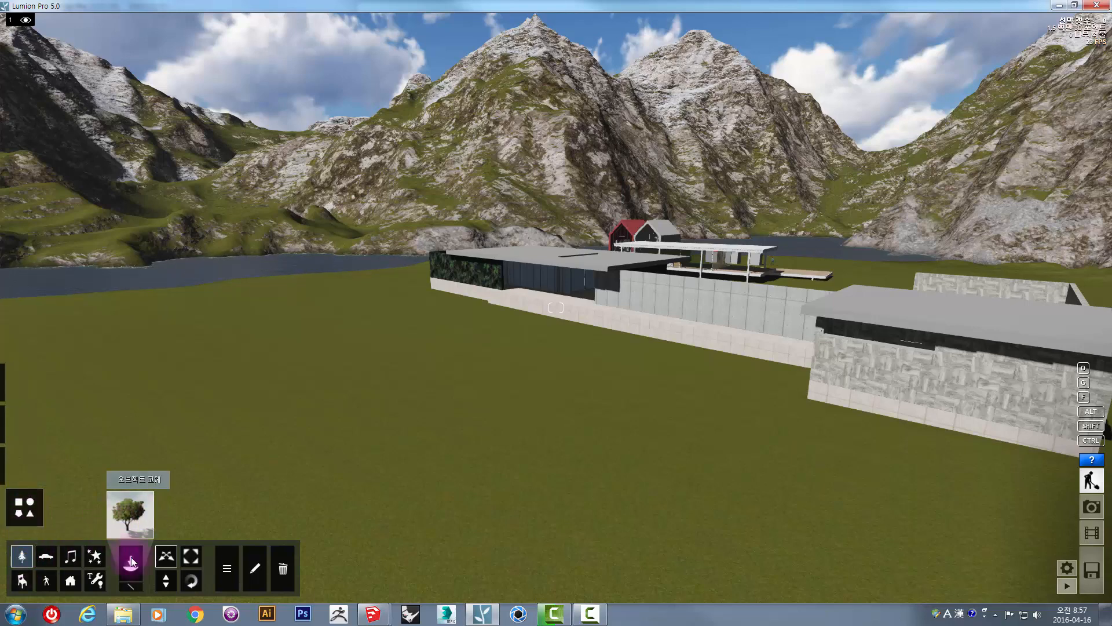
left_click(133, 515)
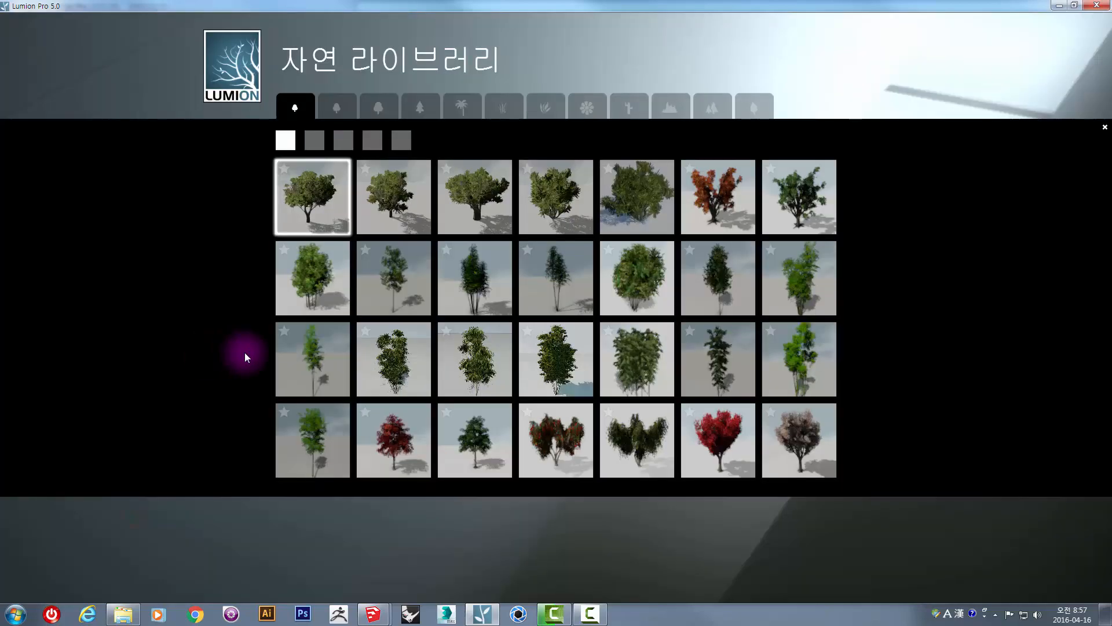
left_click(321, 202)
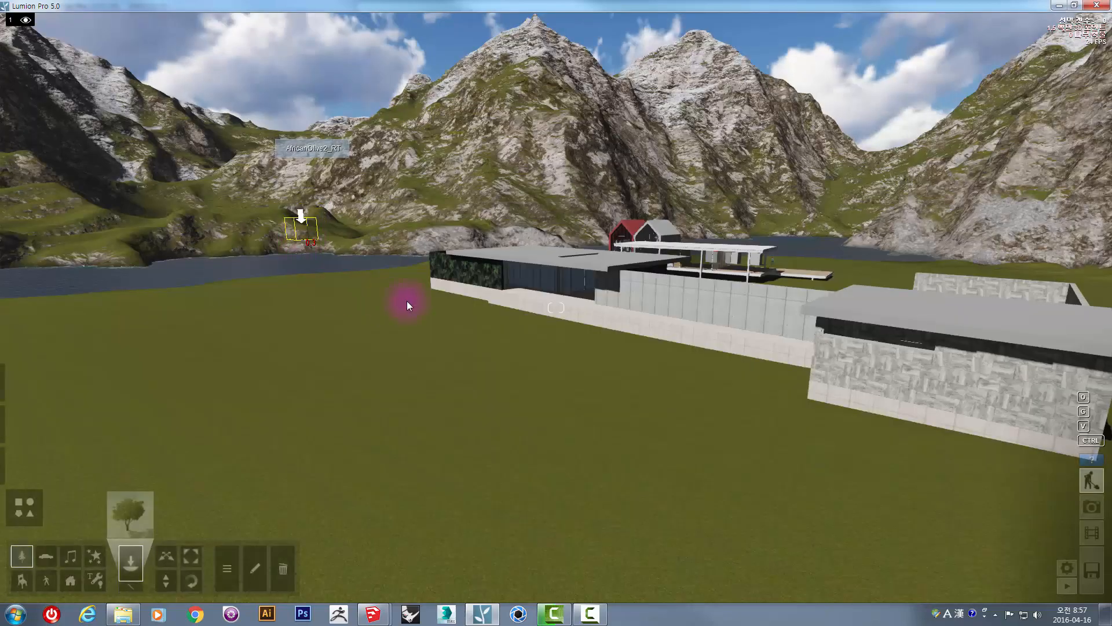
left_click(305, 380)
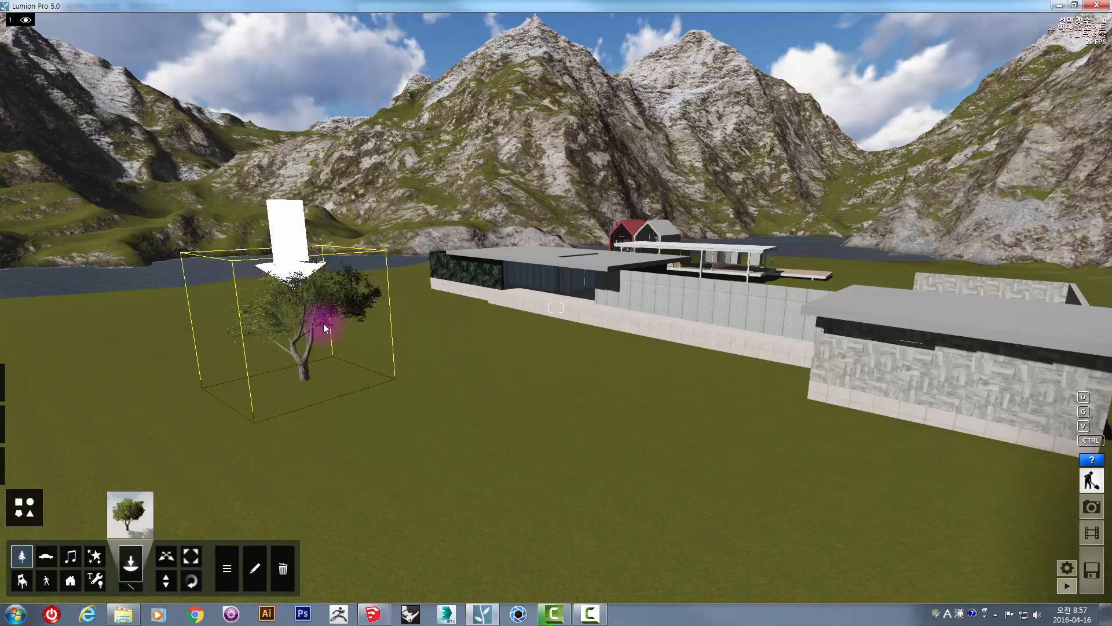
left_click(520, 383)
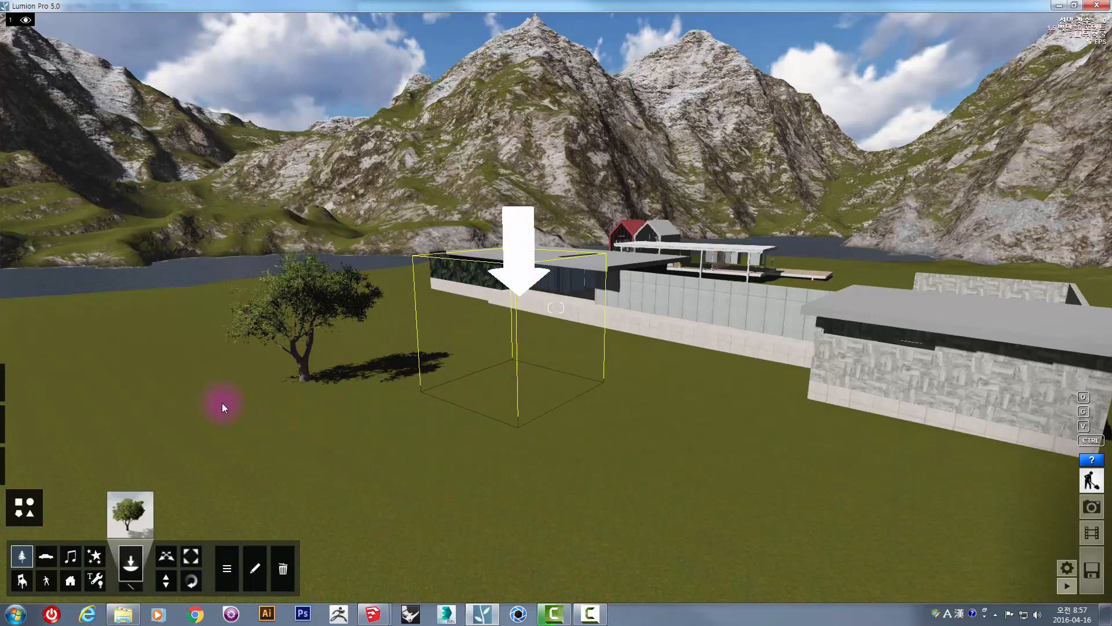
left_click(272, 398)
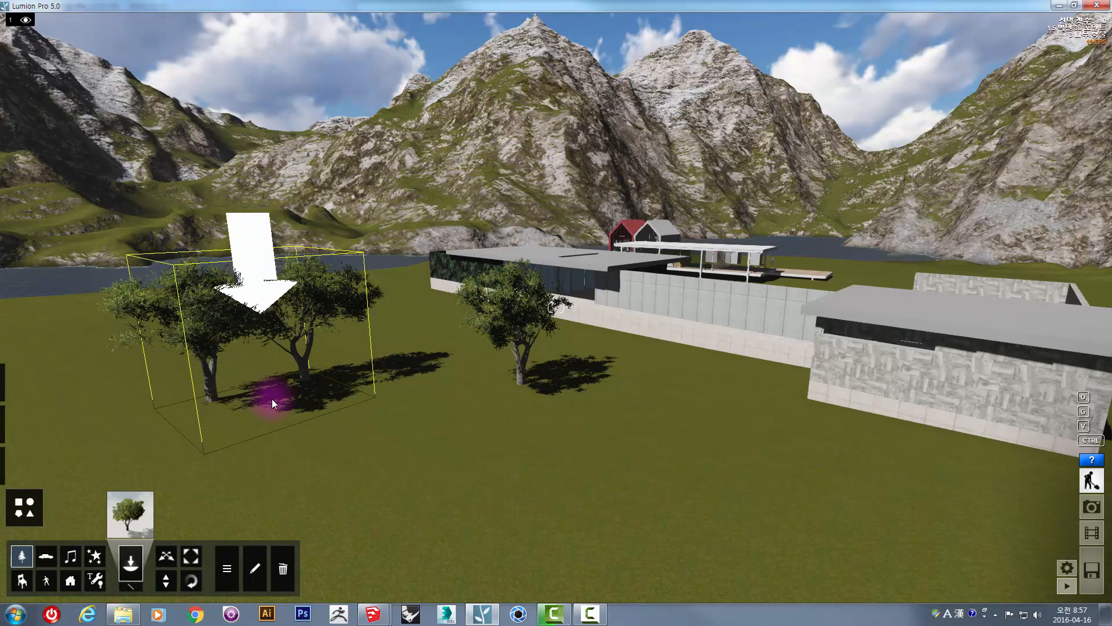
Move the last placed tree slightly across the grass, away from the pool house
left_click(169, 557)
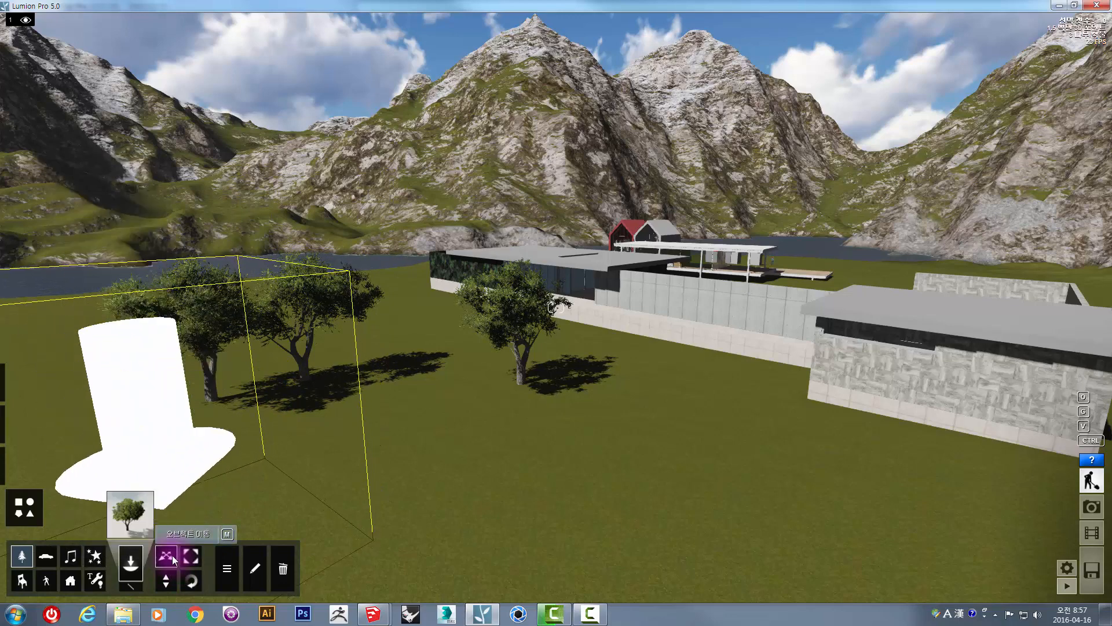
left_click_drag(213, 400, 192, 396)
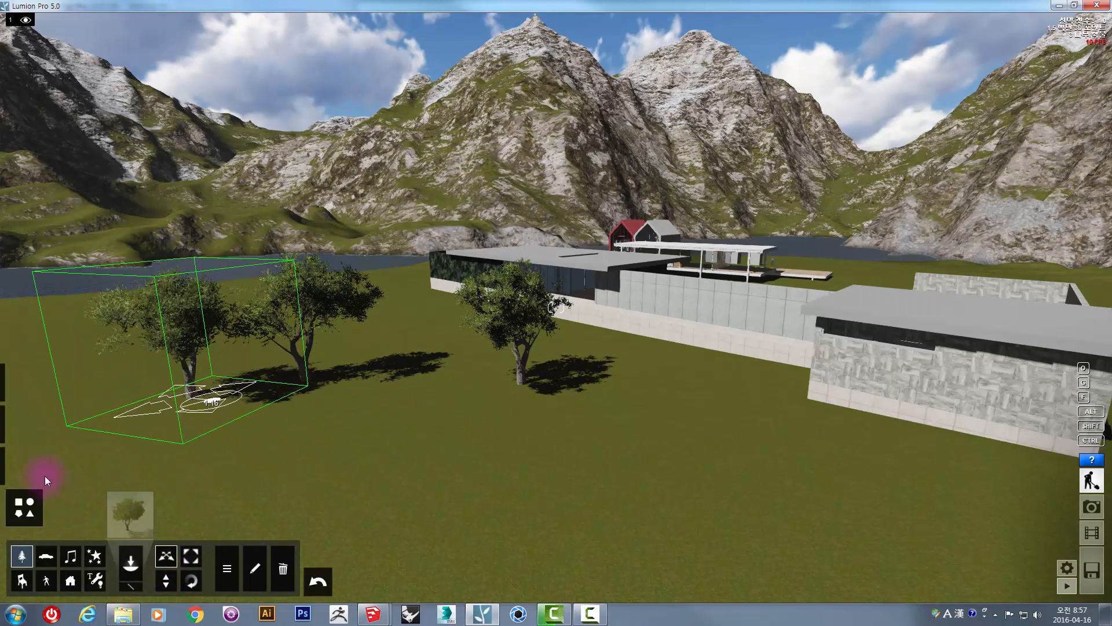
mouse_move(24, 463)
Turn the sun direction to the northeast and lower the sun height close to the horizon
right_click_drag(638, 365, 619, 374)
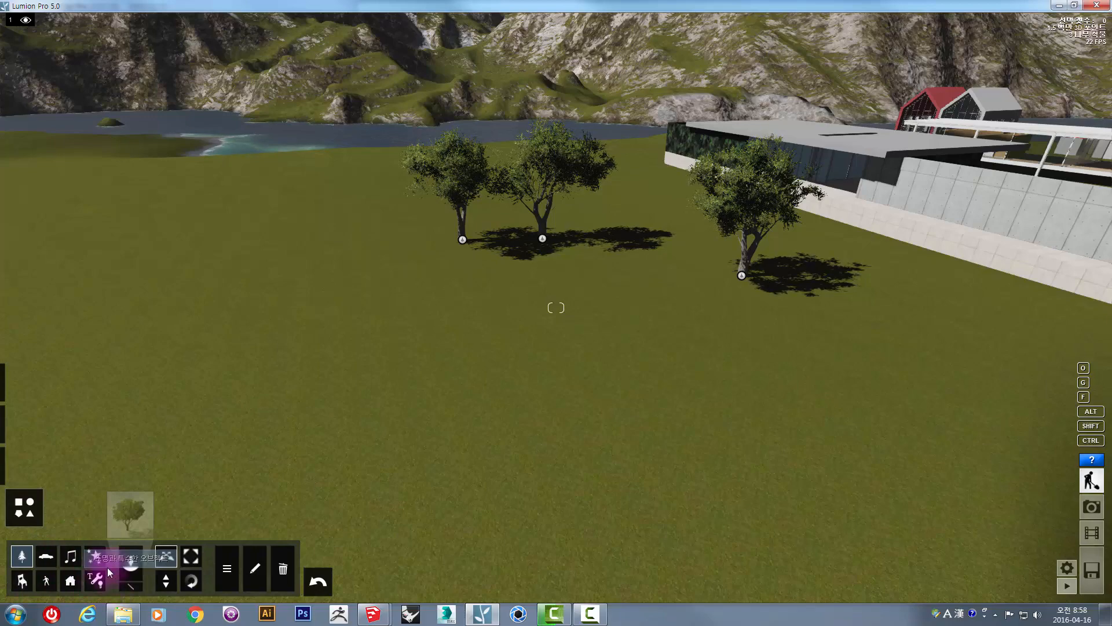
right_click_drag(587, 350, 529, 367)
mouse_move(24, 507)
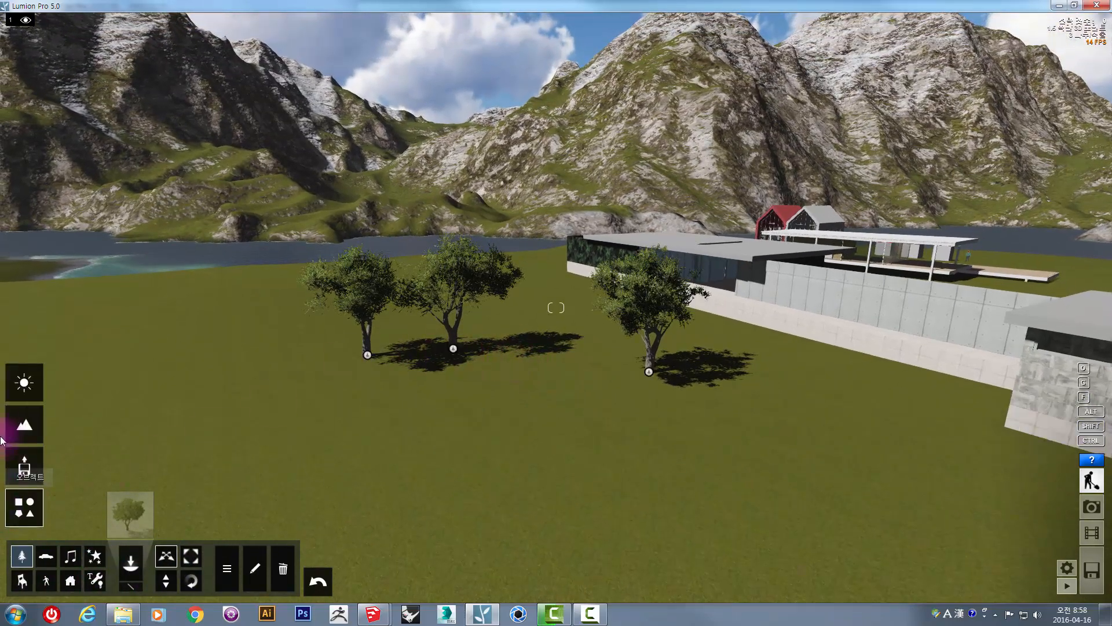
left_click(29, 375)
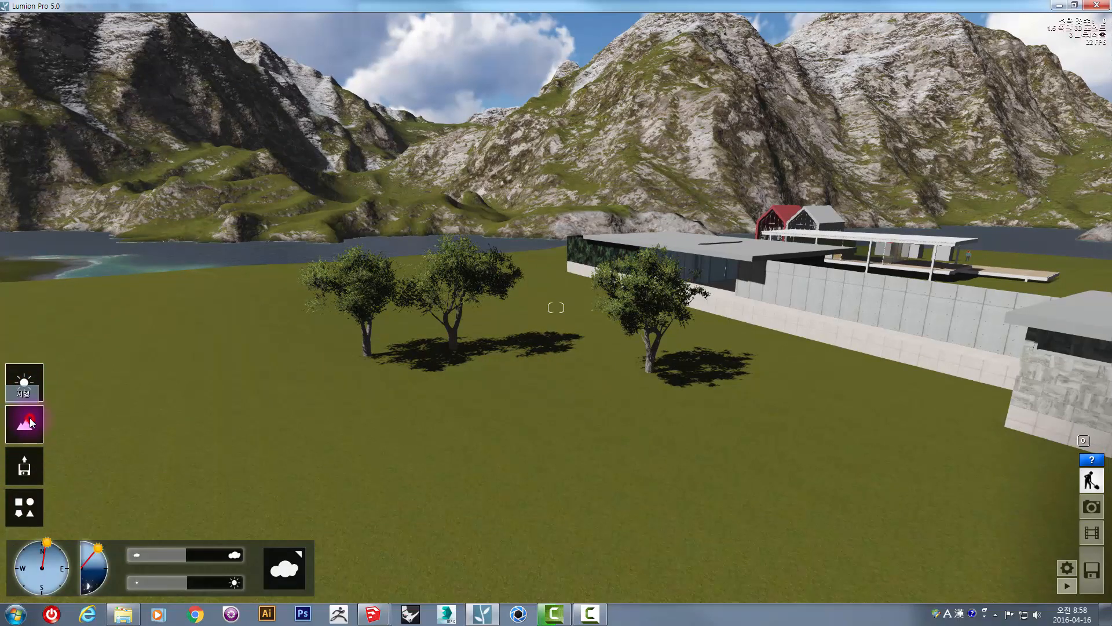
left_click(29, 418)
left_click(32, 380)
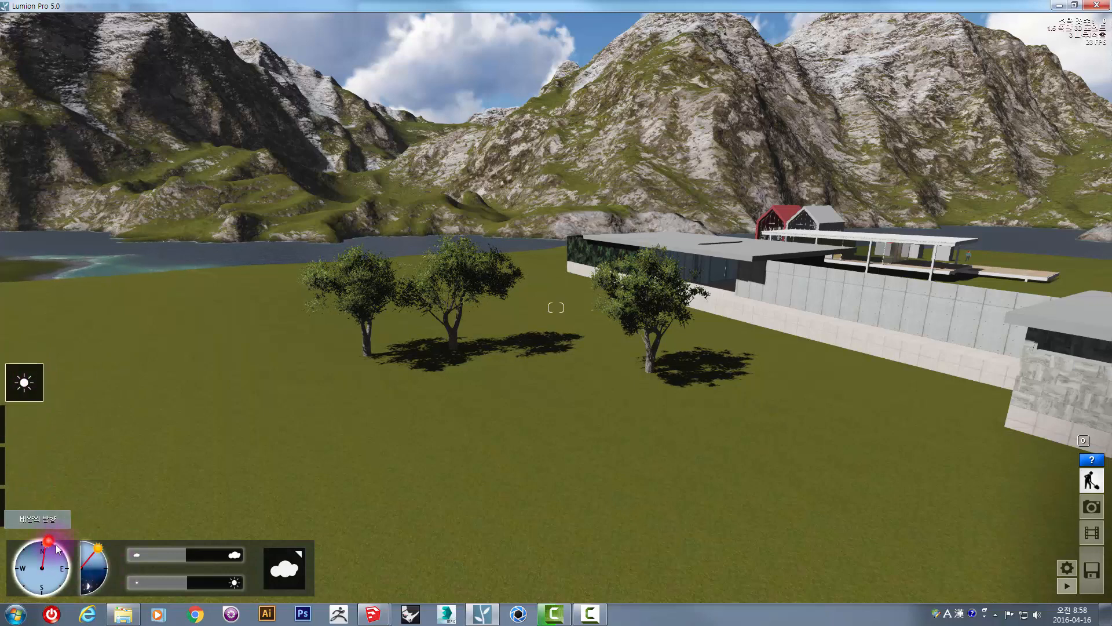
left_click_drag(58, 548, 76, 548)
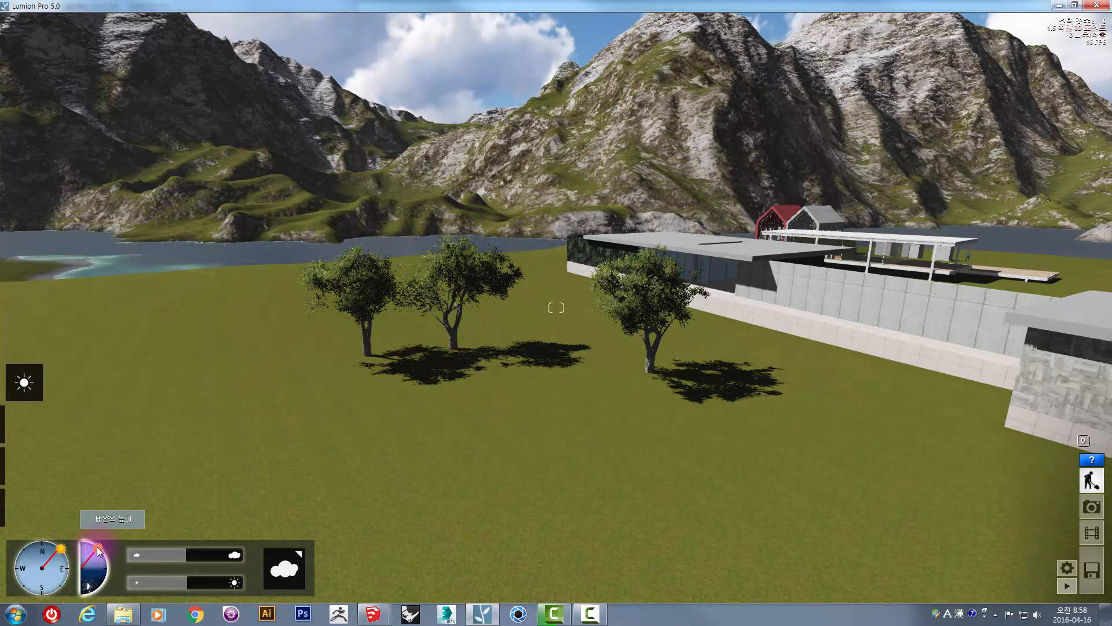
mouse_move(100, 551)
left_mouse_down()
mouse_move(114, 558)
mouse_move(107, 531)
mouse_move(135, 555)
left_mouse_up()
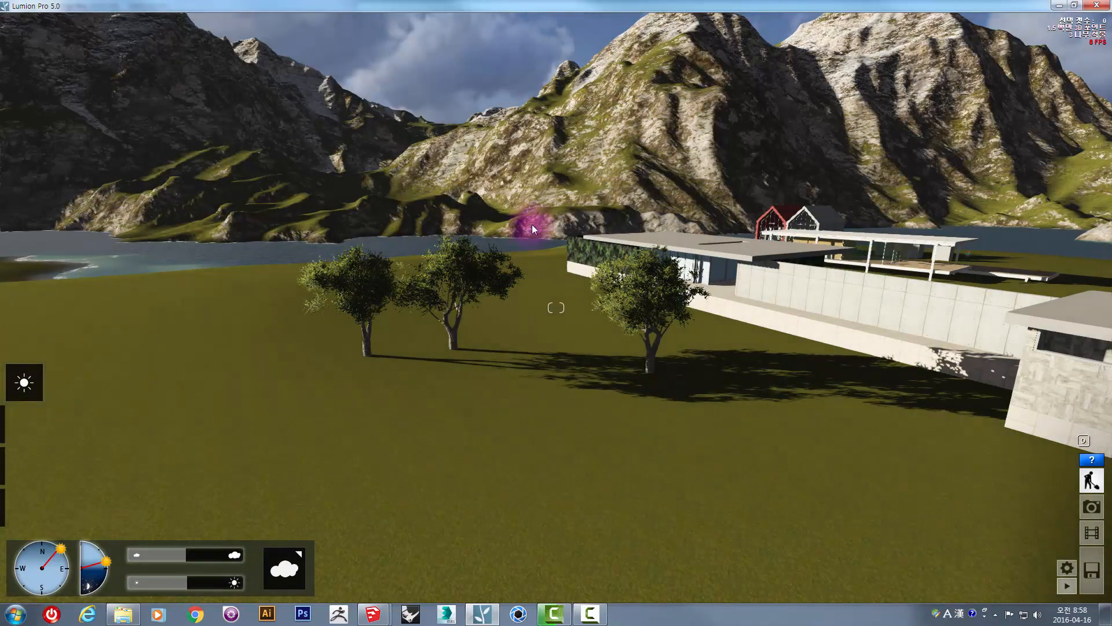
Face the sun, raise its height well above the mountains and turn its direction slightly back towards north
mouse_move(538, 197)
right_mouse_down()
mouse_move(529, 206)
mouse_move(552, 204)
right_mouse_up()
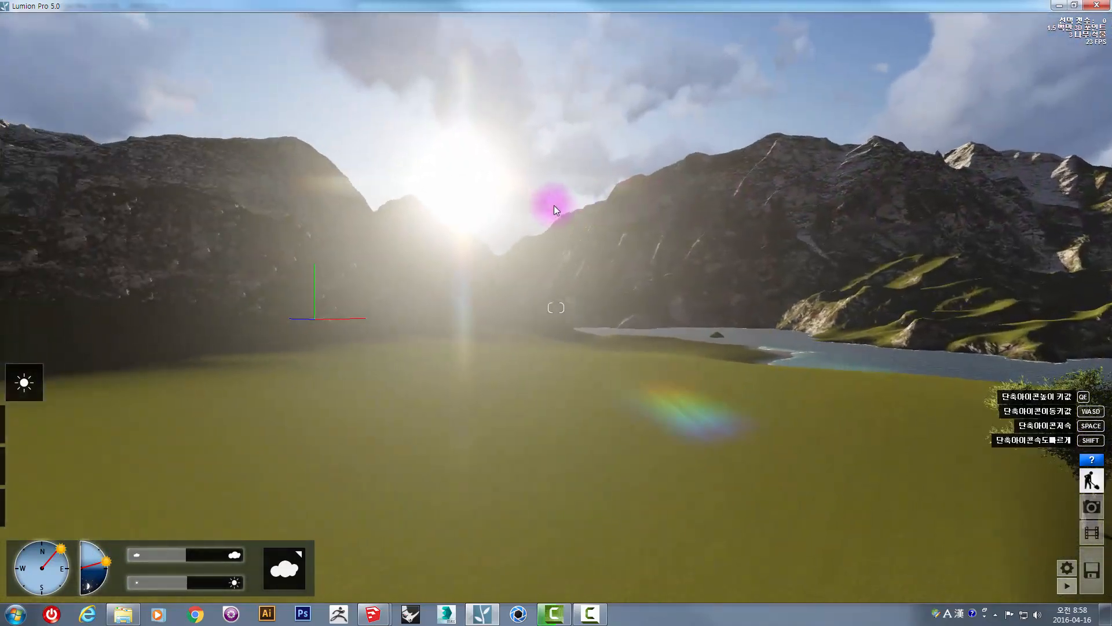
right_click_drag(479, 328, 571, 295)
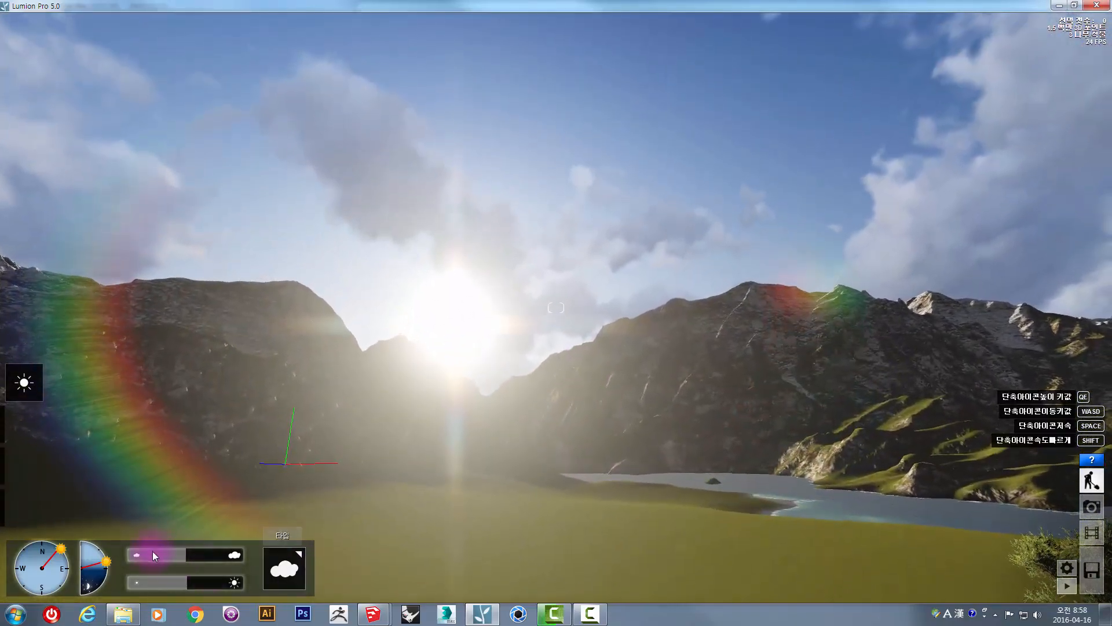
left_click_drag(107, 559, 119, 531)
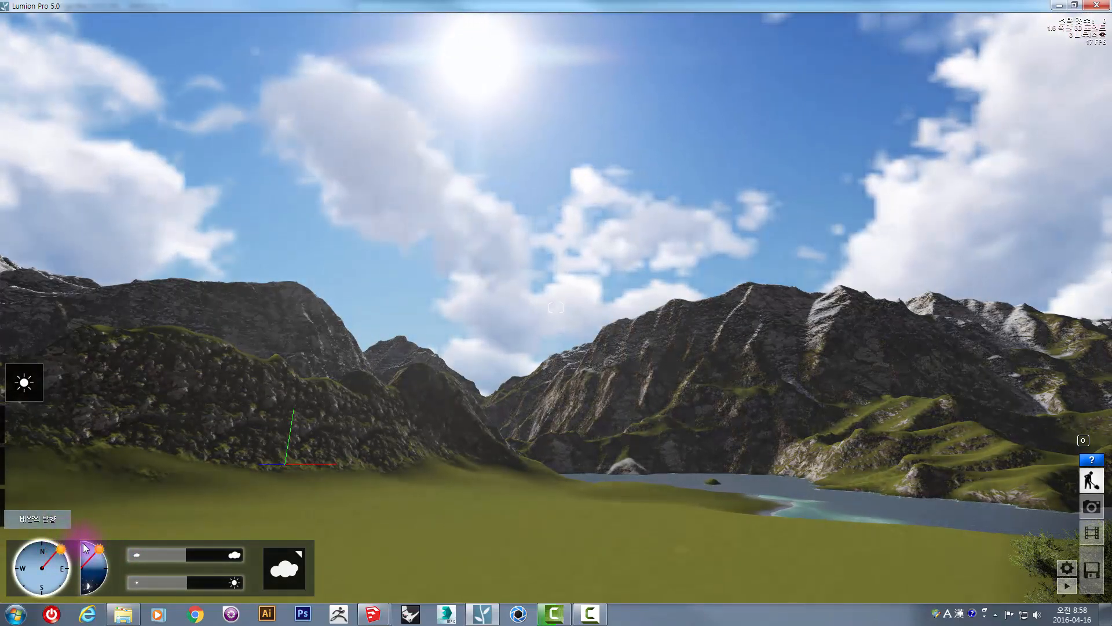
left_click_drag(85, 548, 67, 534)
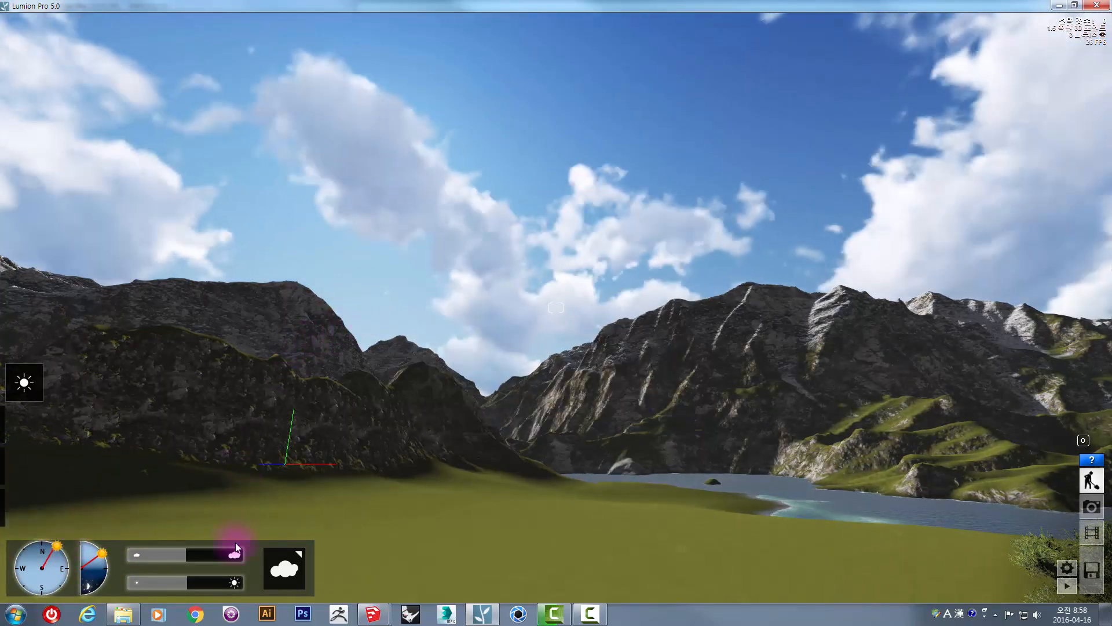
Set the cloud amount to its maximum and look at the sky over the lake and mountains
left_click_drag(185, 556, 261, 555)
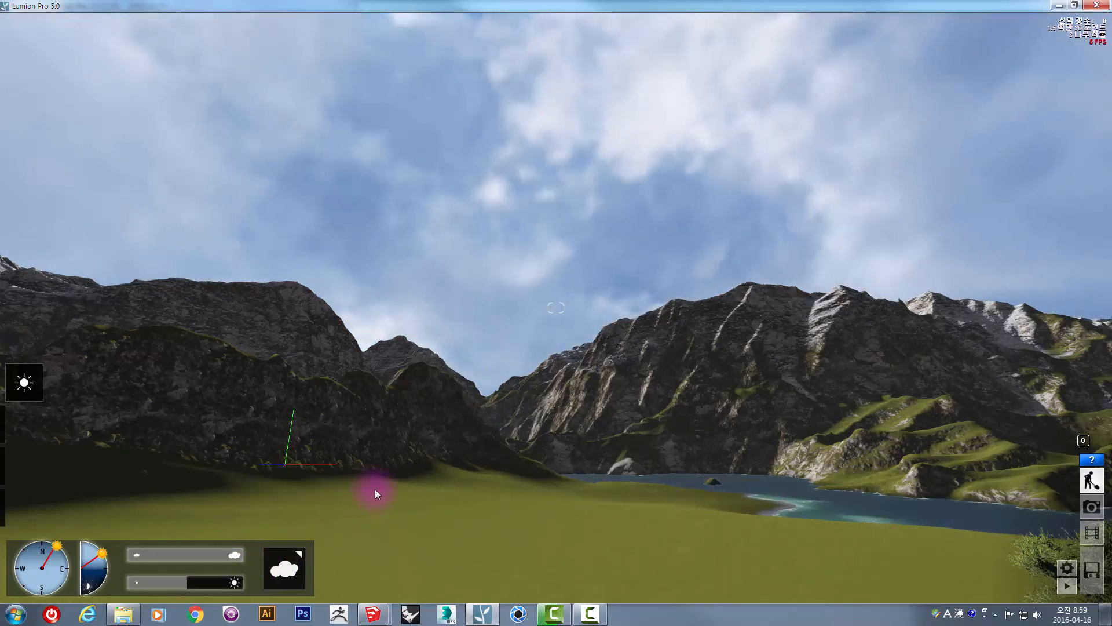
right_click_drag(490, 386, 522, 417)
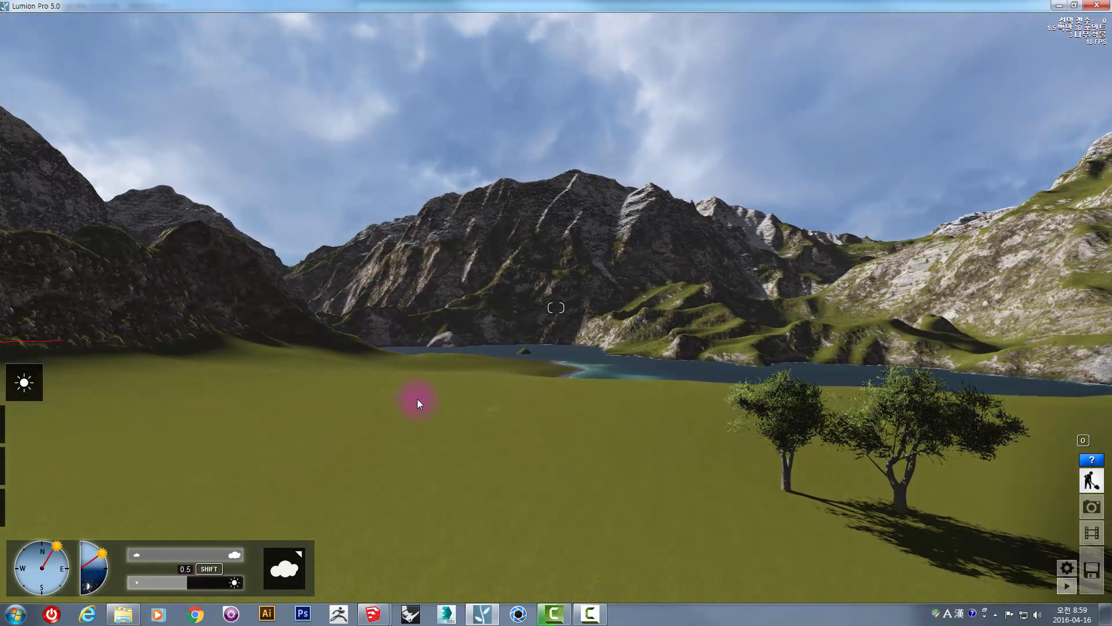
right_click_drag(456, 380, 245, 580)
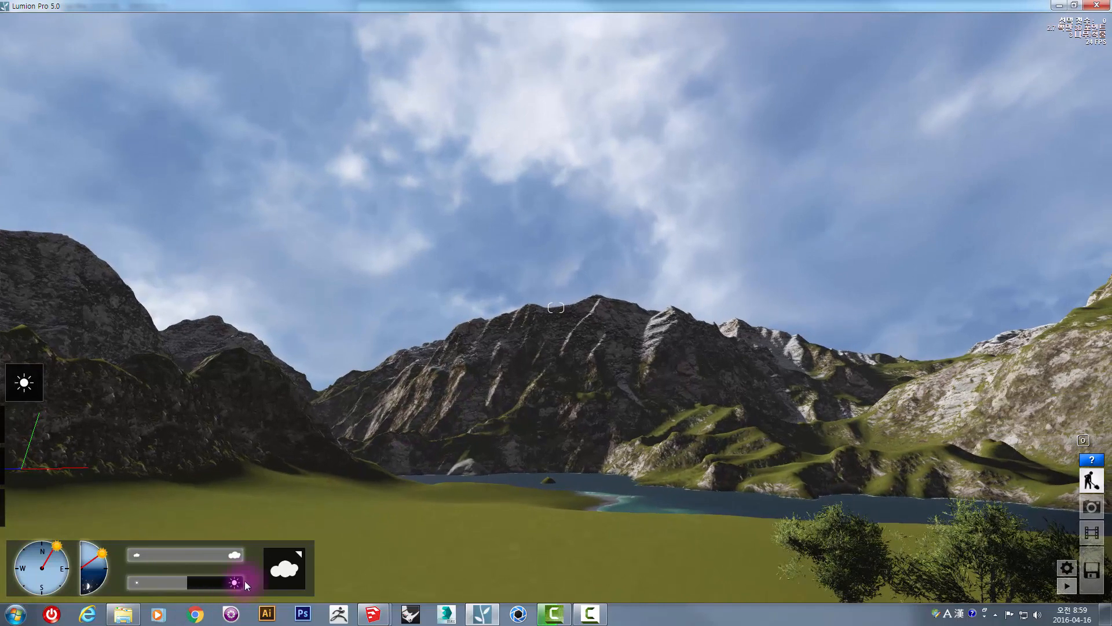
Change the sky to the third cloud preset in the middle row and set the cloud amount to 1.1
left_click(302, 567)
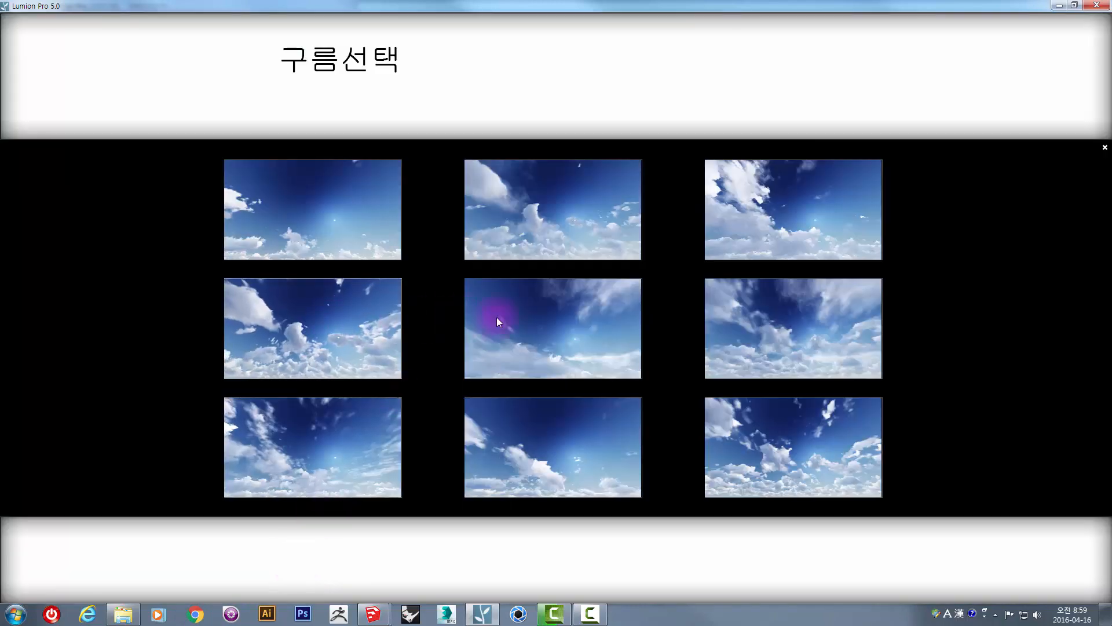
left_click(797, 327)
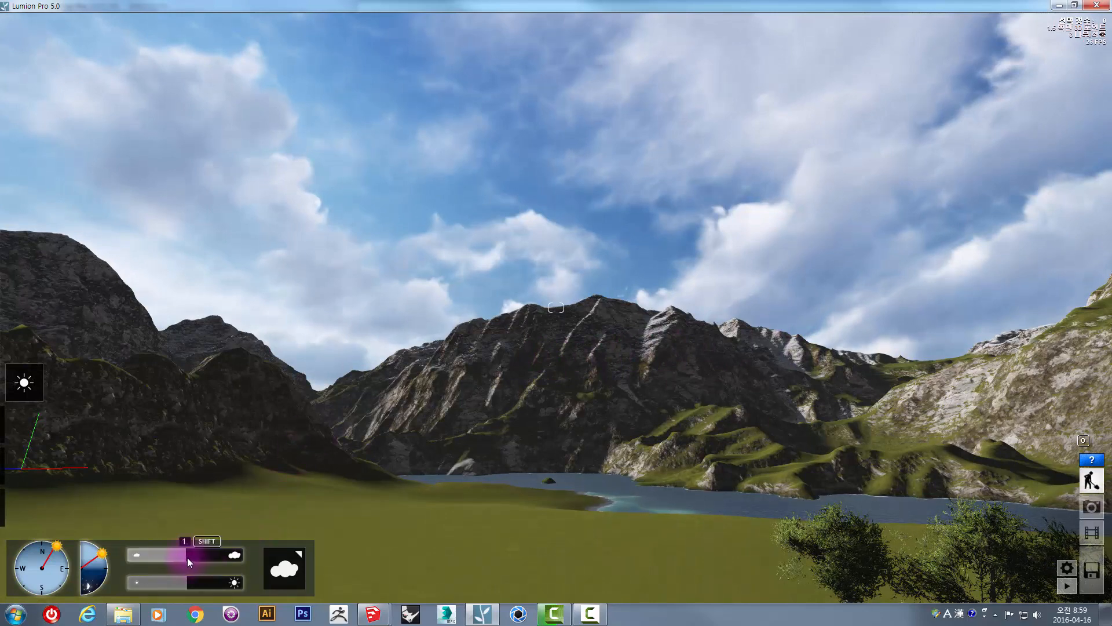
mouse_move(186, 557)
left_mouse_down()
mouse_move(166, 555)
mouse_move(190, 555)
left_mouse_up()
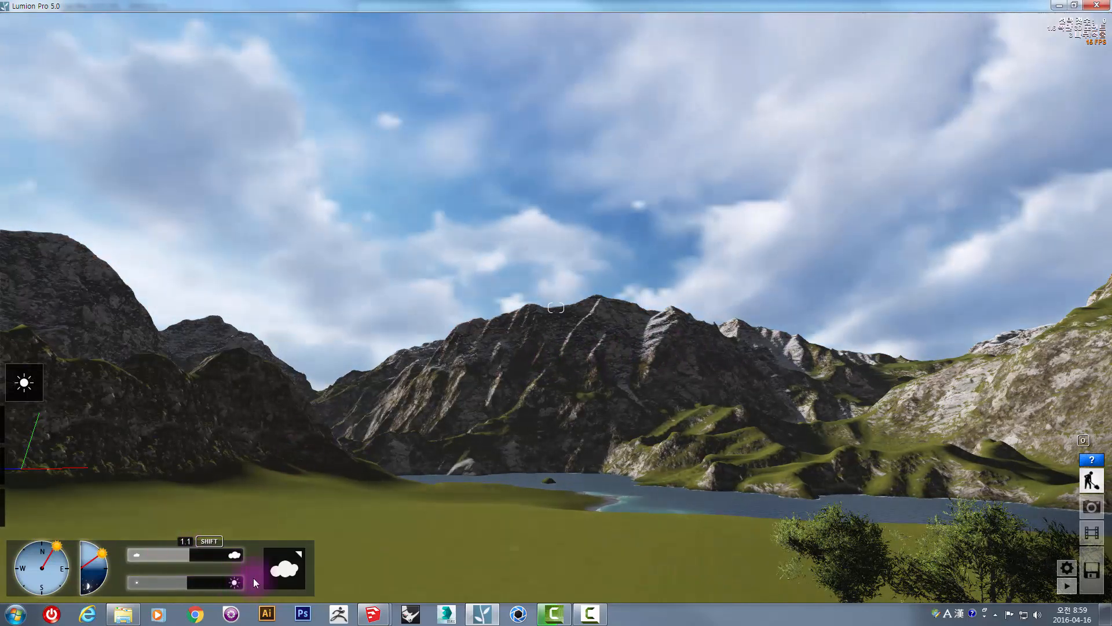
Change the sky to the third cloud preset in the bottom row, then try a cloud amount of 1.4 and reduce it
left_click(275, 577)
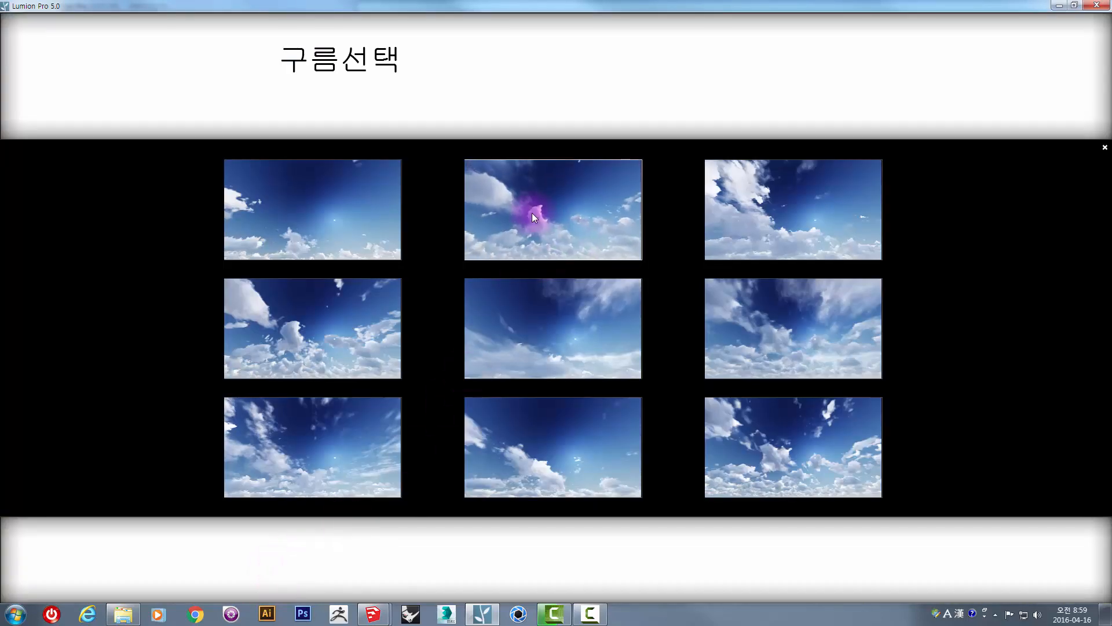
left_click(768, 469)
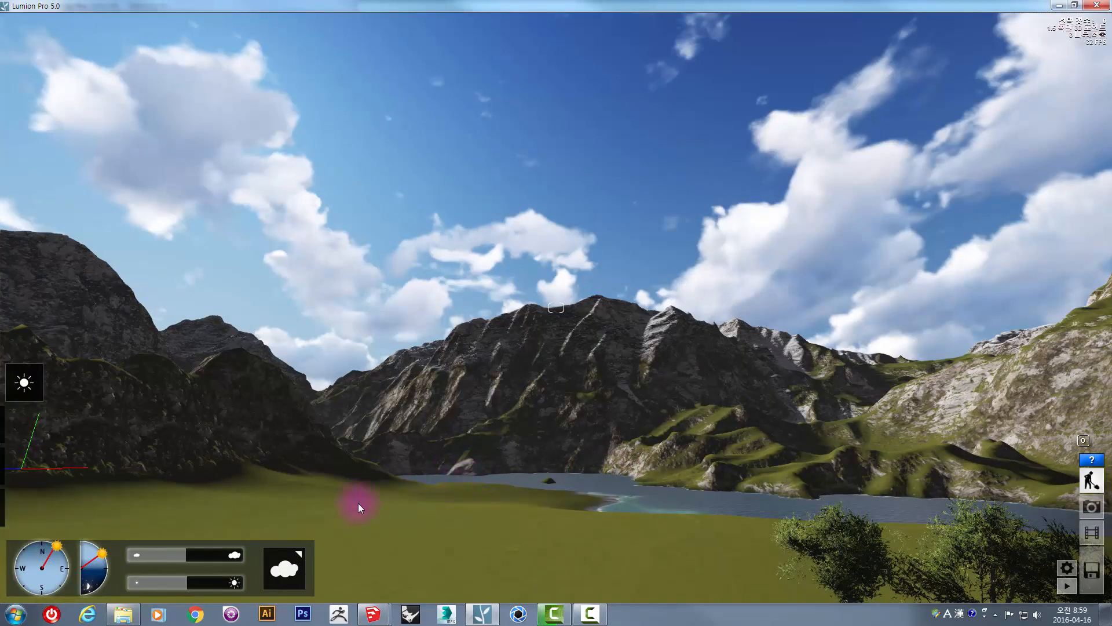
left_click_drag(193, 551, 207, 548)
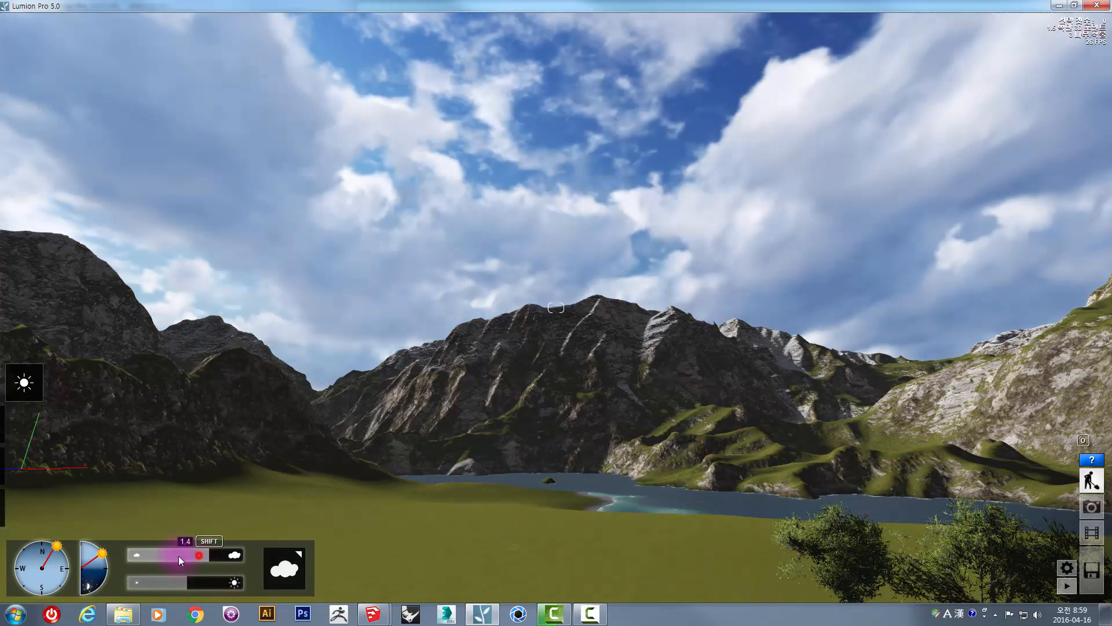
left_click_drag(179, 555, 176, 555)
Face the sun and raise the sun brightness close to its maximum, checking its effect on the lake and trees
right_click_drag(448, 441, 491, 459)
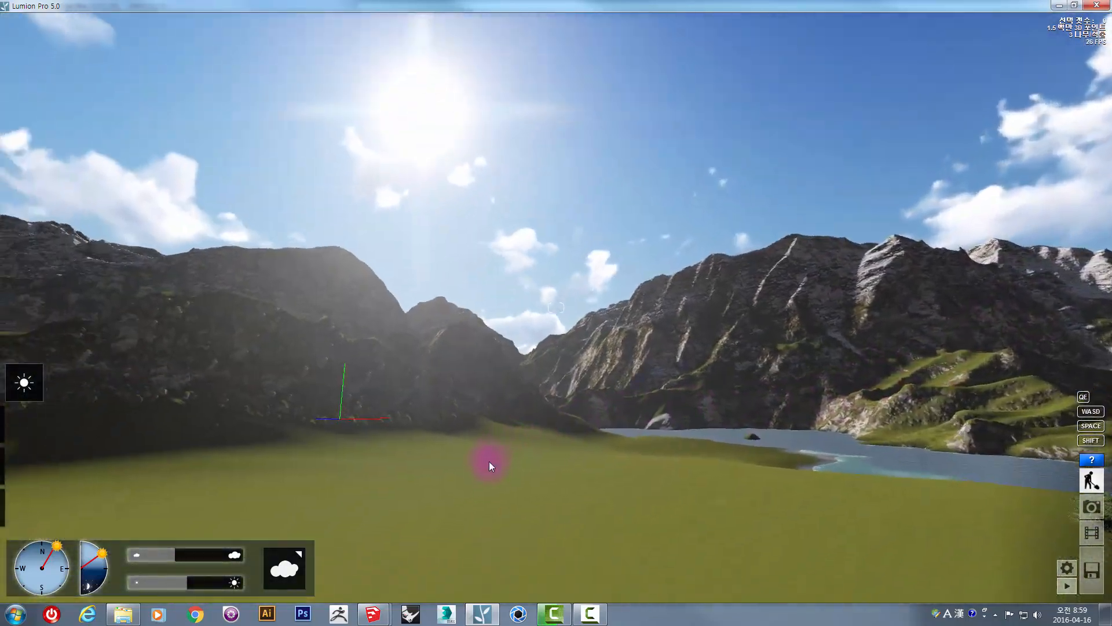
left_click_drag(185, 584, 323, 496)
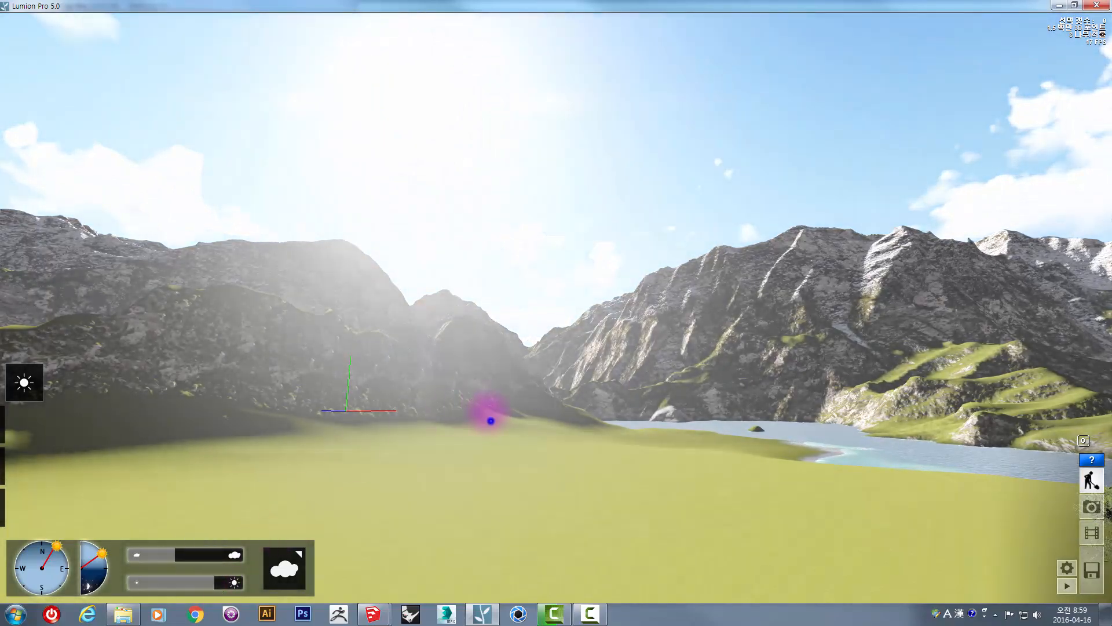
right_click_drag(489, 417, 800, 444)
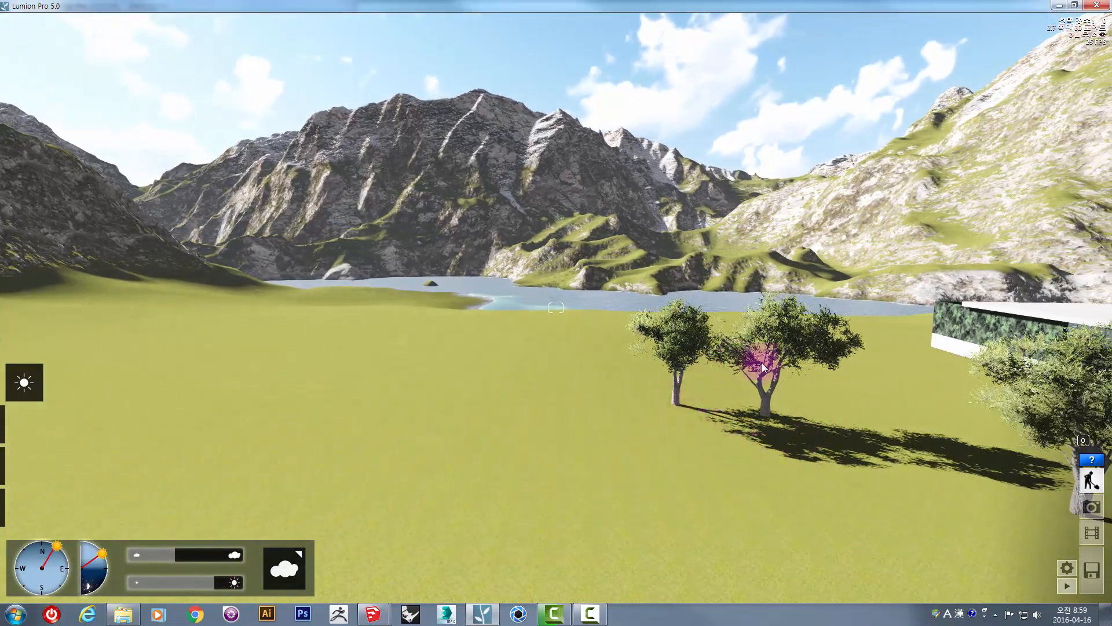
Lower the sun brightness to darken the scene, then bring it back up and fine-tune it to about 0.57
left_click_drag(212, 581, 167, 585)
mouse_move(682, 447)
right_mouse_down()
mouse_move(695, 442)
mouse_move(663, 453)
right_mouse_up()
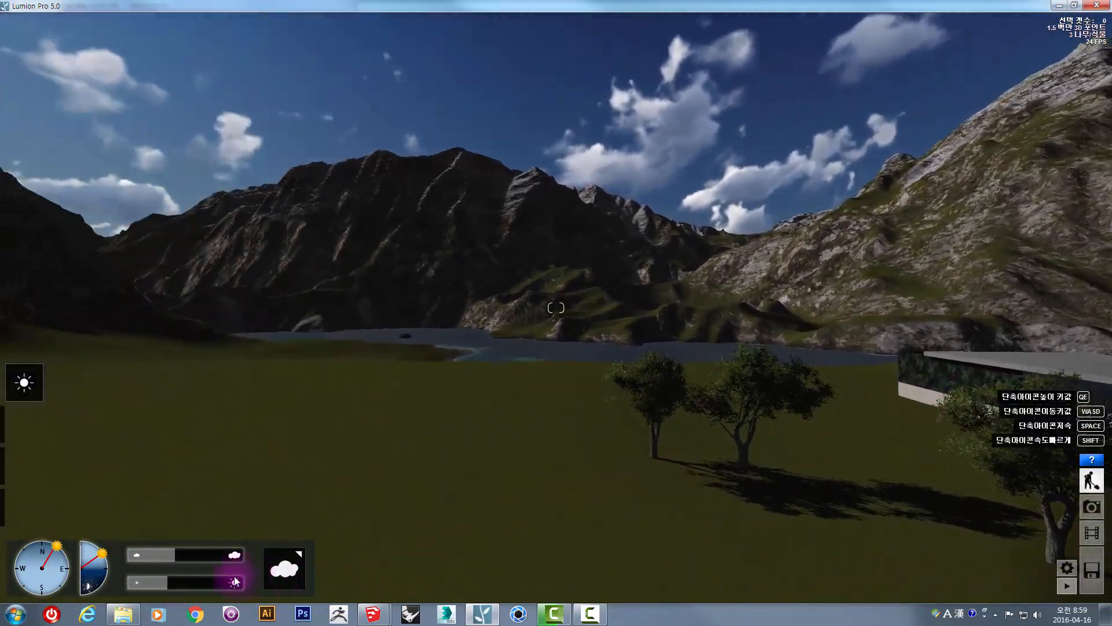
left_click_drag(167, 583, 104, 585)
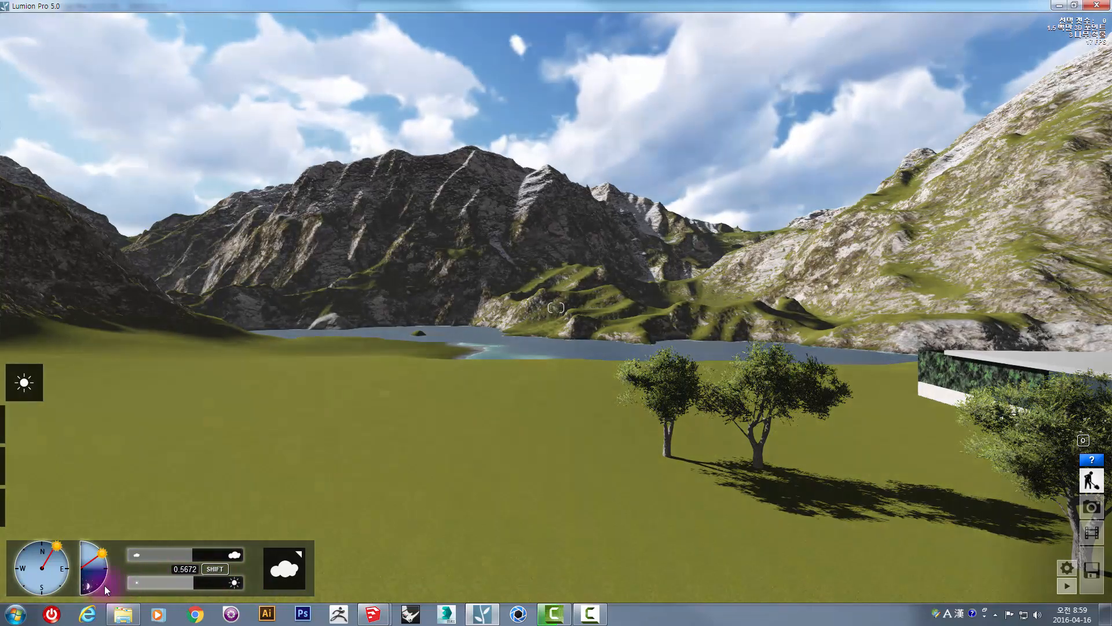
left_click_drag(186, 585, 186, 585, "shift")
right_click_drag(349, 486, 333, 482)
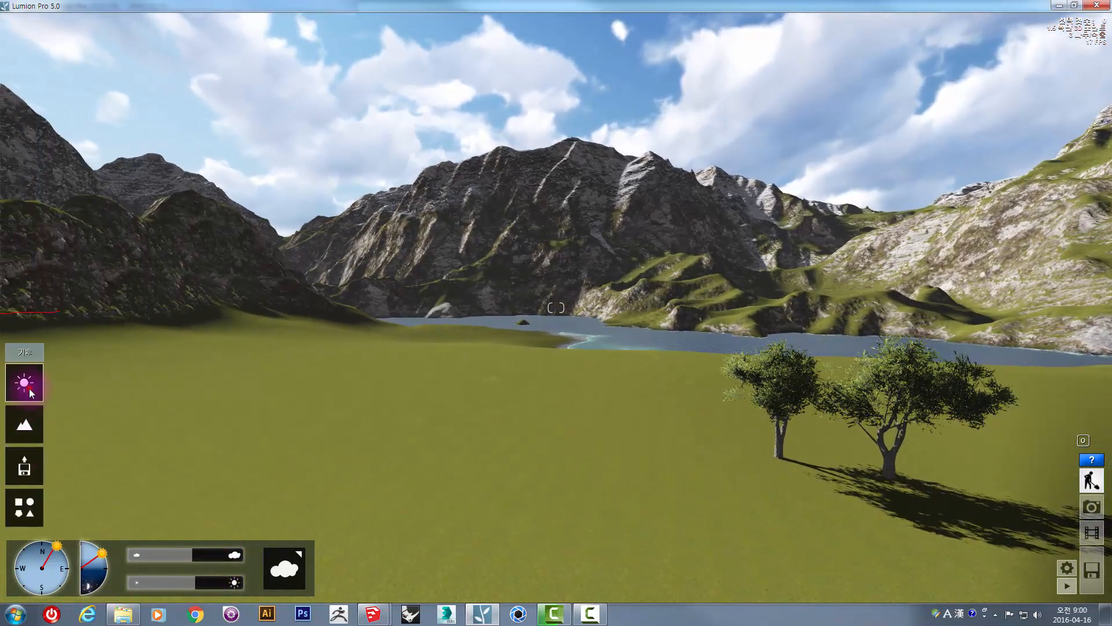
Look down on the trees' shadows and lower the sun height below the horizon for a night scene
right_click_drag(228, 390, 240, 363)
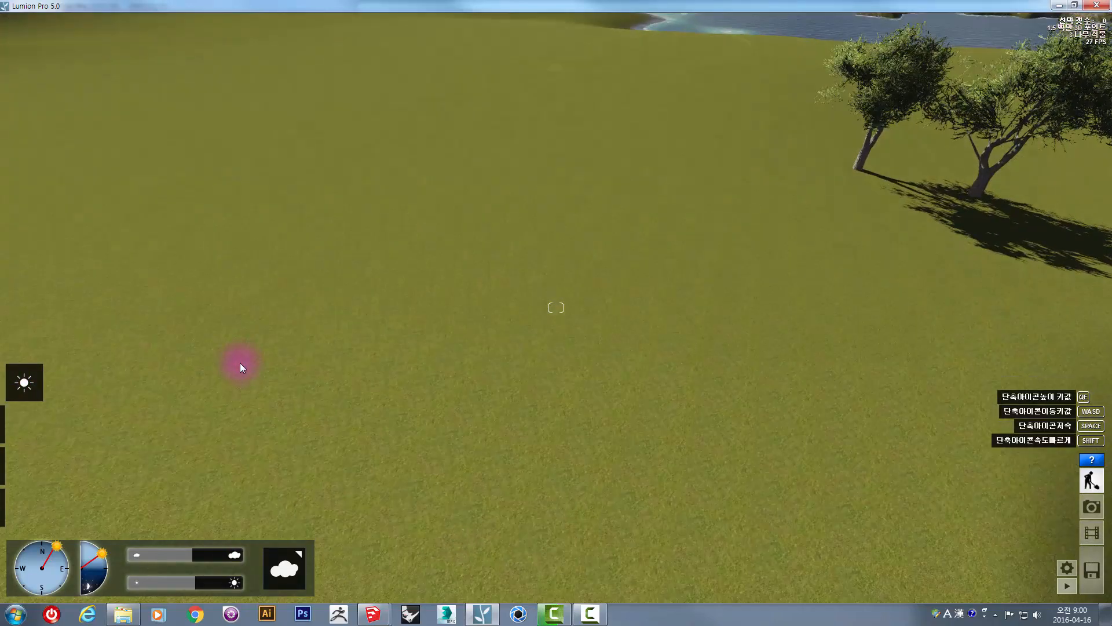
scroll(261, 495, "down", 4)
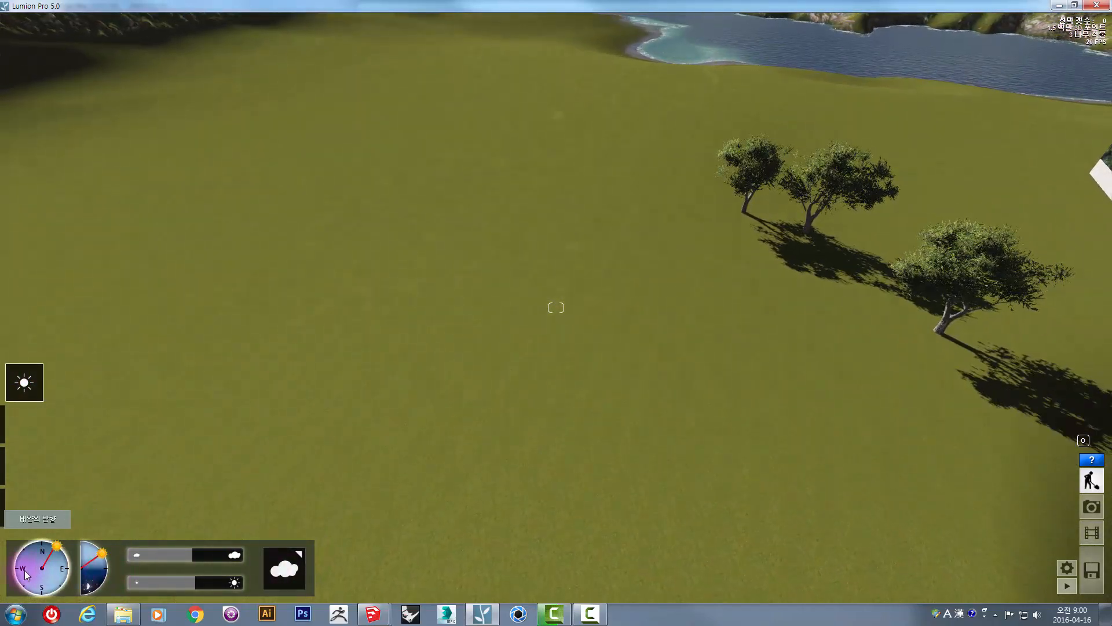
left_click(88, 562)
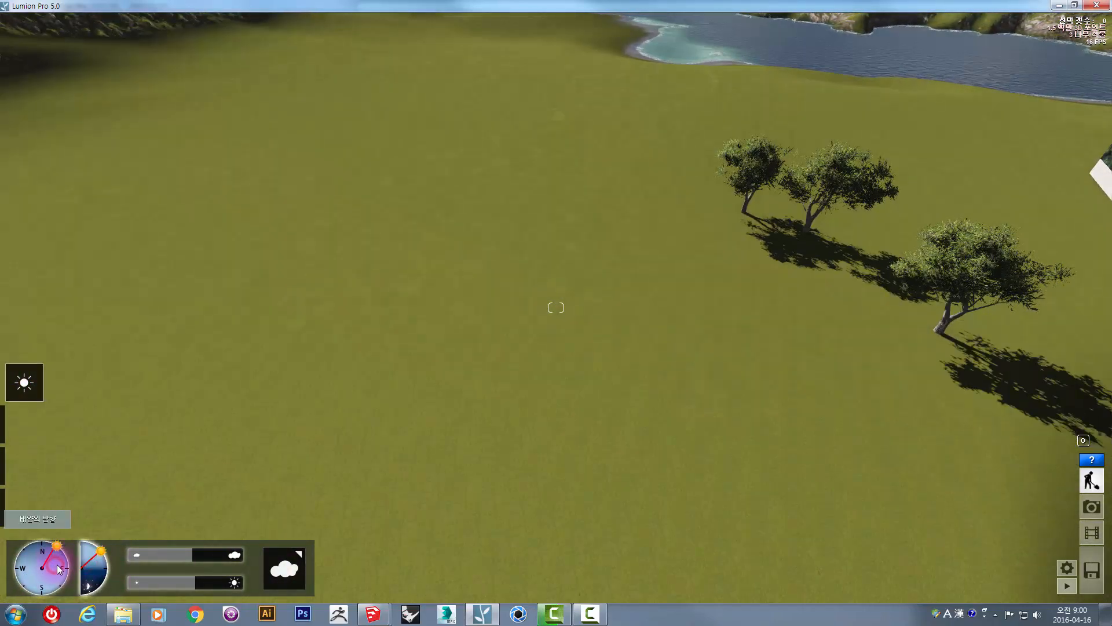
left_click(37, 389)
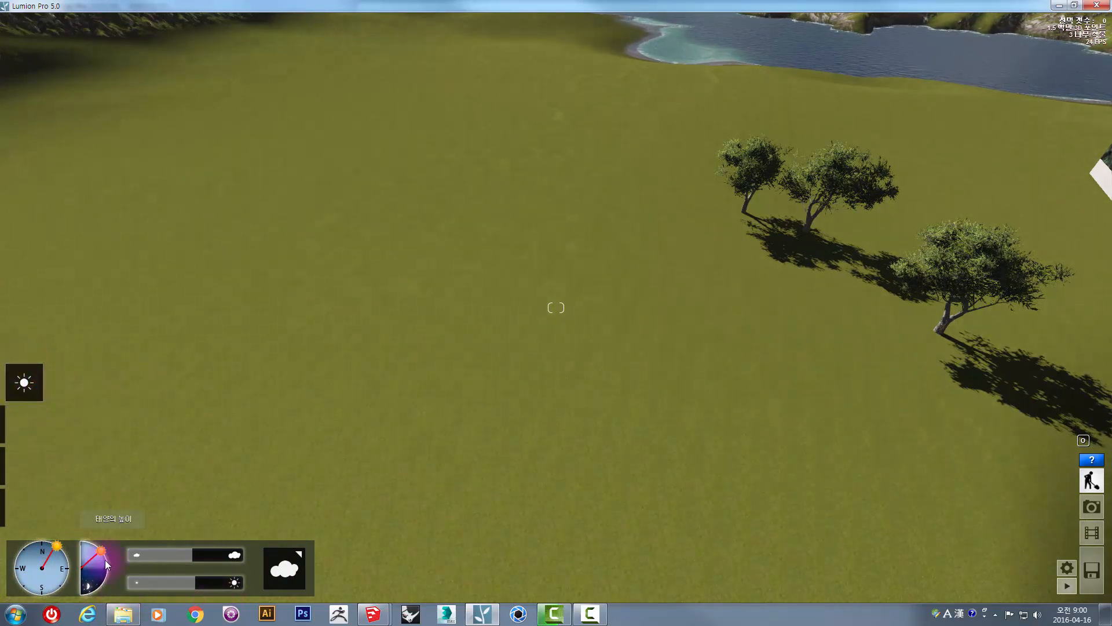
left_click(105, 583)
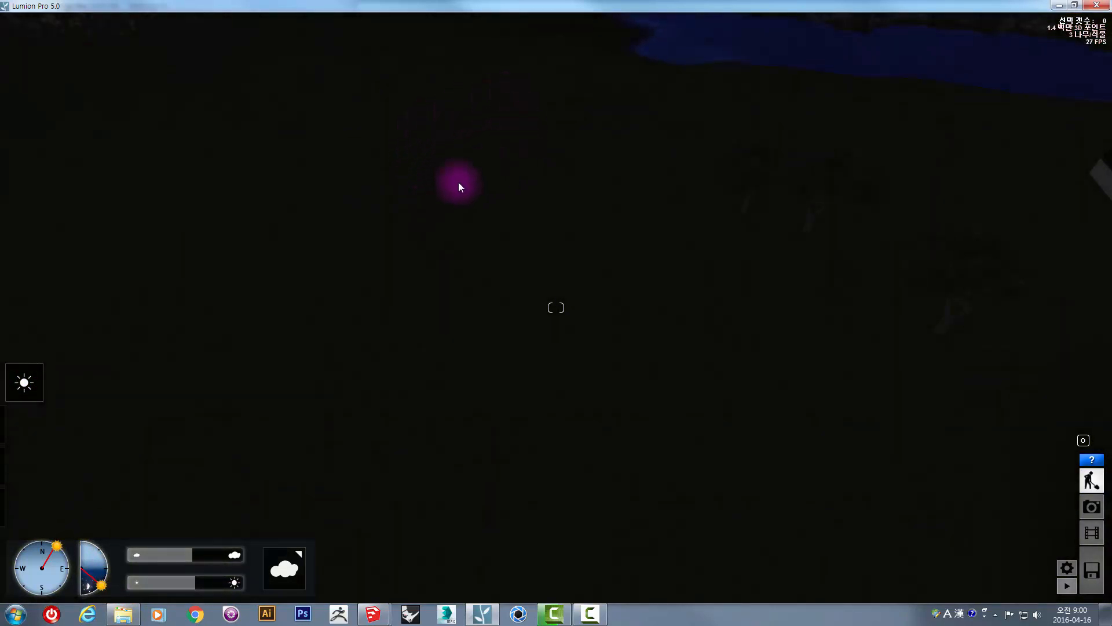
Raise the sun brightness slightly and look at the night sky over the lake and mountains
right_click_drag(570, 291, 566, 293)
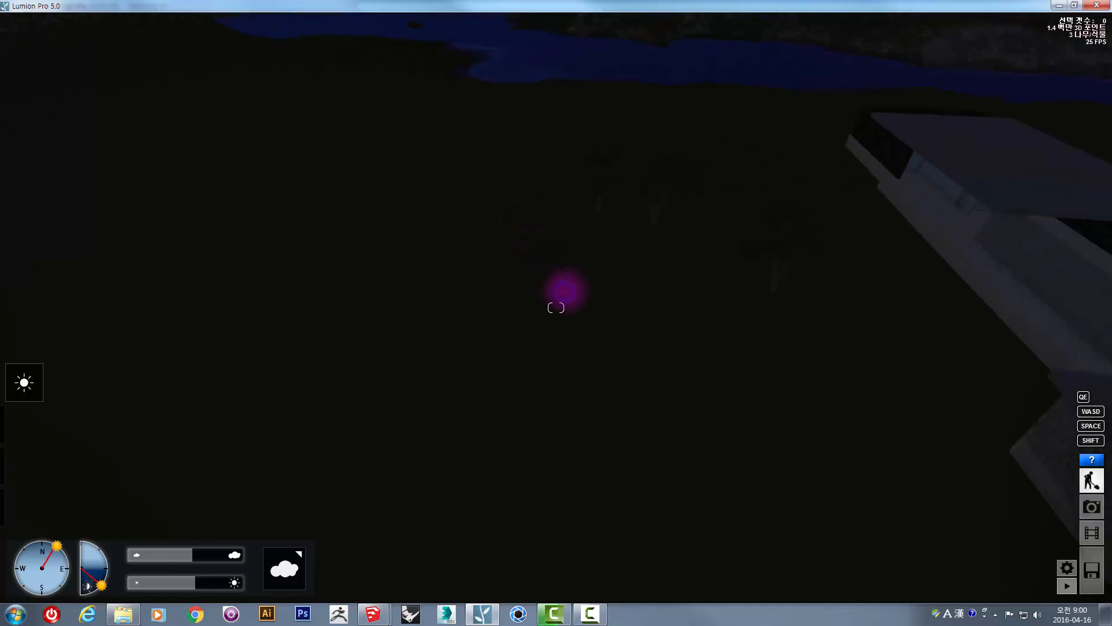
left_click_drag(196, 584, 202, 582)
mouse_move(600, 246)
right_mouse_down()
mouse_move(636, 266)
mouse_move(641, 348)
right_mouse_up()
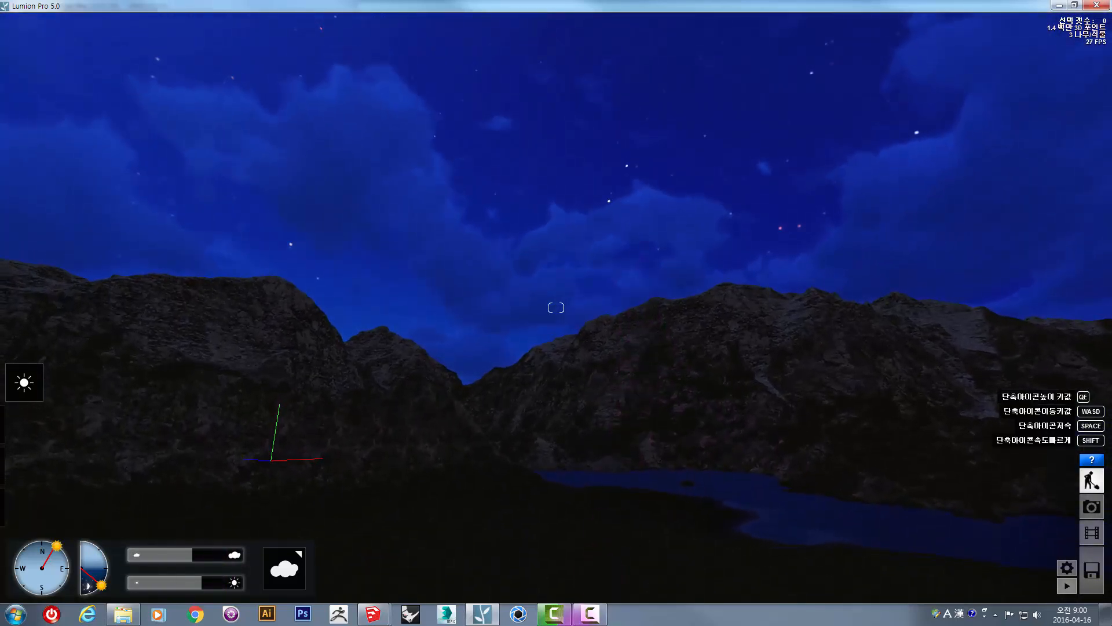
key("e")
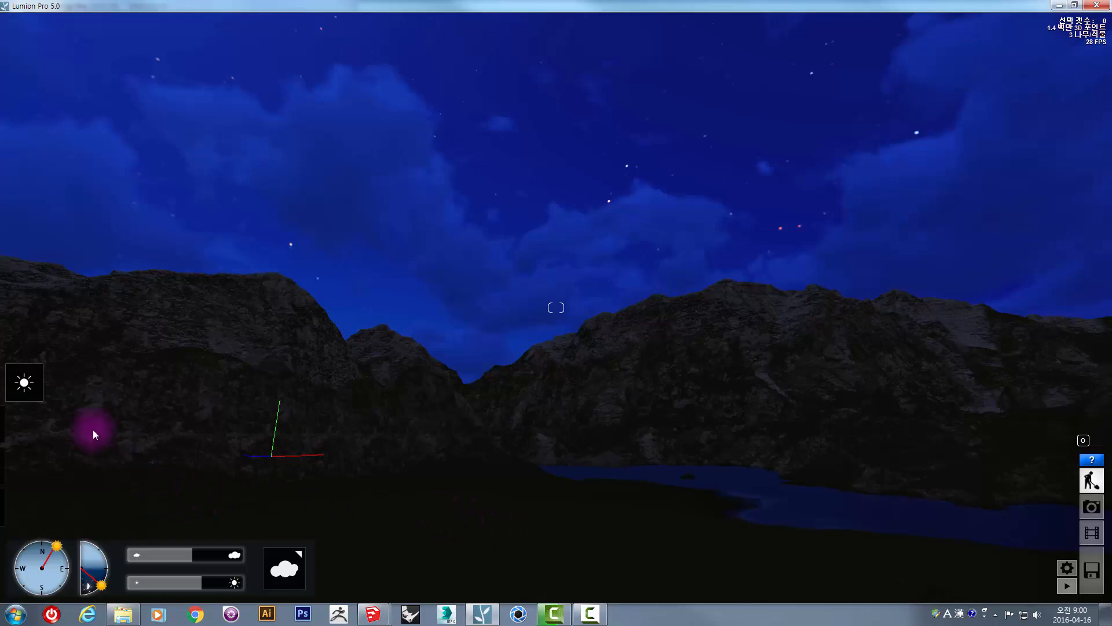
Raise the sun height well above the horizon to restore daylight over the pool house and trees
left_click(26, 426)
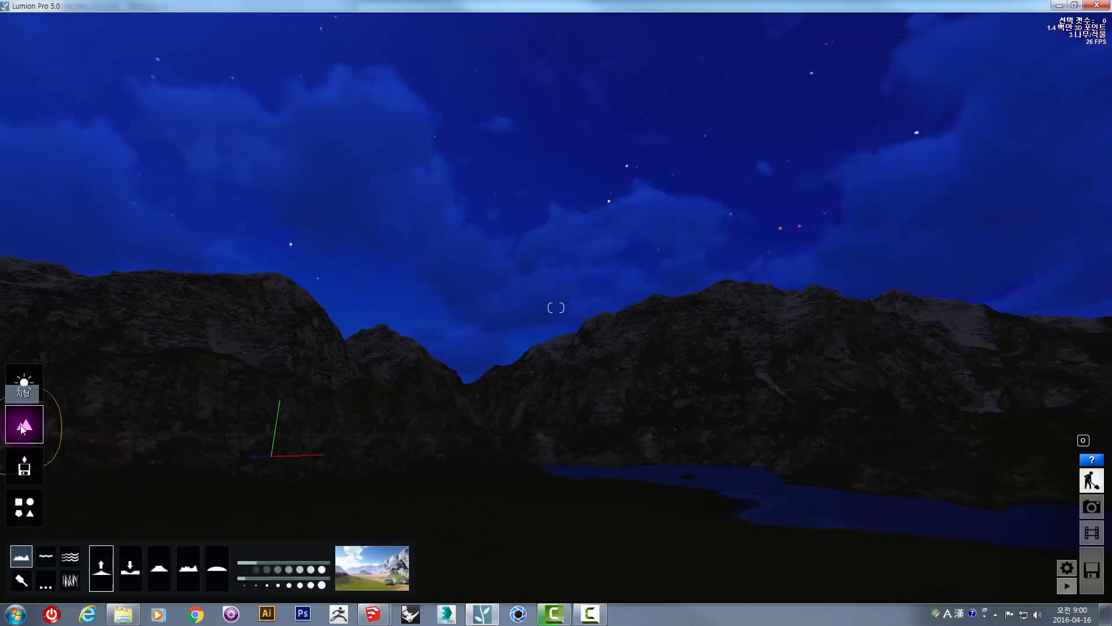
left_click(26, 384)
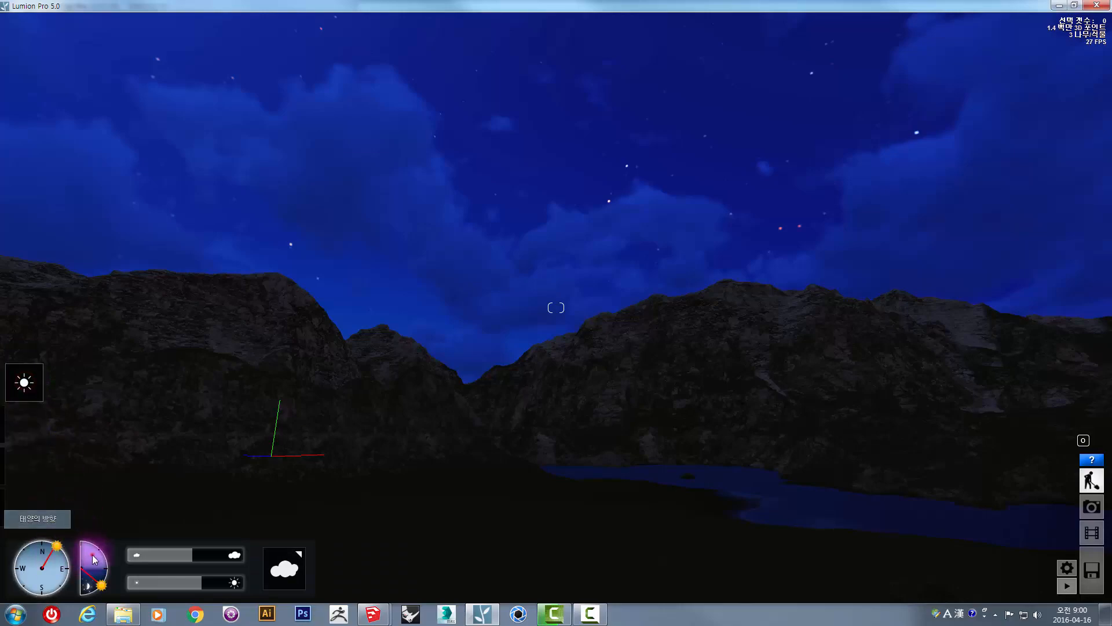
left_click_drag(92, 558, 414, 333)
key("s")
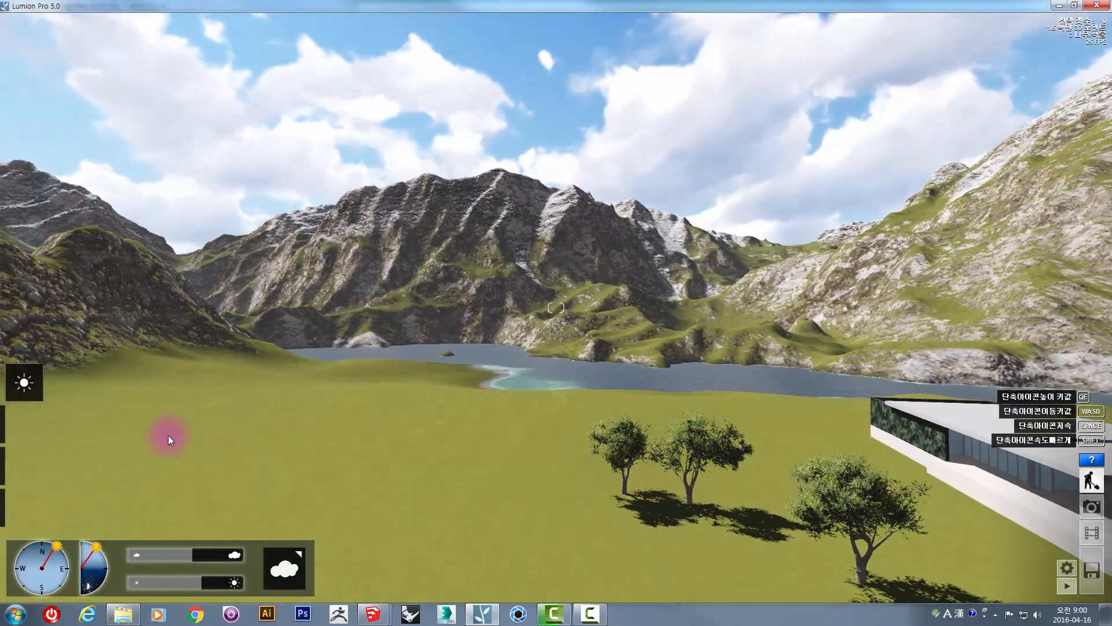
Switch to the landscape height tools and fly to the rocky hill at the lake shore
mouse_move(15, 404)
left_click(23, 427)
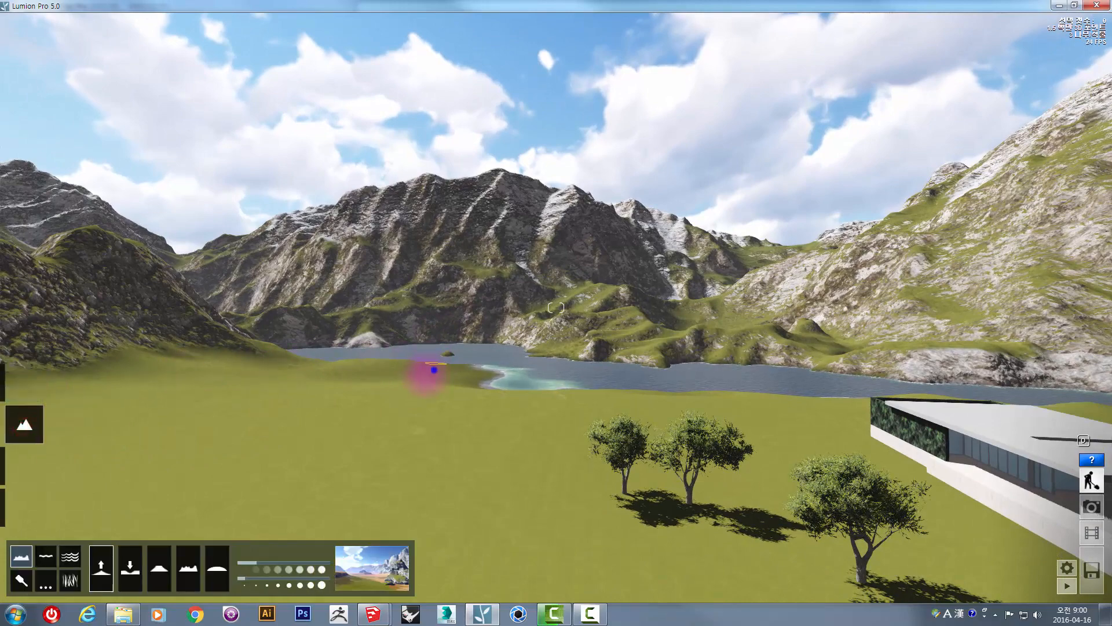
key("w")
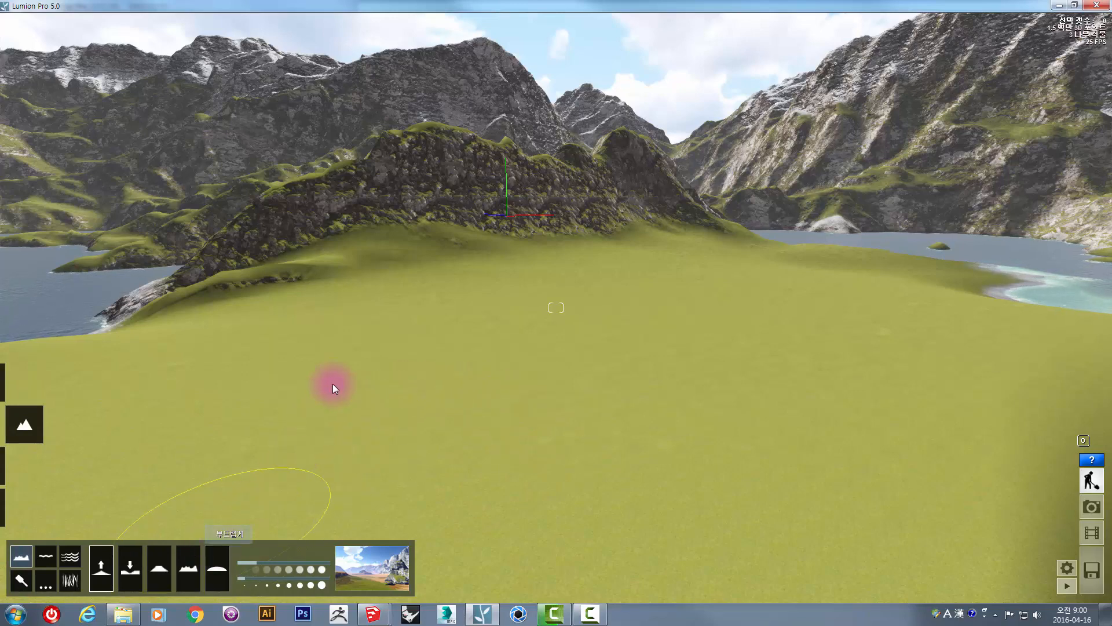
right_click_drag(355, 317, 355, 321)
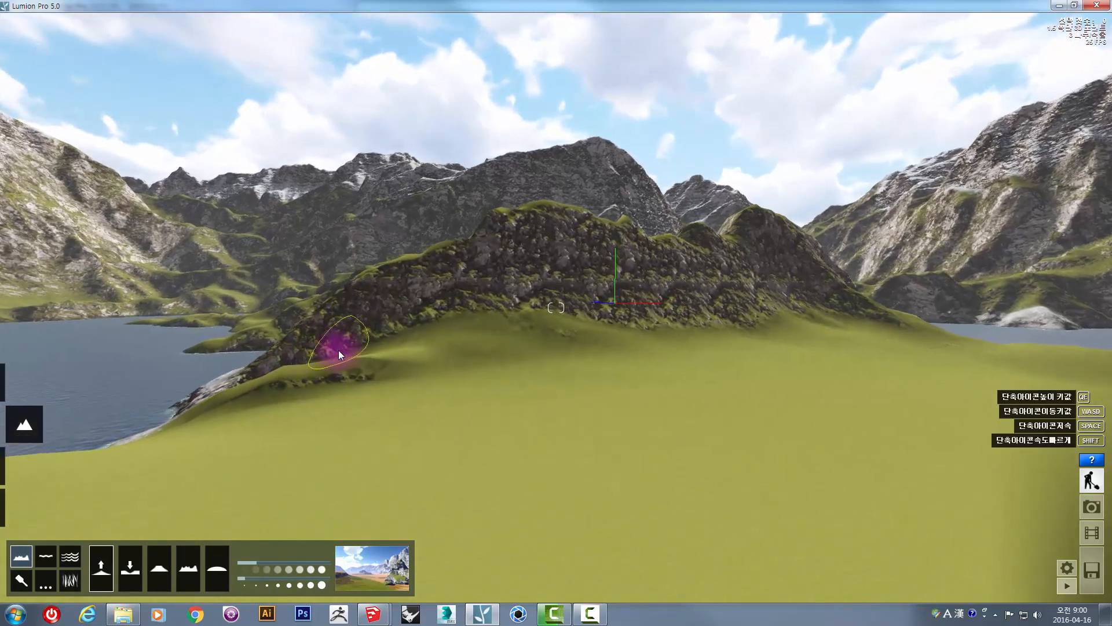
key("w")
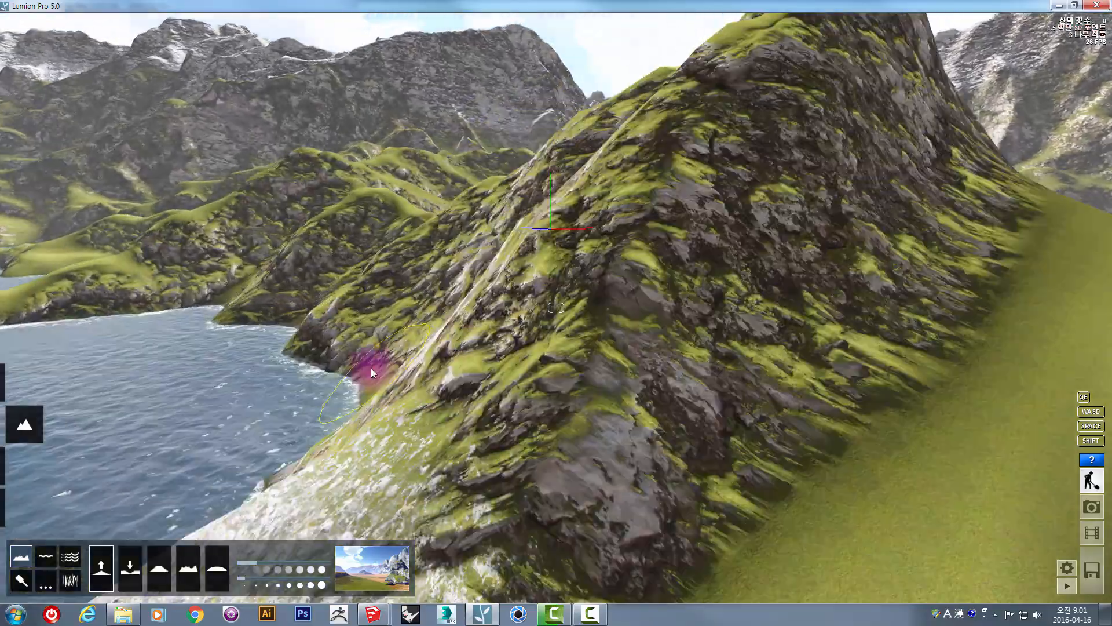
right_click_drag(425, 357, 454, 375)
key("s")
key("s")
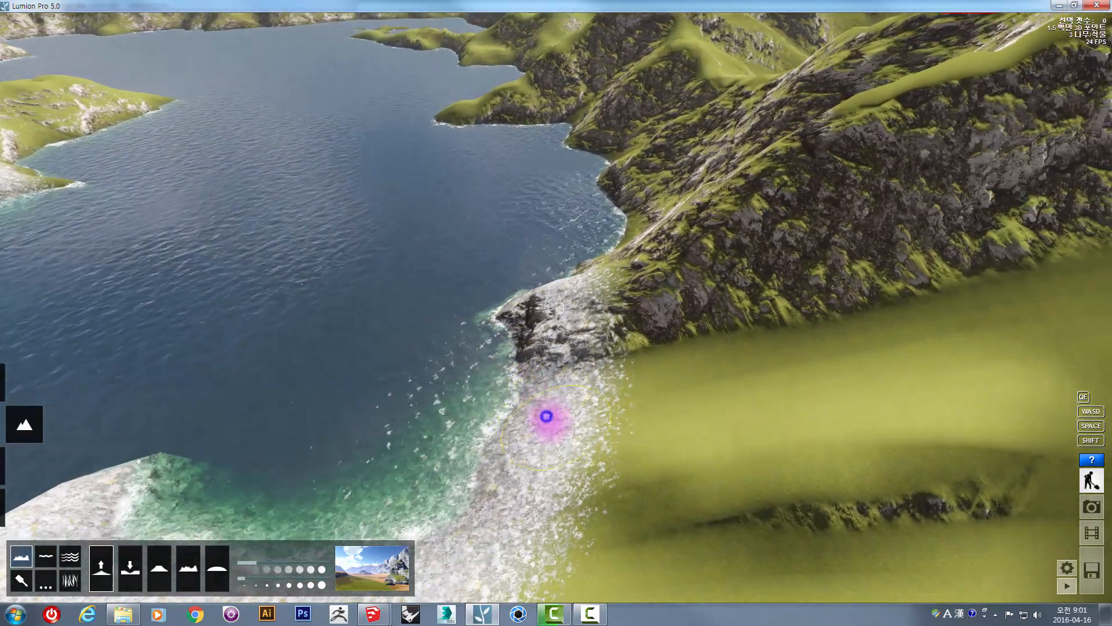
Raise the grassy terrain beside the rocky hill into a small mound near the shoreline
right_click_drag(546, 416, 547, 421)
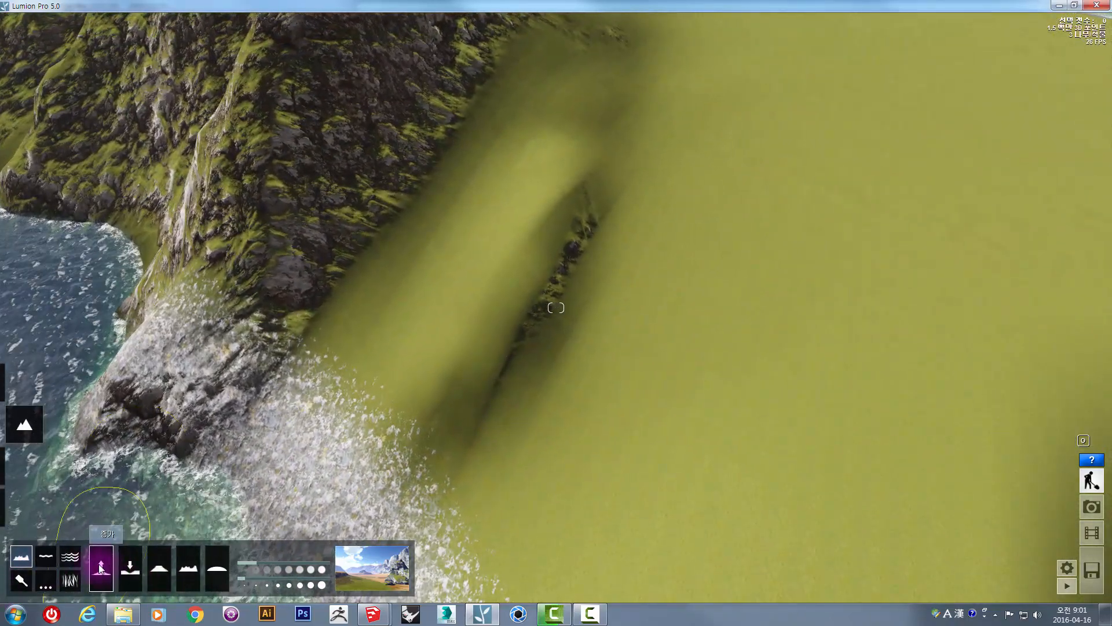
right_click_drag(607, 405, 599, 461)
mouse_move(600, 454)
left_mouse_down()
mouse_move(613, 426)
mouse_move(596, 415)
mouse_move(603, 358)
left_mouse_up()
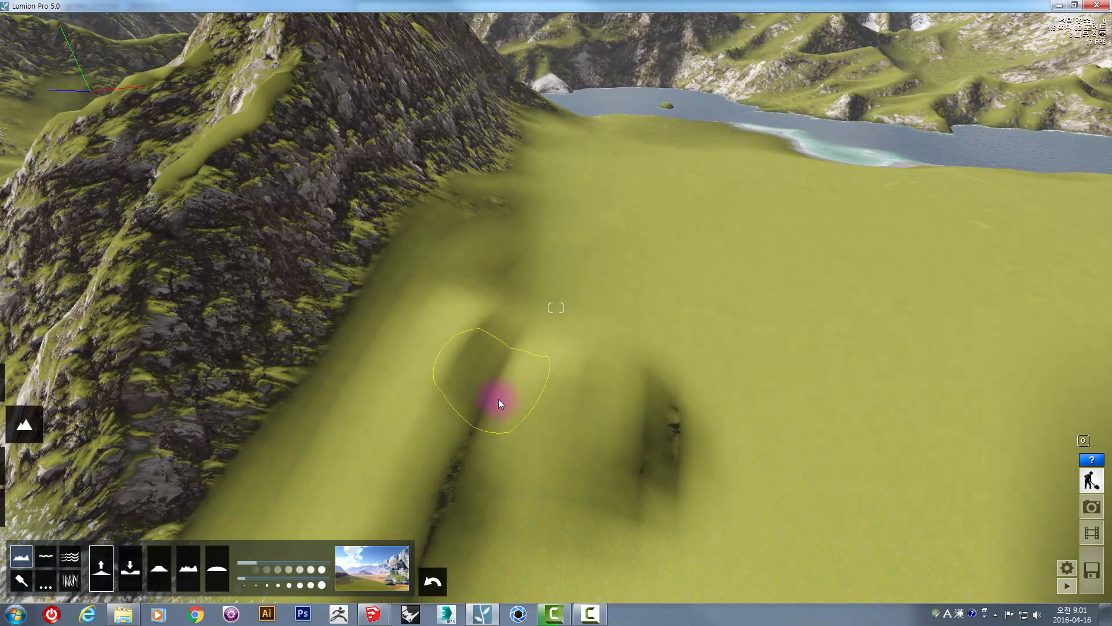
mouse_move(498, 399)
left_mouse_down()
mouse_move(561, 424)
mouse_move(565, 377)
mouse_move(464, 331)
mouse_move(535, 391)
left_mouse_up()
right_click_drag(599, 425, 575, 437)
left_click_drag(569, 439, 553, 446)
key("e")
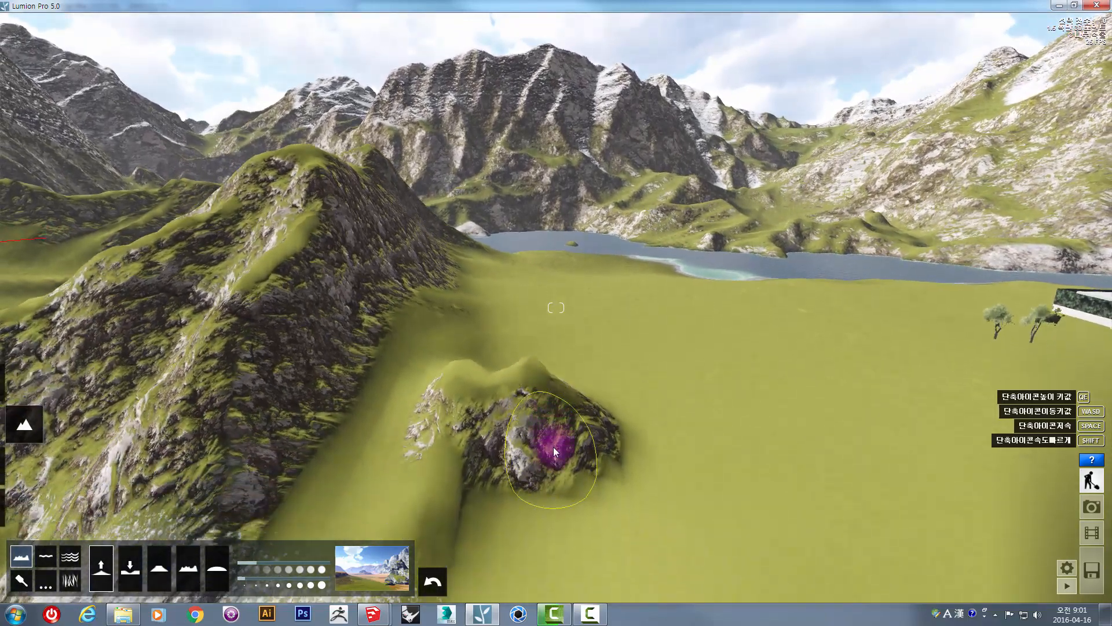
Raise the new mound higher with further strokes across its front and upper slope to form a rocky peak
key("s")
right_click_drag(534, 414, 502, 456)
key("w")
right_click_drag(461, 492, 473, 486)
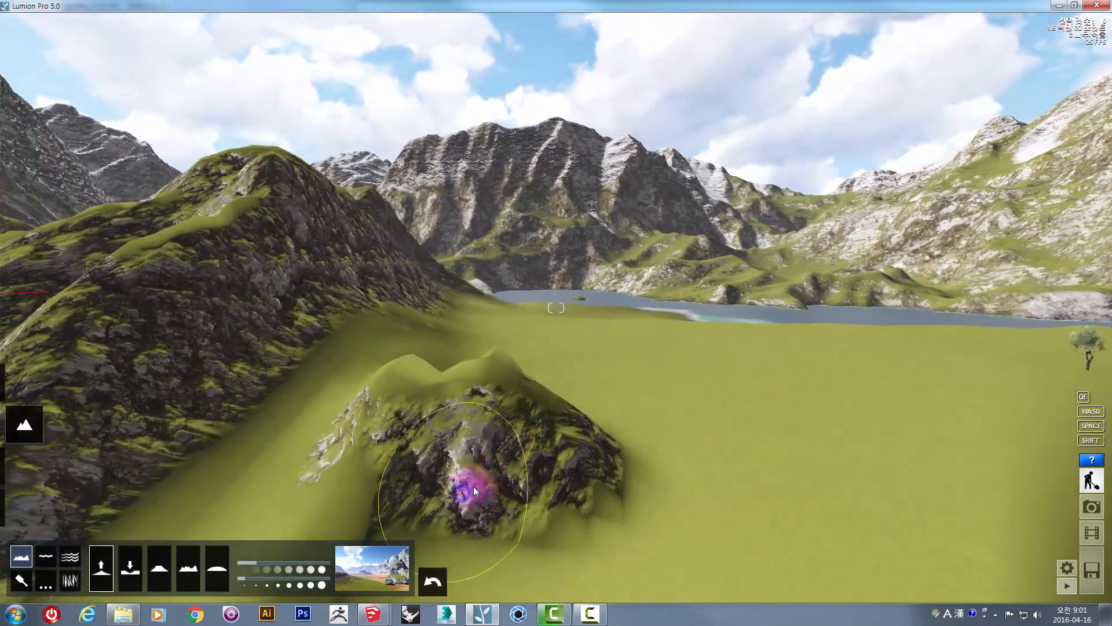
mouse_move(421, 446)
left_mouse_down()
mouse_move(374, 401)
mouse_move(439, 380)
mouse_move(506, 423)
left_mouse_up()
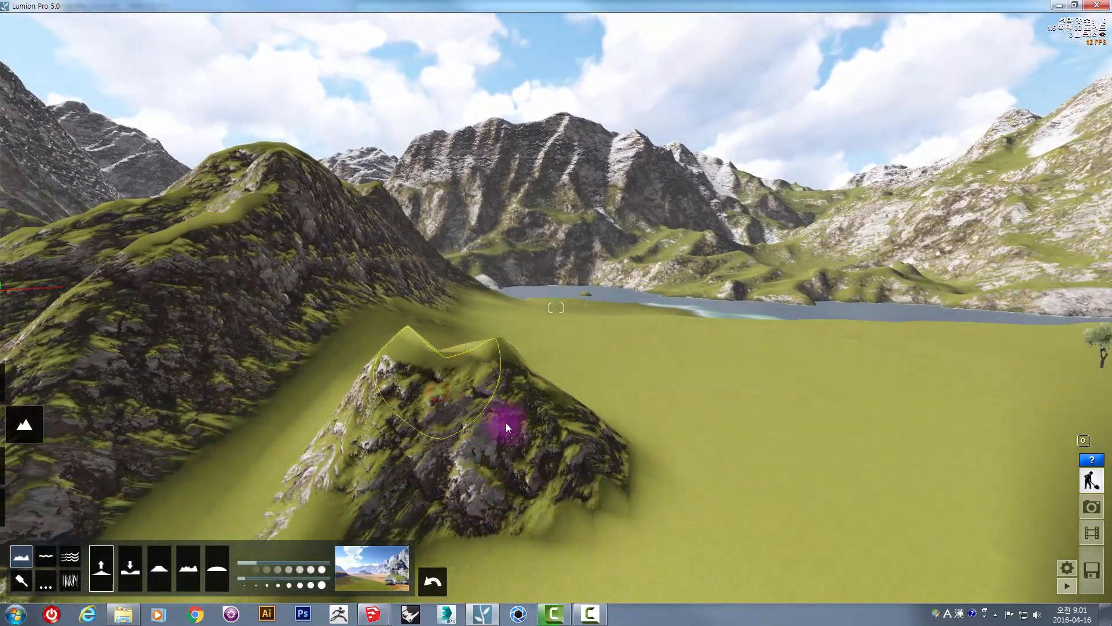
Lower the terrain from the mound's top down its front slope, digging a hollow below water level at its foot
right_click_drag(573, 454, 579, 451)
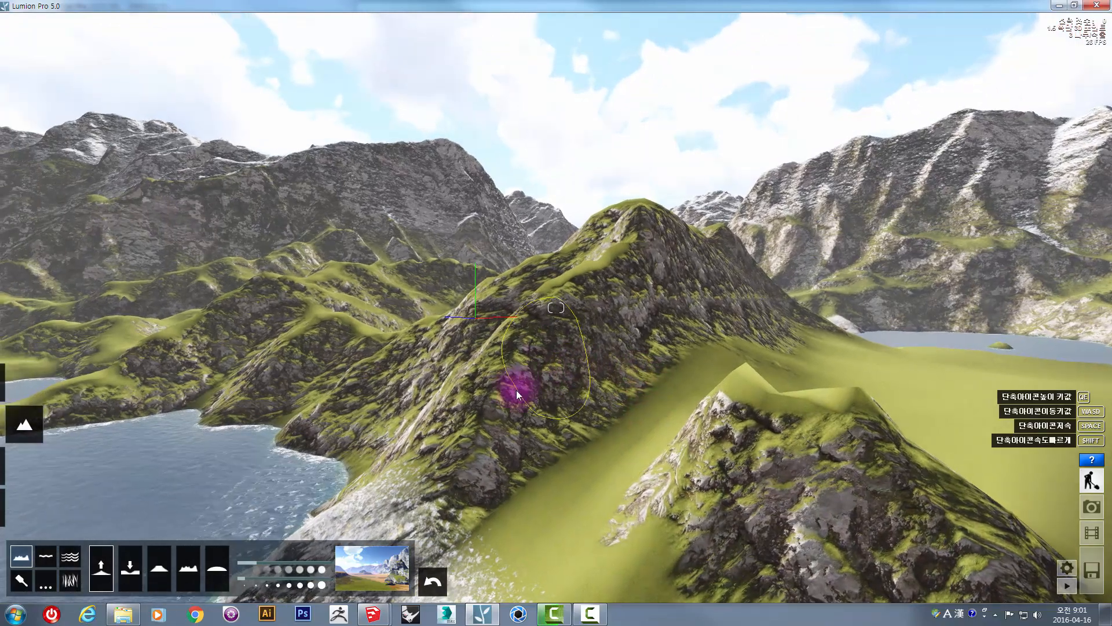
right_click_drag(673, 457, 672, 459)
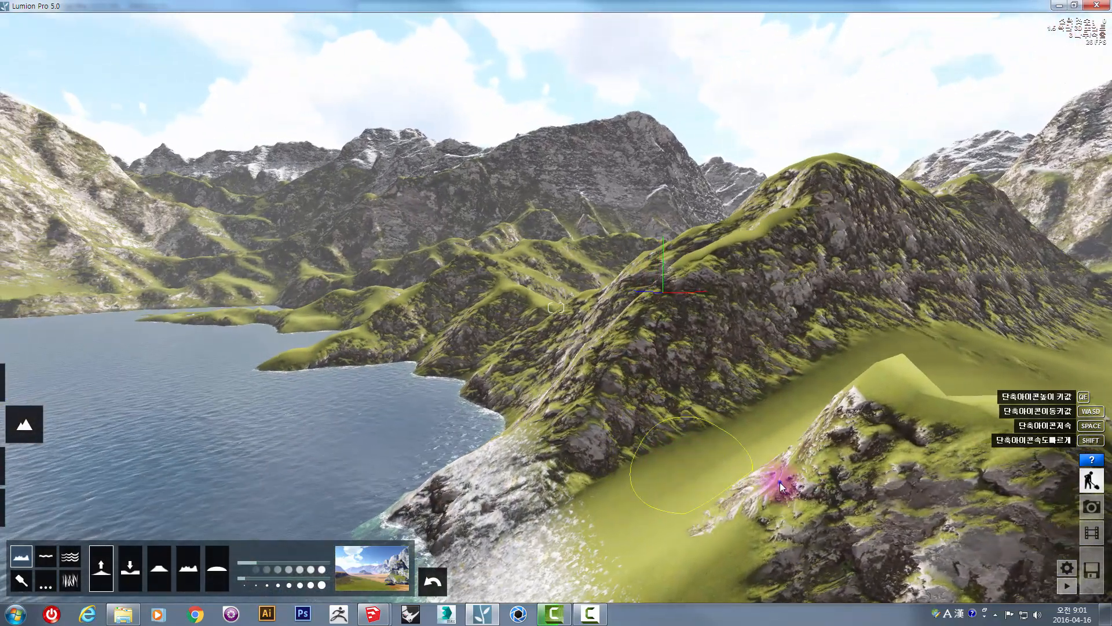
right_click_drag(780, 481, 783, 488)
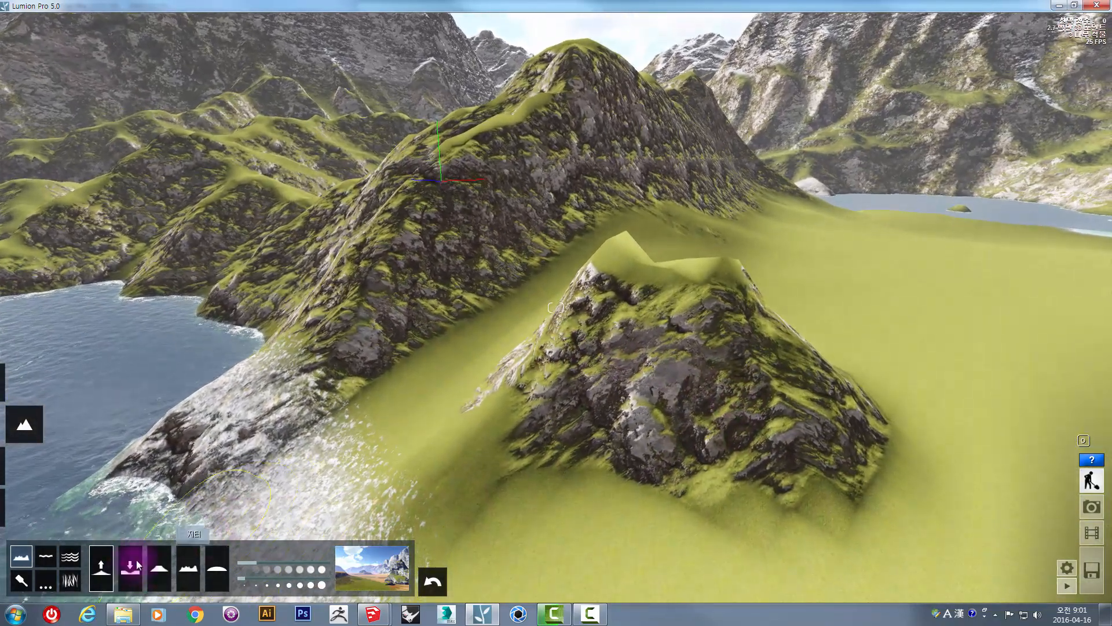
mouse_move(683, 273)
left_mouse_down()
mouse_move(694, 286)
mouse_move(678, 306)
mouse_move(567, 315)
mouse_move(540, 365)
mouse_move(575, 503)
mouse_move(604, 534)
mouse_move(668, 537)
mouse_move(697, 489)
mouse_move(665, 453)
mouse_move(530, 433)
mouse_move(636, 438)
mouse_move(651, 456)
left_mouse_up()
mouse_move(650, 456)
right_mouse_down()
mouse_move(684, 421)
mouse_move(731, 418)
right_mouse_up()
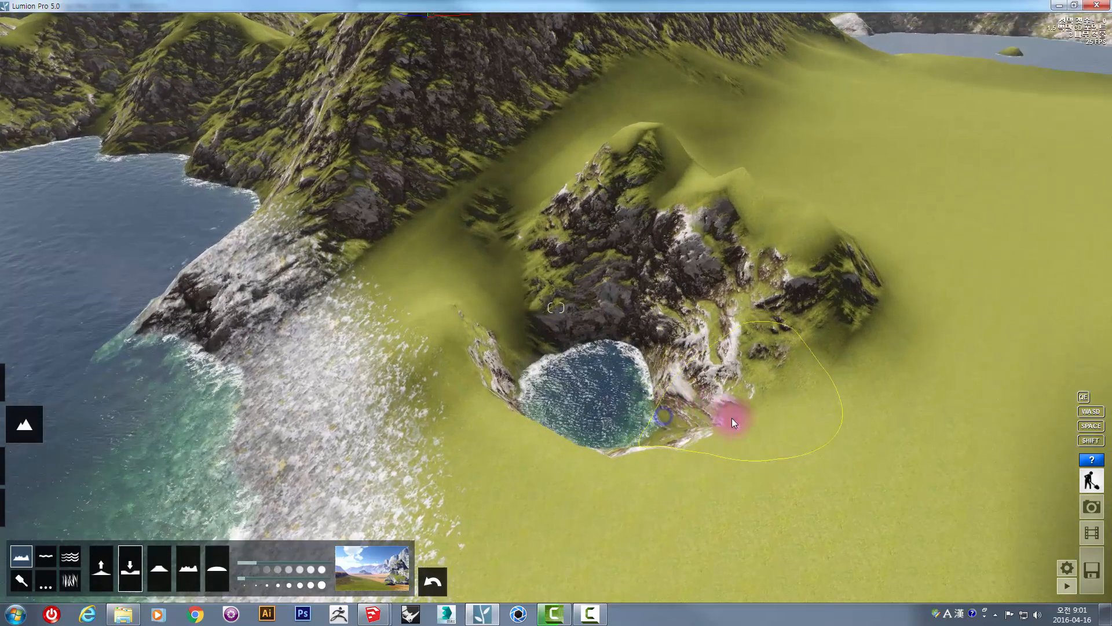
Widen the water-filled hollow and lower the ground towards the shore, cutting a channel that joins it to the lake
mouse_move(659, 388)
left_mouse_down()
mouse_move(680, 340)
mouse_move(733, 342)
mouse_move(791, 367)
mouse_move(817, 347)
mouse_move(770, 298)
mouse_move(559, 217)
mouse_move(405, 299)
mouse_move(407, 386)
mouse_move(453, 454)
mouse_move(324, 443)
mouse_move(442, 397)
mouse_move(521, 392)
left_mouse_up()
right_click_drag(521, 392, 606, 352)
mouse_move(606, 353)
left_mouse_down()
mouse_move(476, 349)
mouse_move(298, 322)
mouse_move(331, 307)
left_mouse_up()
key("a")
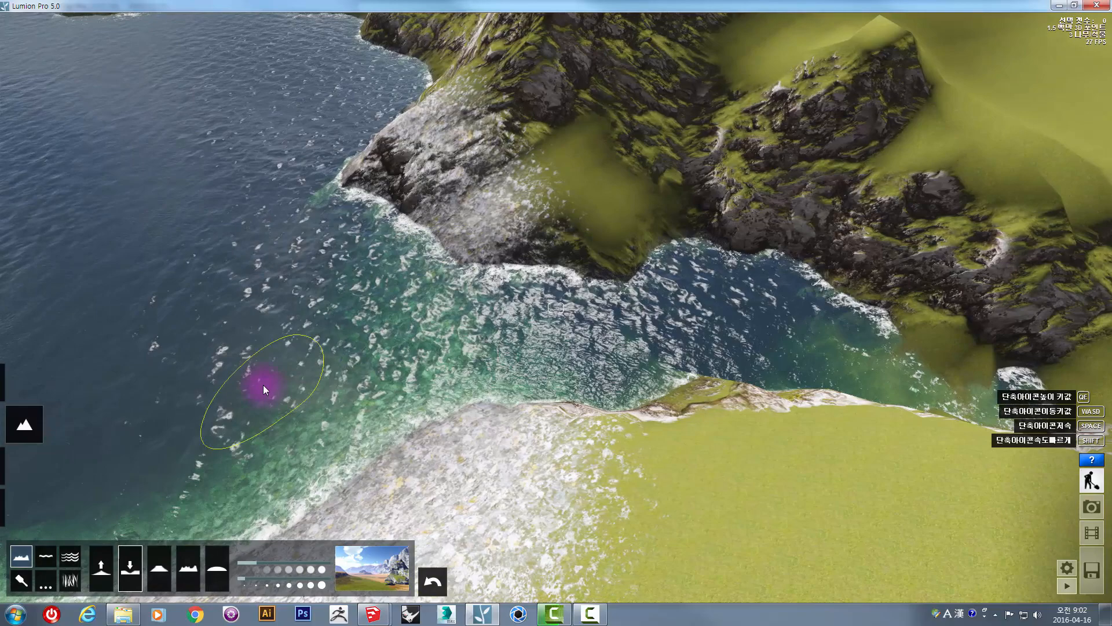
Flatten the rocky mound beside the hill with a larger, stronger brush, filling the hollow and channel at its foot
left_click(159, 568)
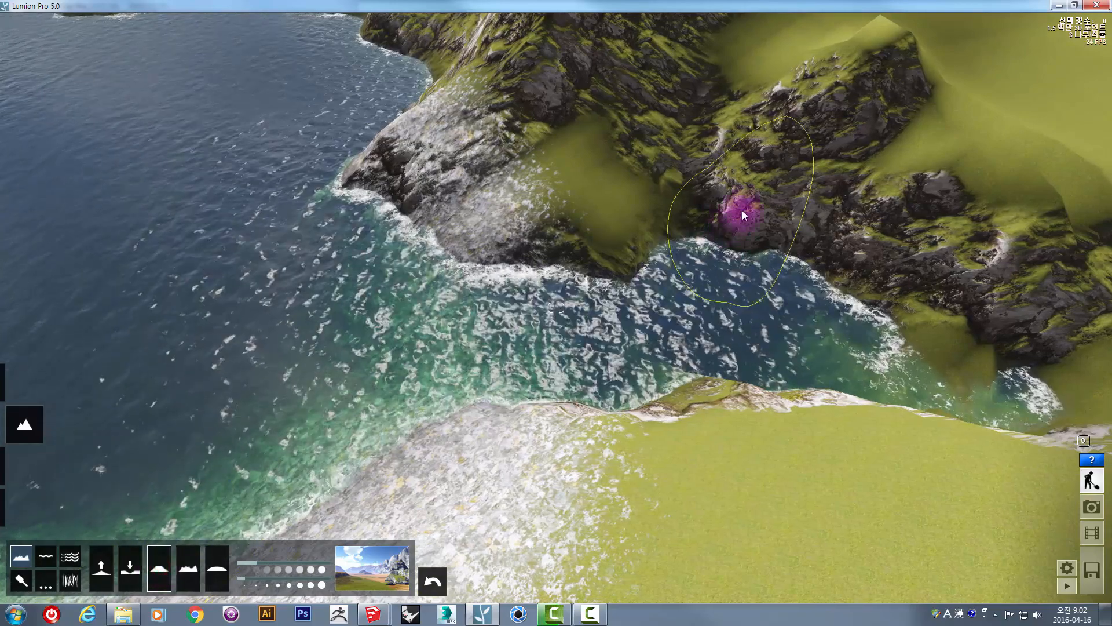
mouse_move(744, 213)
right_mouse_down()
mouse_move(751, 203)
mouse_move(695, 208)
right_mouse_up()
mouse_move(694, 207)
left_mouse_down()
mouse_move(682, 186)
mouse_move(832, 260)
mouse_move(654, 228)
mouse_move(735, 214)
mouse_move(744, 228)
left_mouse_up()
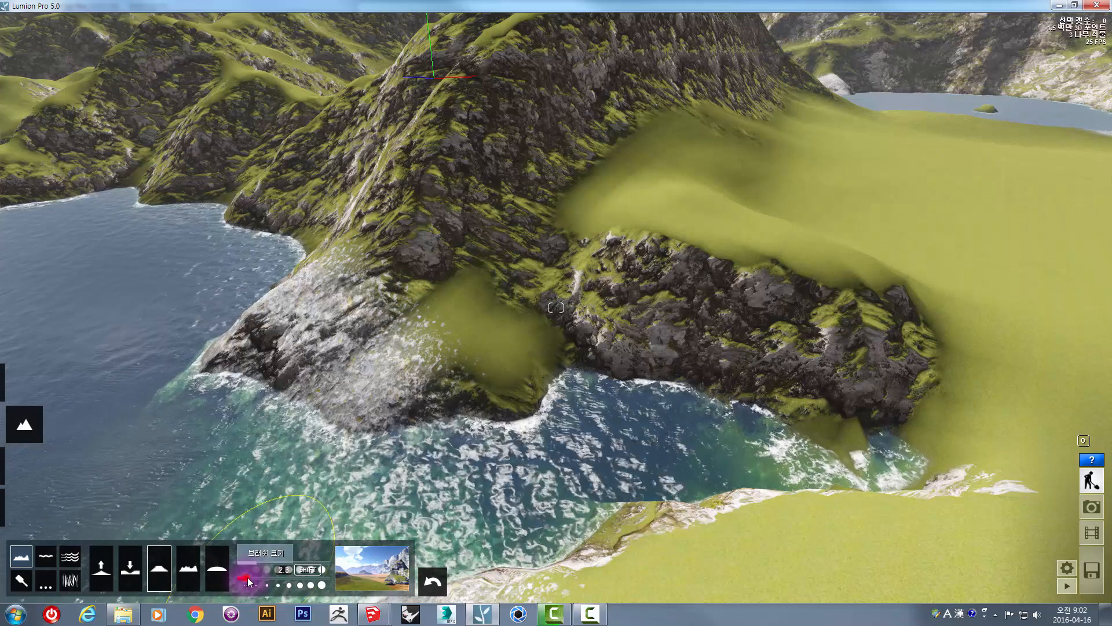
left_click_drag(245, 579, 277, 579)
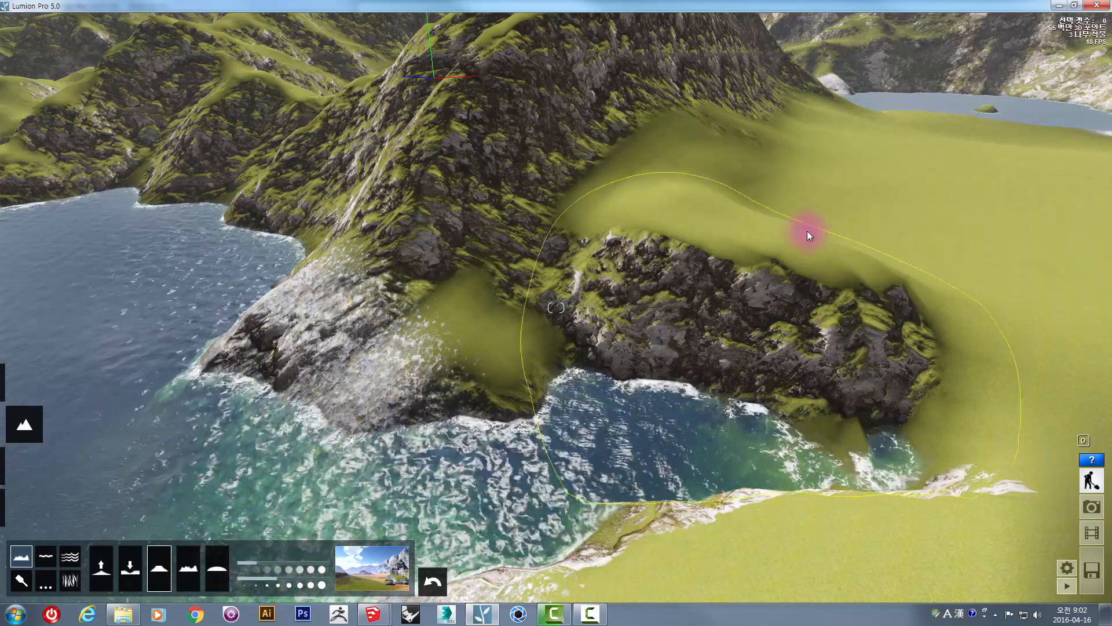
mouse_move(813, 214)
left_mouse_down()
mouse_move(754, 258)
mouse_move(756, 238)
left_mouse_up()
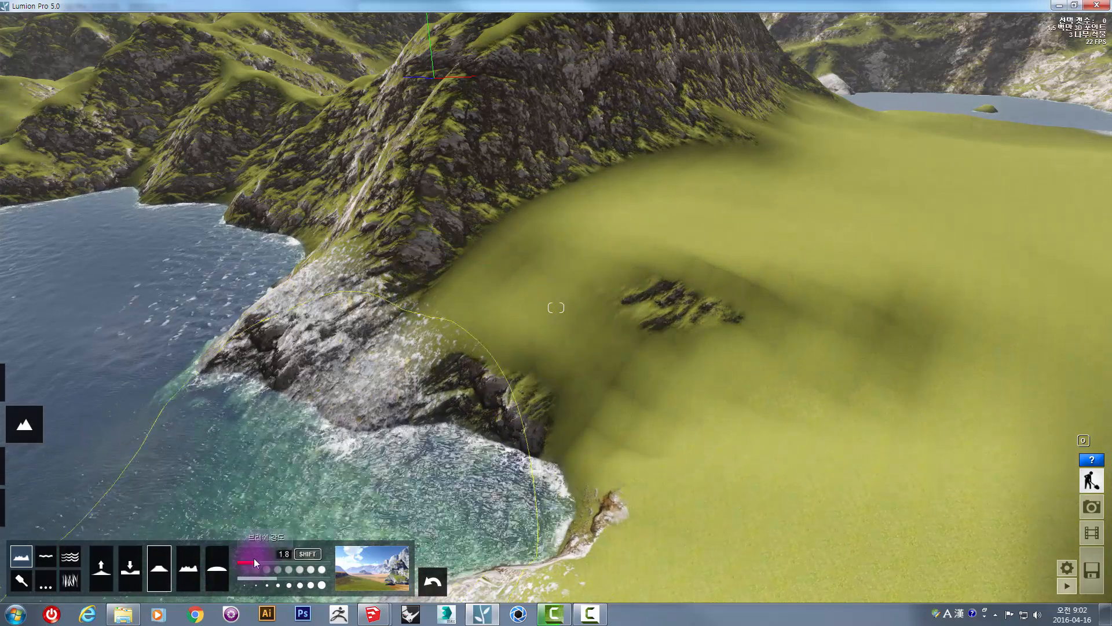
left_click_drag(255, 563, 284, 566)
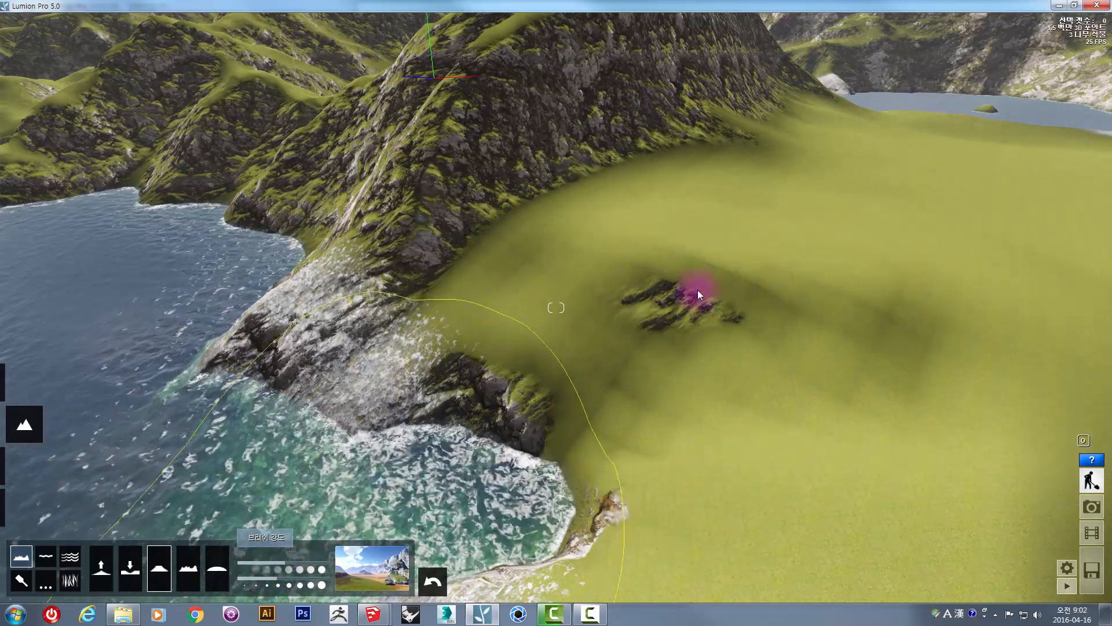
left_click_drag(735, 268, 735, 272)
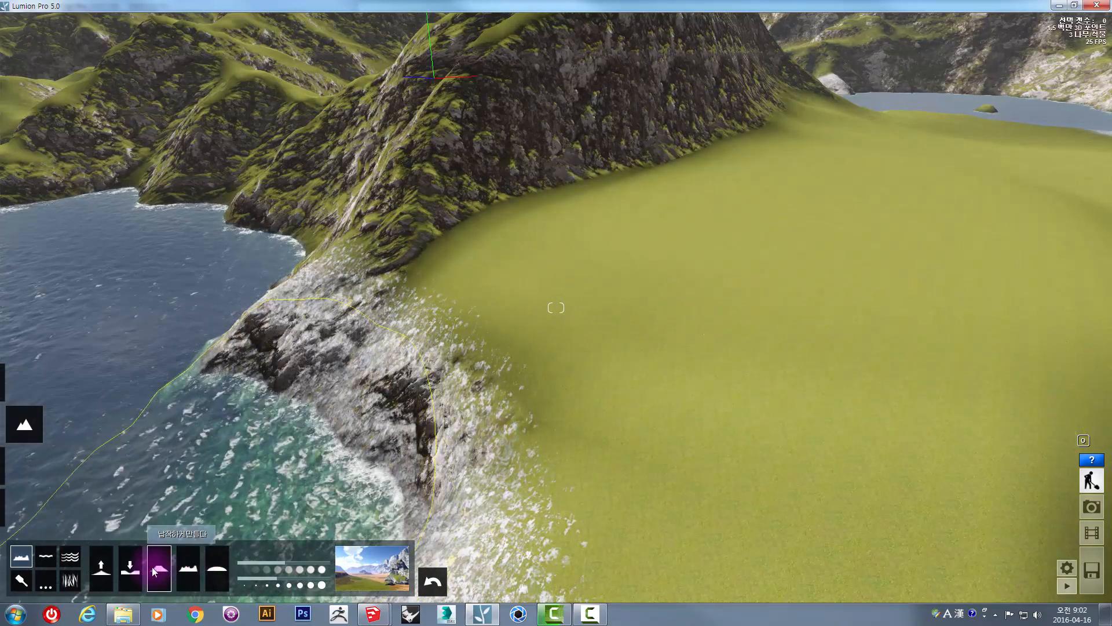
Lower the flattened ground beside the hill into a wide bay, and raise part of it above water with a weaker brush
left_click(130, 568)
mouse_move(695, 301)
left_mouse_down()
mouse_move(614, 309)
mouse_move(608, 360)
mouse_move(888, 141)
mouse_move(680, 305)
mouse_move(717, 325)
left_mouse_up()
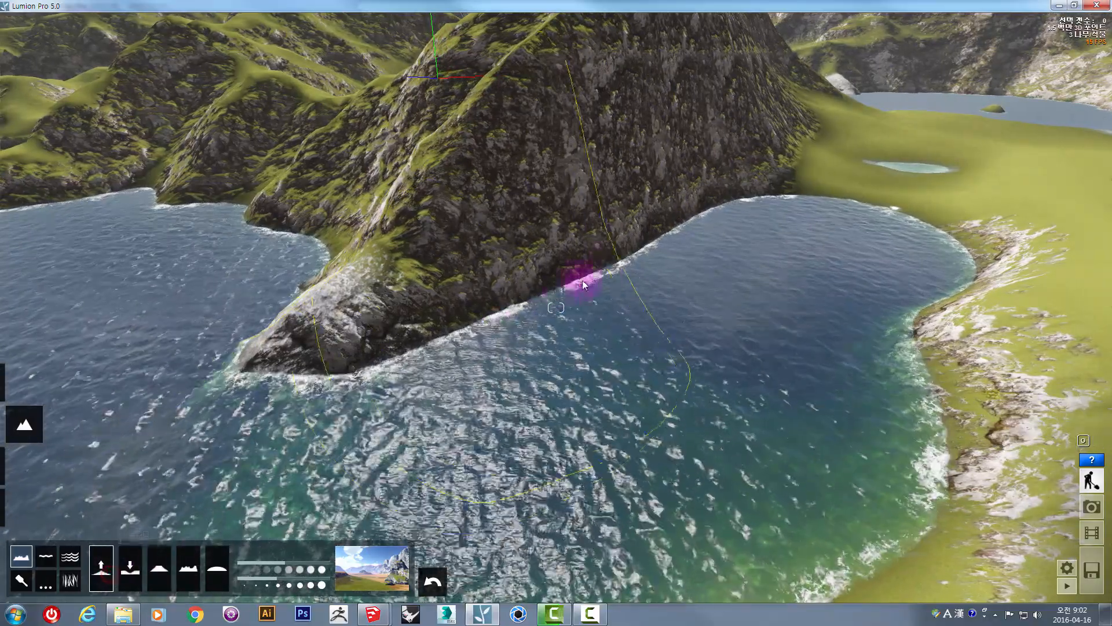
left_click_drag(300, 556, 262, 561)
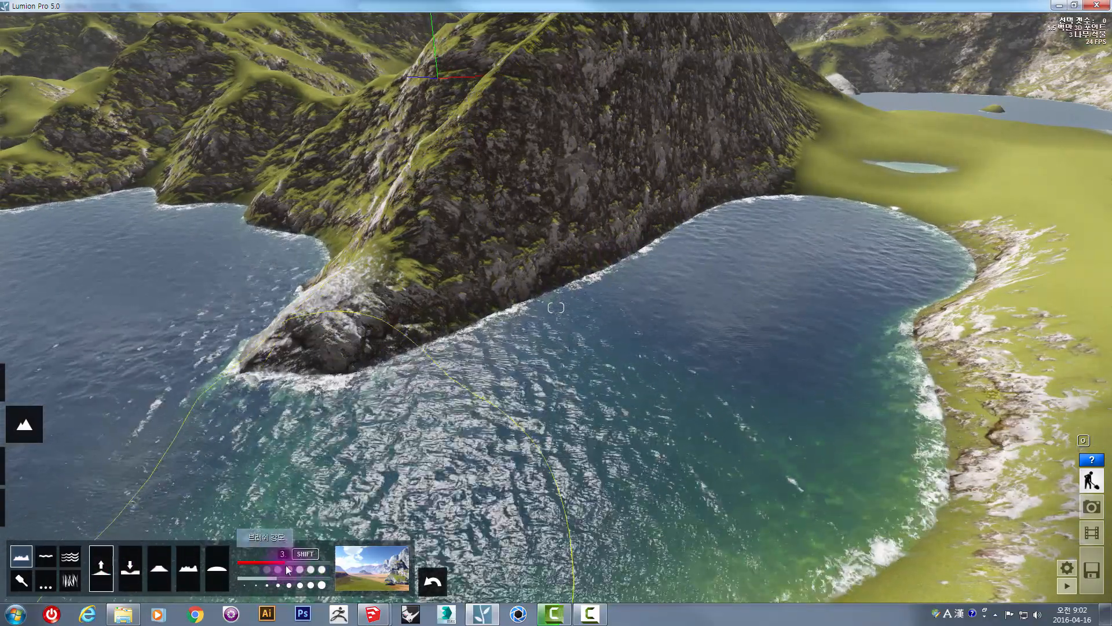
mouse_move(576, 346)
left_mouse_down()
mouse_move(630, 283)
mouse_move(633, 355)
mouse_move(690, 350)
mouse_move(720, 265)
mouse_move(785, 226)
mouse_move(784, 199)
mouse_move(704, 224)
mouse_move(593, 293)
mouse_move(655, 254)
mouse_move(650, 198)
left_mouse_up()
key("s")
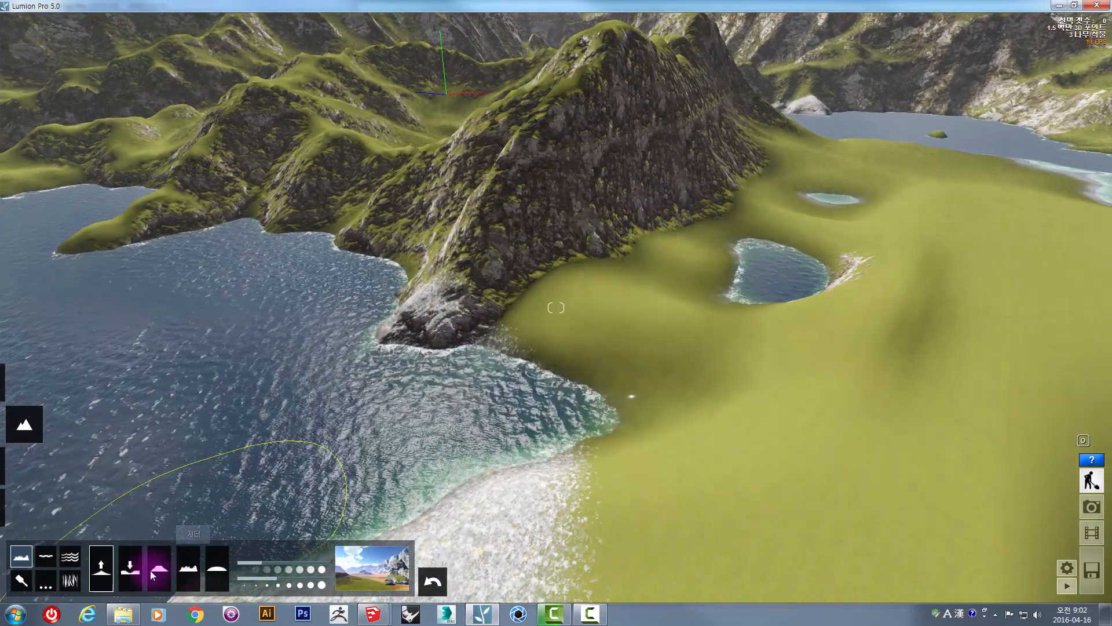
Flatten the uneven land beside the hill with increasing brush strength, filling both ponds and evening out the shoreline
left_click(158, 568)
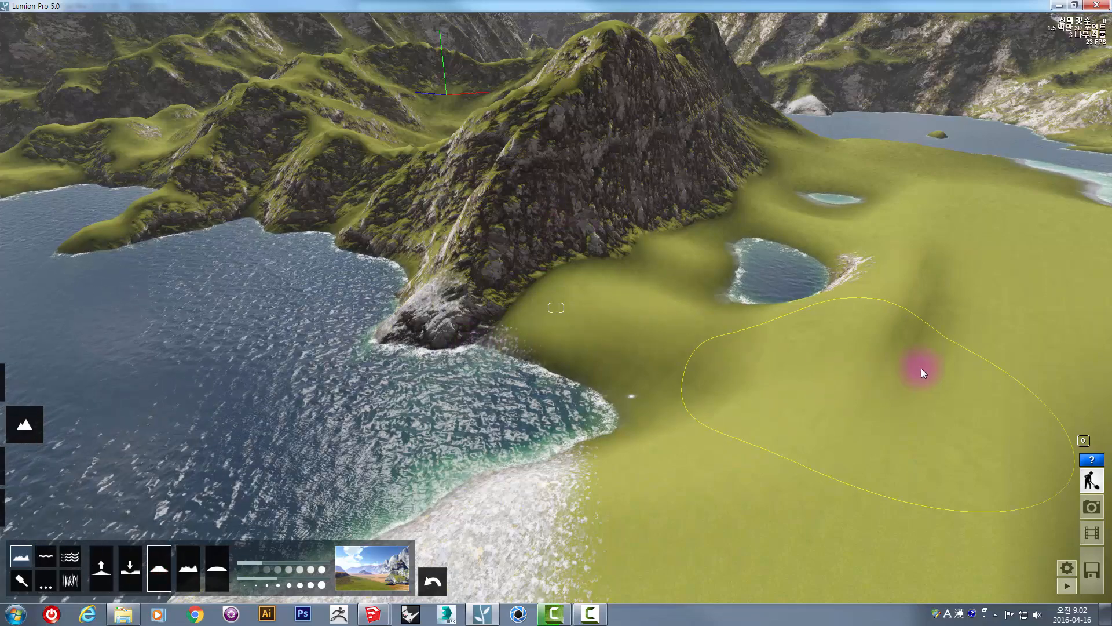
mouse_move(930, 374)
left_mouse_down()
mouse_move(841, 304)
mouse_move(825, 236)
left_mouse_up()
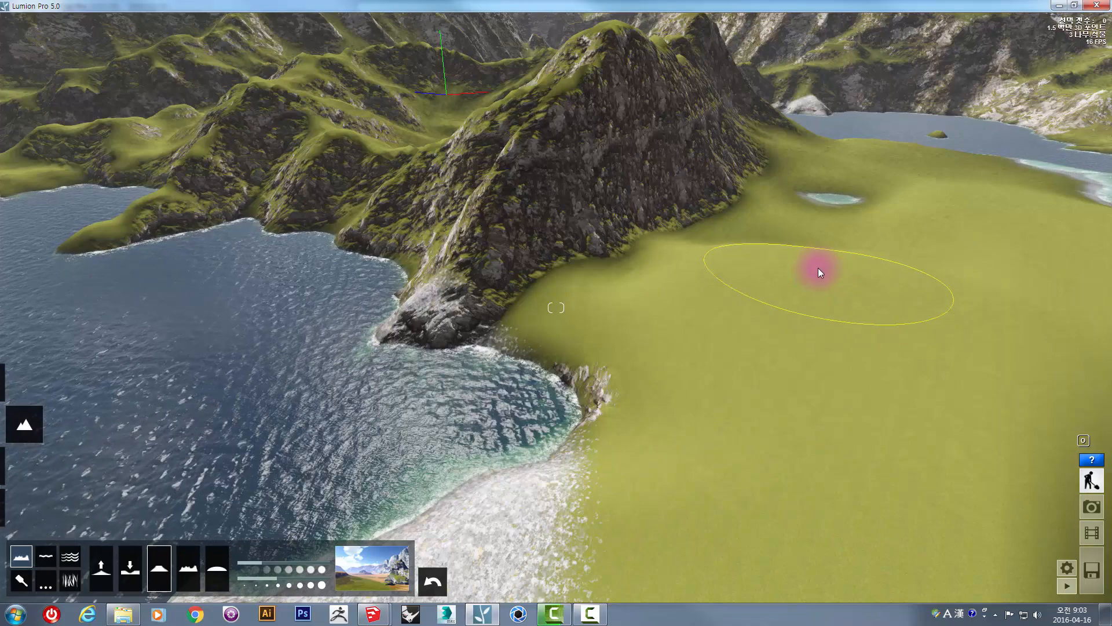
left_click_drag(266, 562, 286, 562)
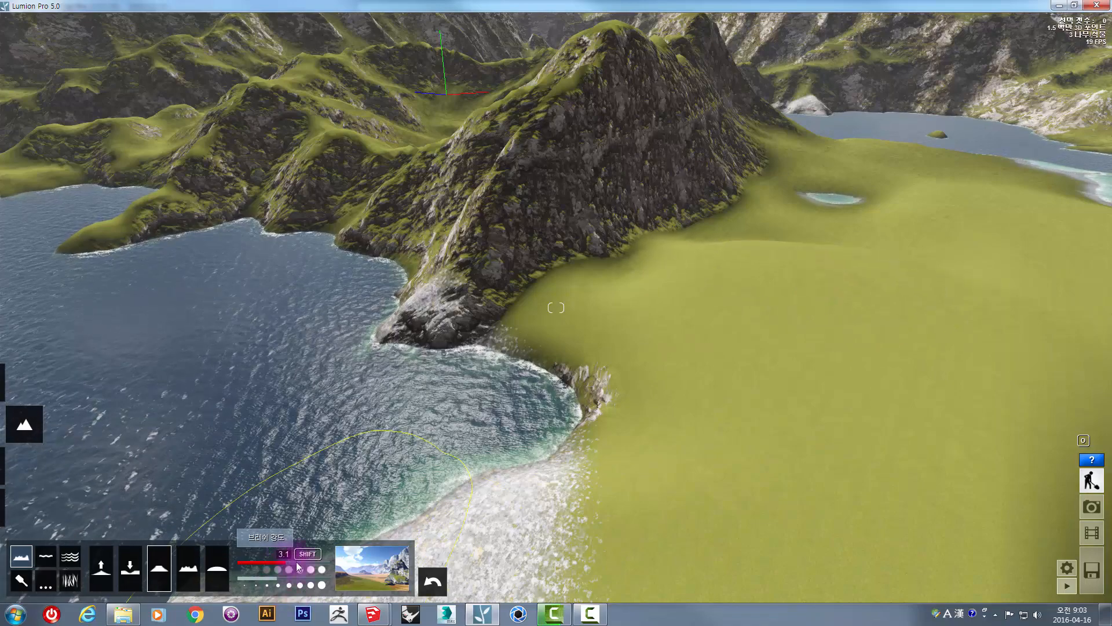
mouse_move(886, 419)
left_mouse_down()
mouse_move(845, 290)
mouse_move(845, 220)
mouse_move(864, 176)
mouse_move(826, 357)
mouse_move(794, 419)
mouse_move(552, 405)
mouse_move(289, 470)
left_mouse_up()
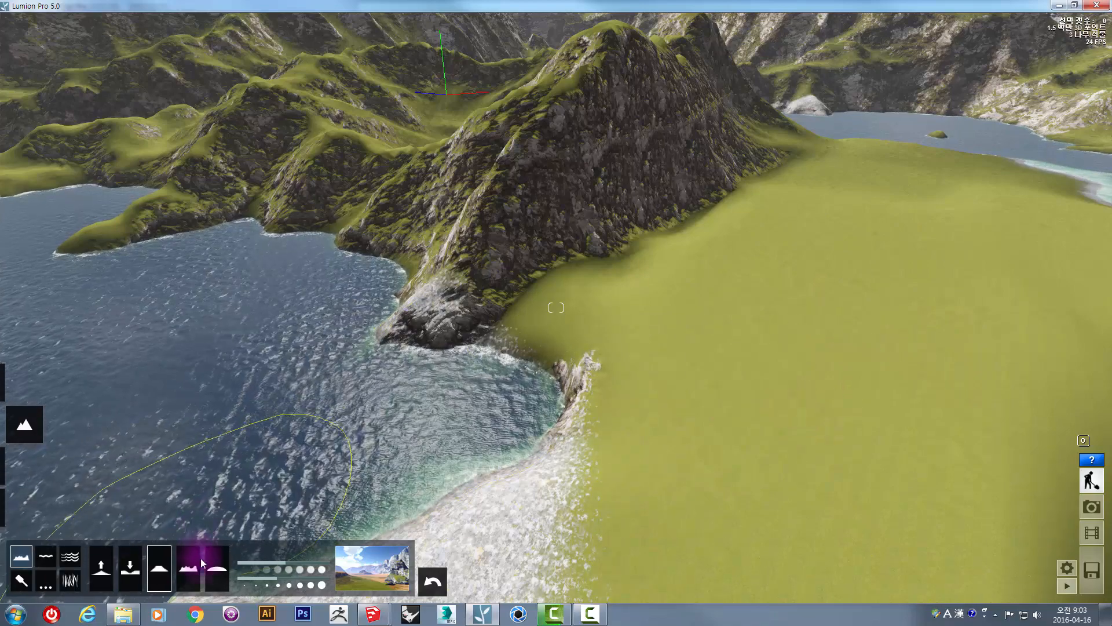
mouse_move(773, 347)
left_mouse_down()
mouse_move(807, 301)
mouse_move(737, 352)
mouse_move(531, 461)
mouse_move(712, 402)
mouse_move(720, 293)
left_mouse_up()
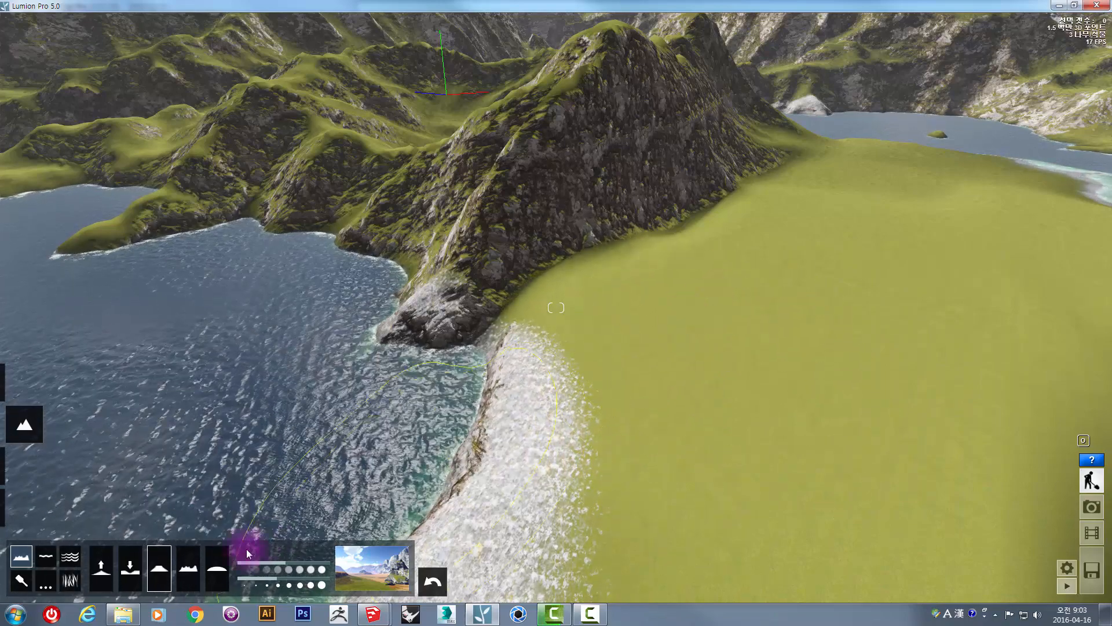
Roughen the flat land beside the hill with the jitter brush to form jagged, rocky bumps
left_click(189, 568)
mouse_move(891, 308)
left_mouse_down()
mouse_move(843, 283)
mouse_move(705, 326)
mouse_move(611, 386)
mouse_move(692, 241)
mouse_move(854, 156)
mouse_move(902, 186)
mouse_move(888, 249)
mouse_move(716, 383)
left_mouse_up()
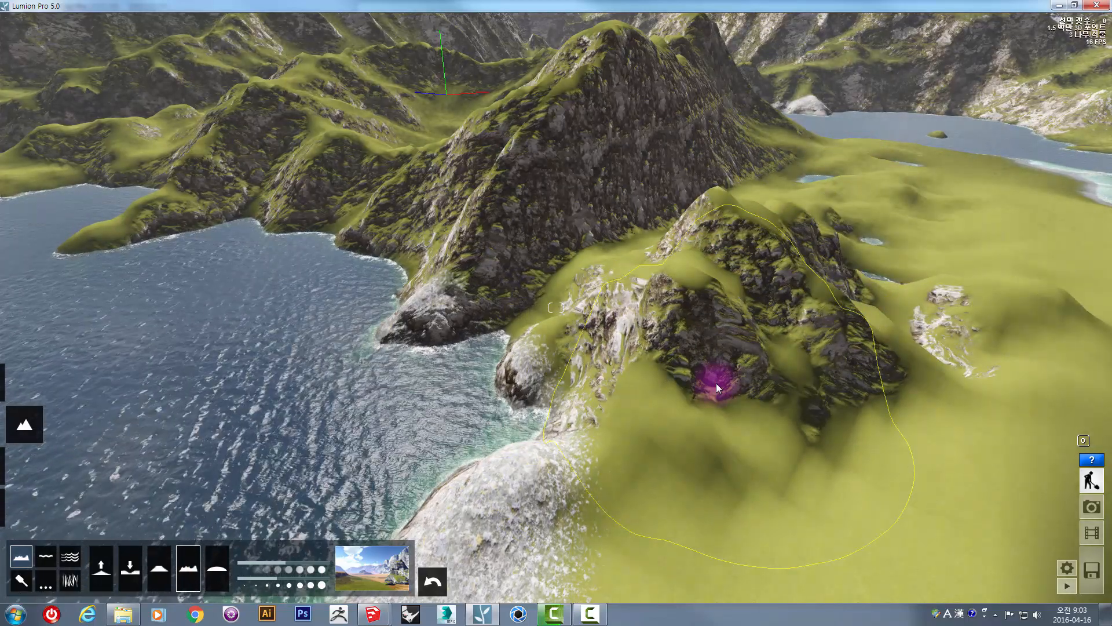
key("s")
right_click_drag(716, 383, 458, 446)
Smooth the jagged bumps into soft, rounded hills with the smooth brush, and adjust the brush size
left_click(216, 569)
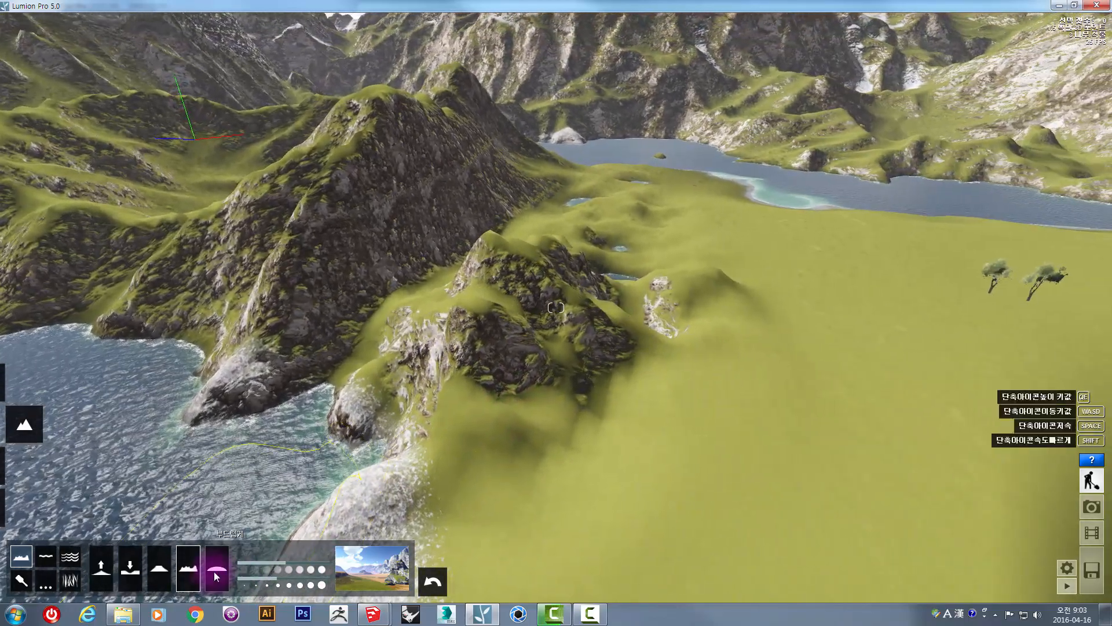
mouse_move(576, 389)
left_mouse_down()
mouse_move(560, 346)
mouse_move(509, 356)
mouse_move(617, 299)
mouse_move(639, 244)
mouse_move(634, 195)
mouse_move(599, 195)
mouse_move(555, 255)
left_mouse_up()
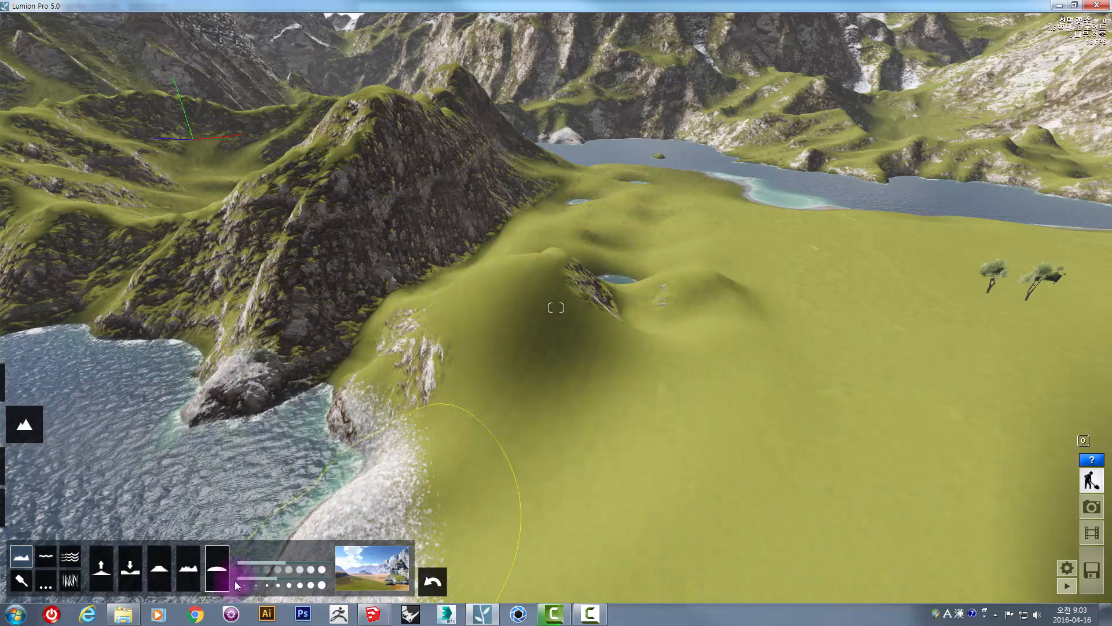
mouse_move(699, 349)
left_mouse_down()
mouse_move(618, 238)
mouse_move(656, 204)
mouse_move(468, 315)
left_mouse_up()
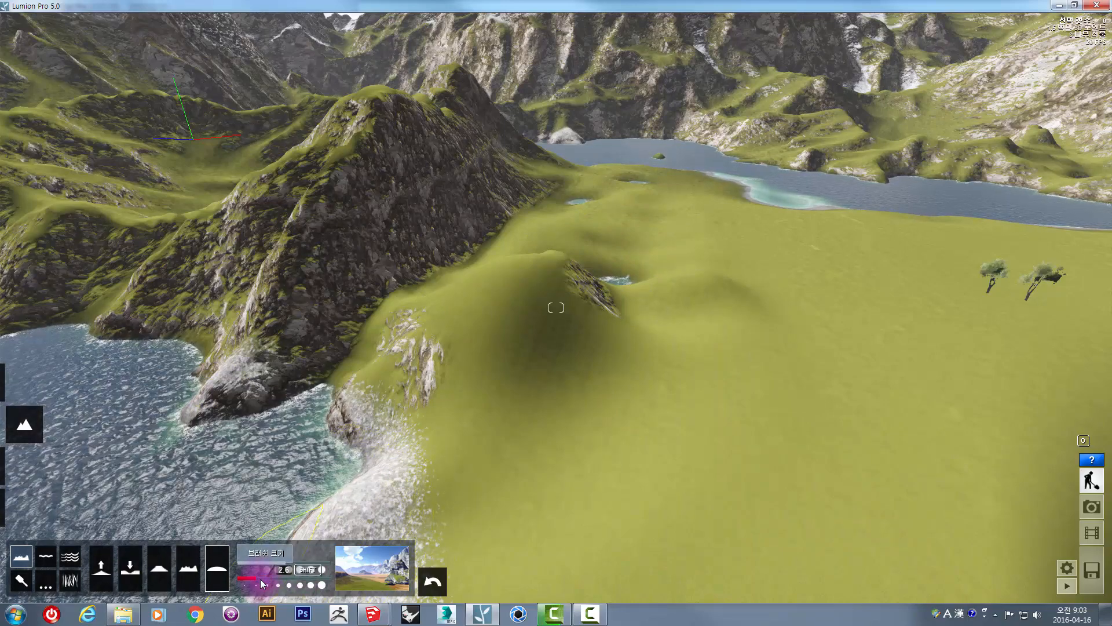
left_click_drag(262, 582, 316, 564)
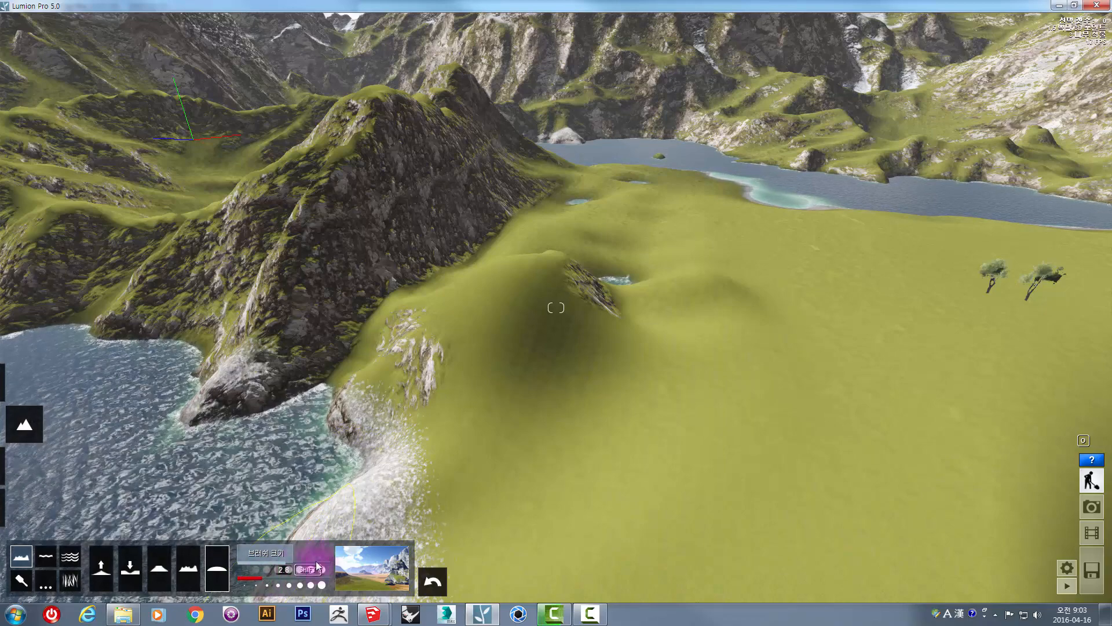
Change the landscape preset to sandy desert ground with grey rock cliffs
left_click(370, 565)
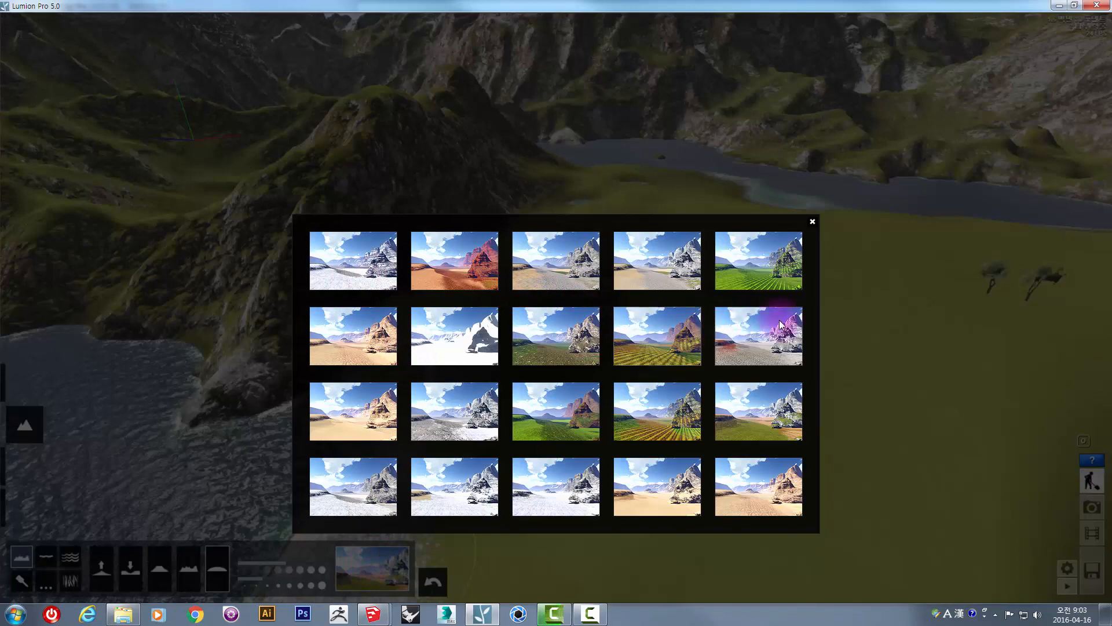
left_click(747, 428)
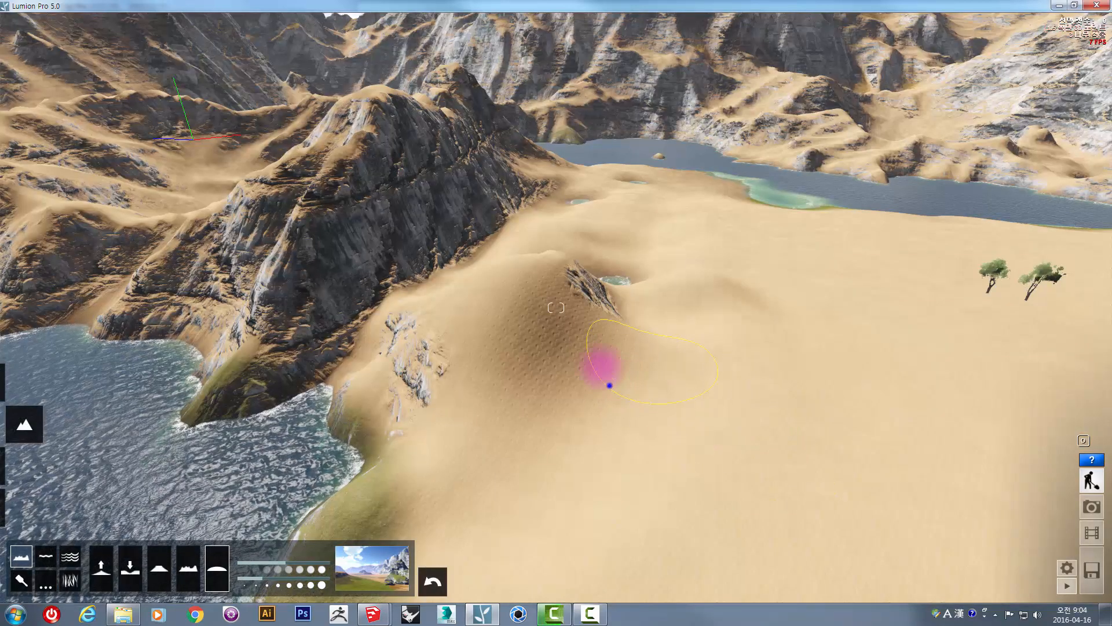
right_click_drag(601, 366, 603, 376)
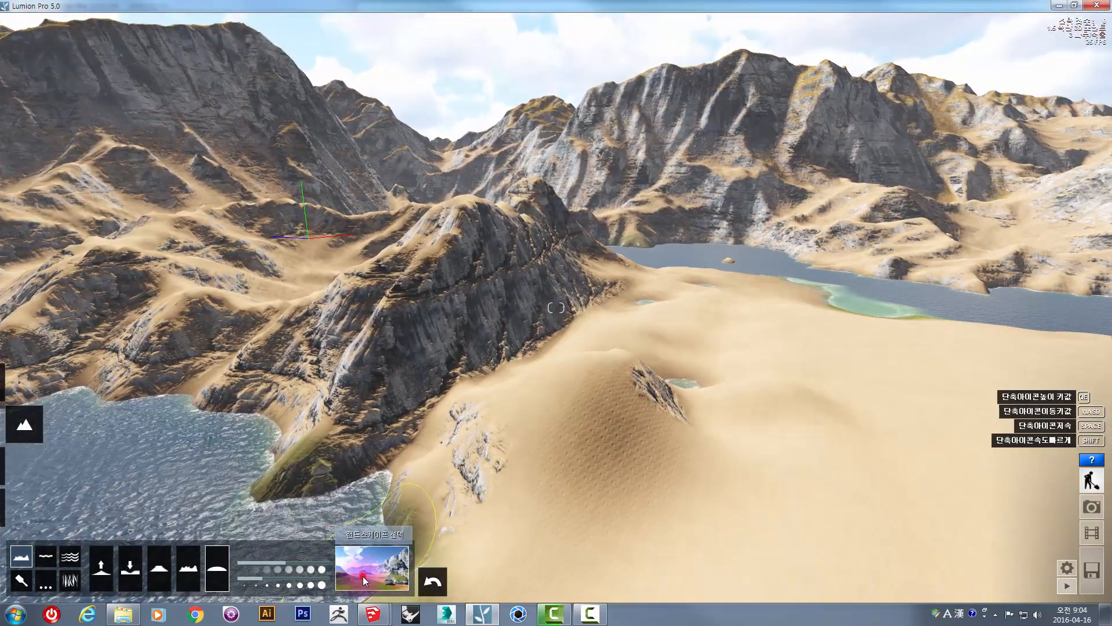
Change the landscape preset to soft green grass with brown rocky slopes
left_click(363, 575)
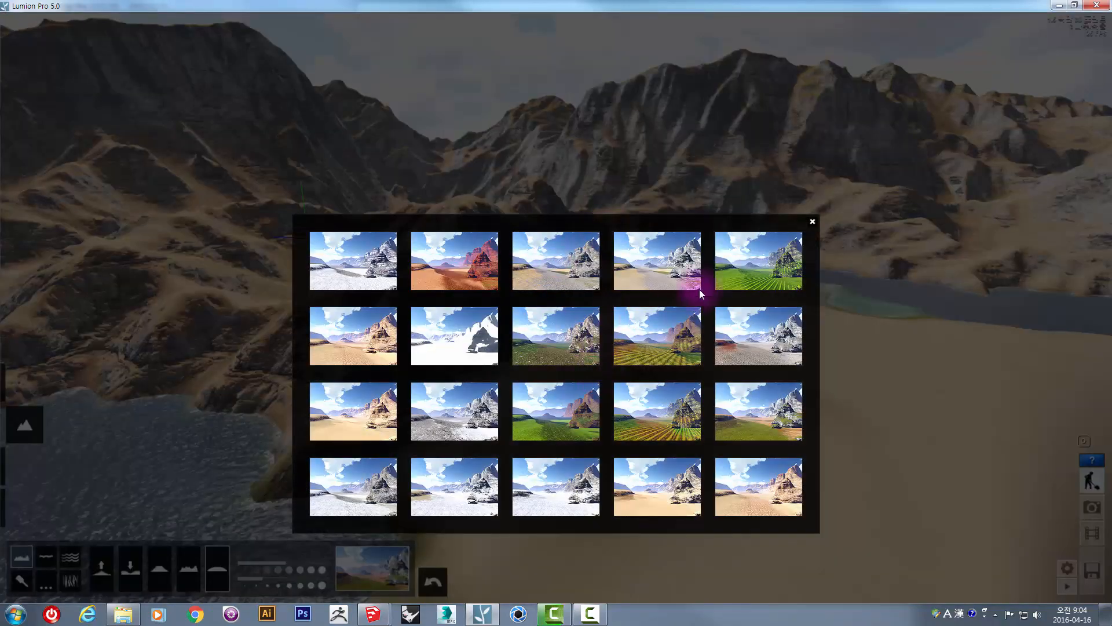
left_click(573, 348)
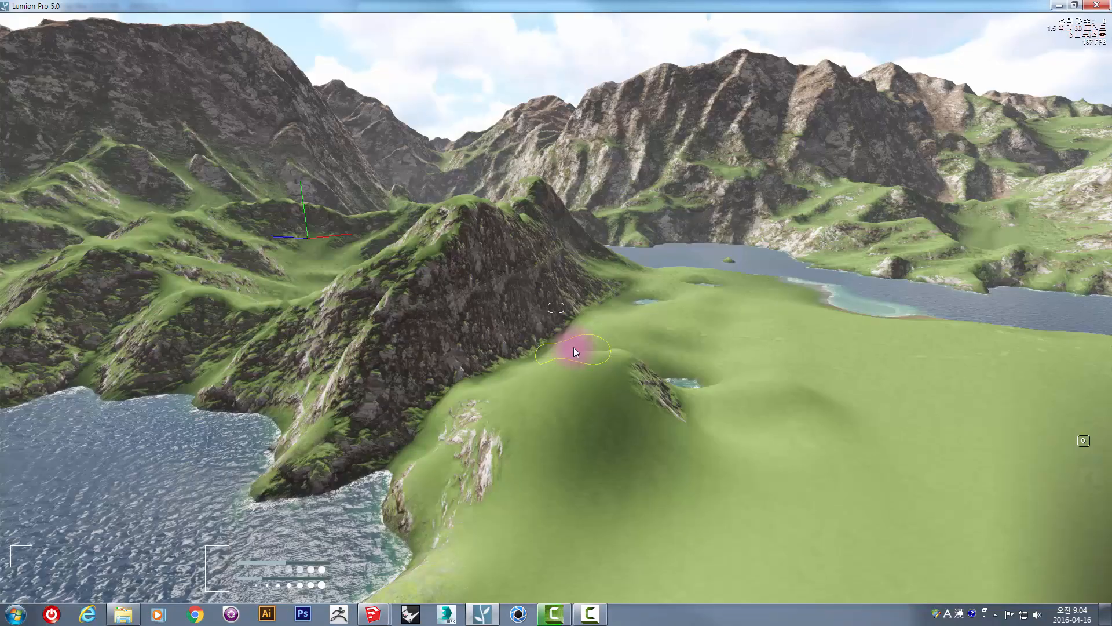
right_click_drag(591, 367, 613, 425)
scroll(613, 422, "up", 3)
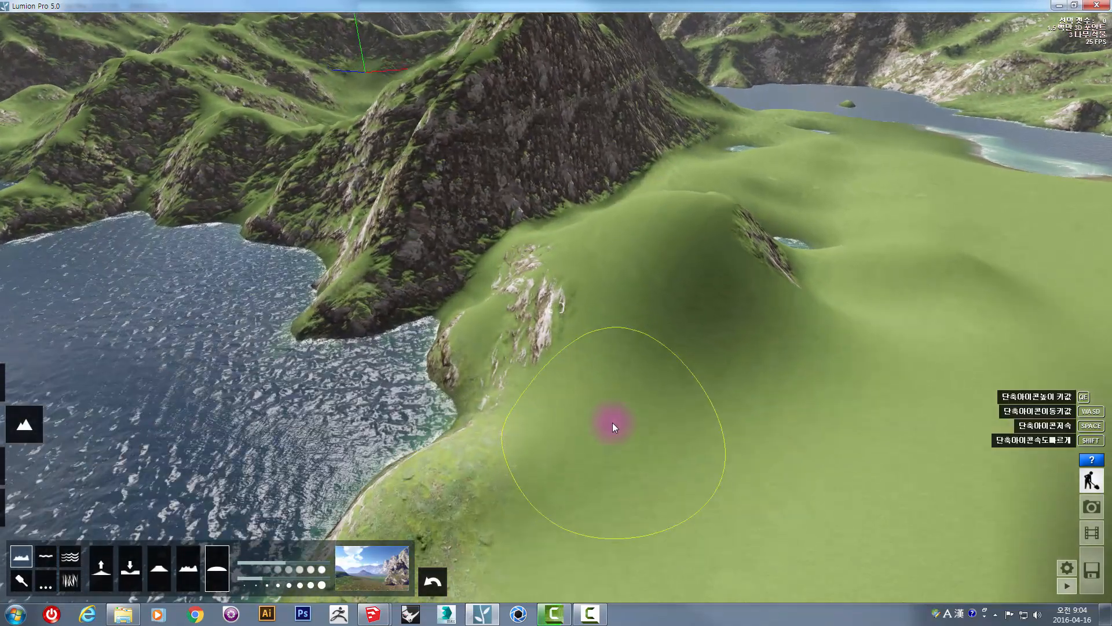
Apply the red canyon landscape preset and look over the surrounding mountains and lake
right_click_drag(655, 365, 673, 343)
left_click(363, 574)
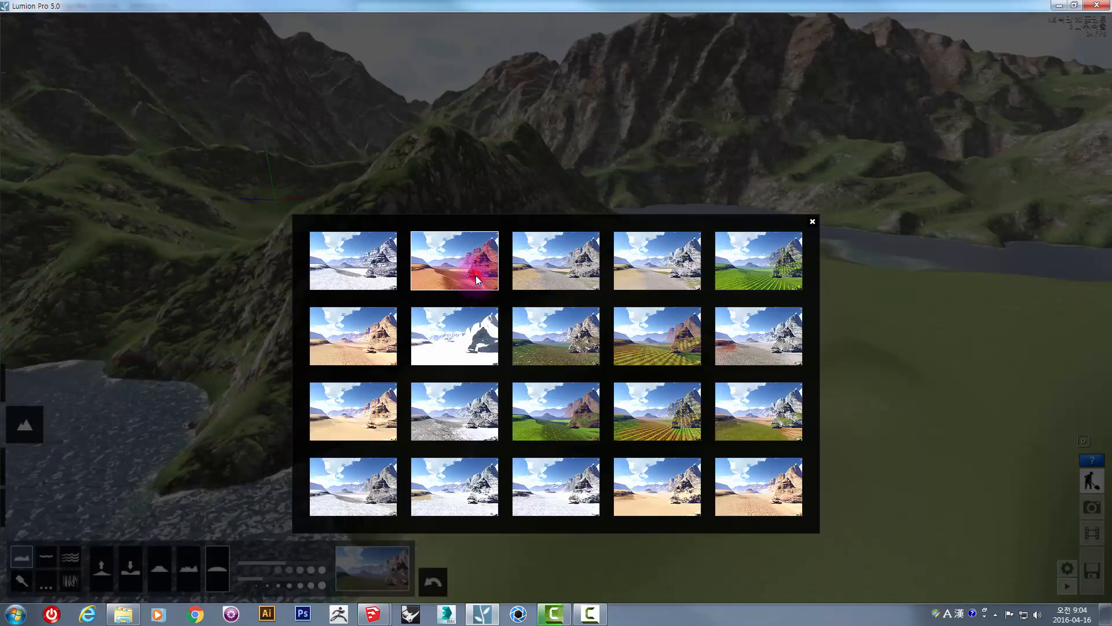
left_click(475, 276)
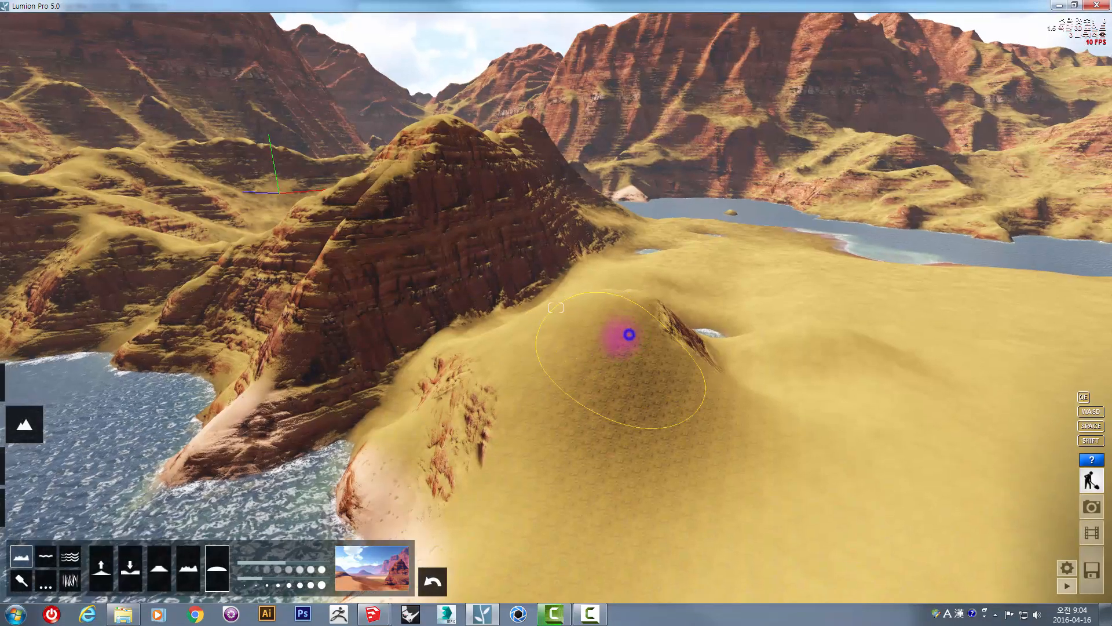
right_click_drag(628, 330, 678, 325)
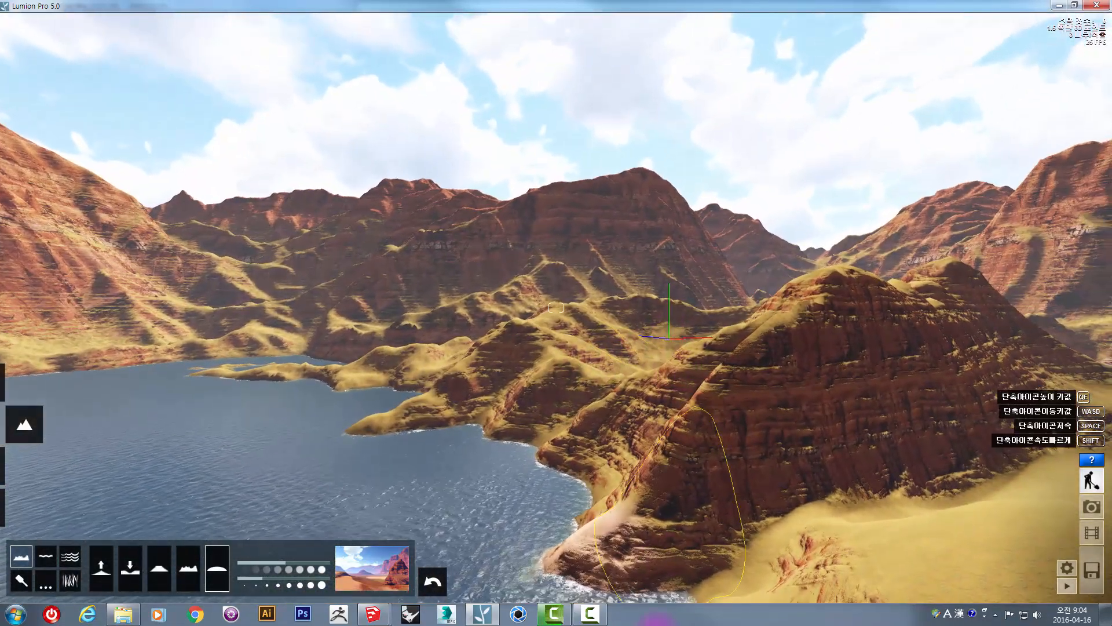
key("e")
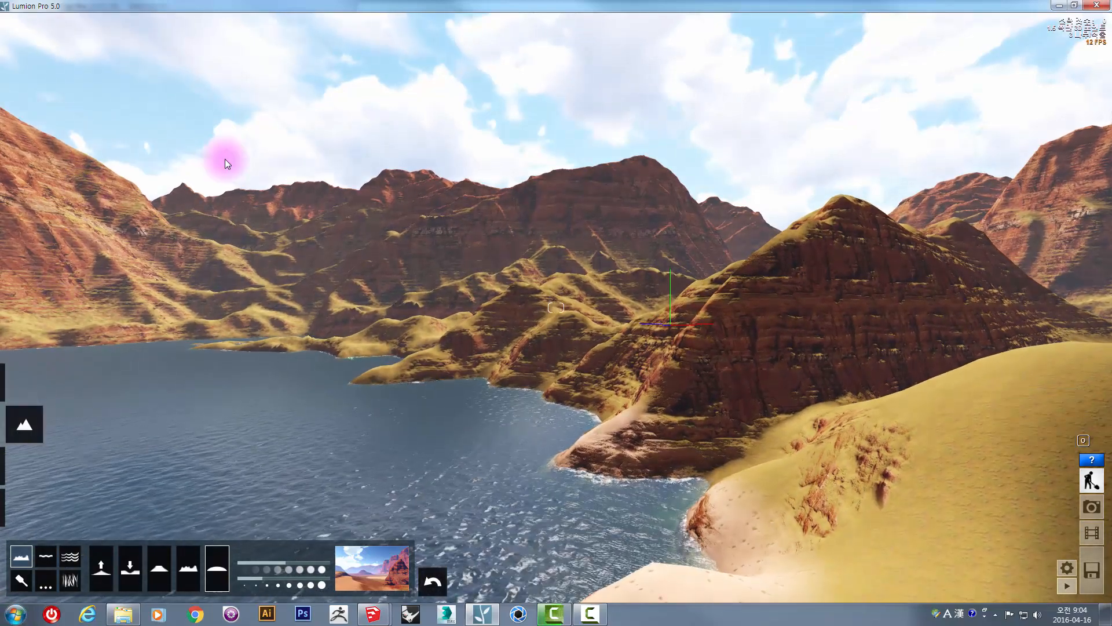
right_click_drag(608, 355, 641, 376)
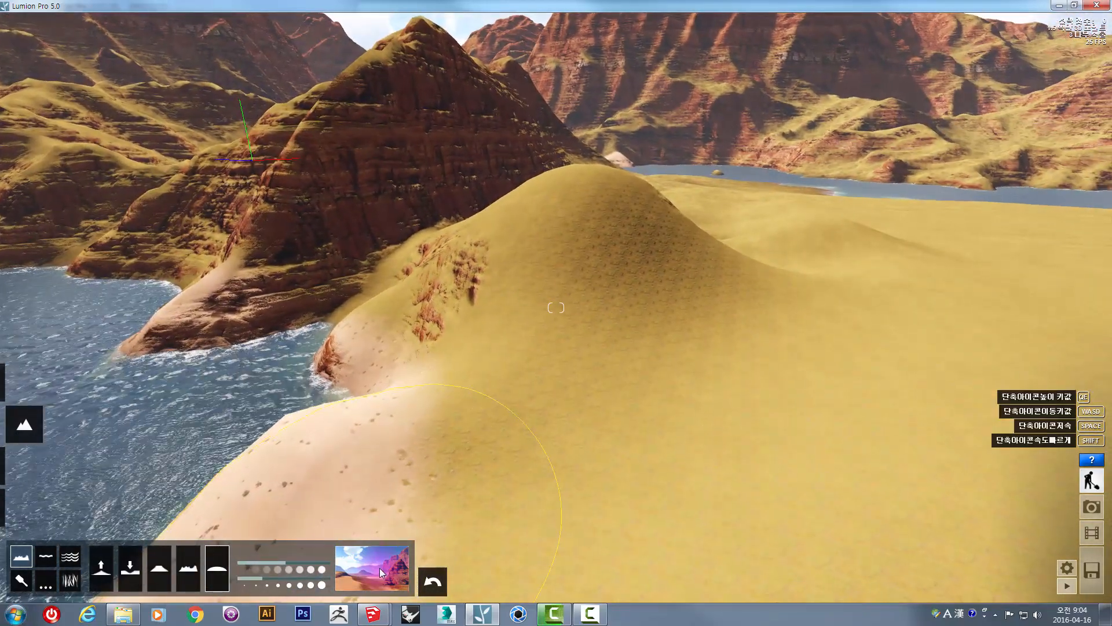
Apply the bright green farmland landscape preset and inspect the grass on the shore up close
left_click(379, 567)
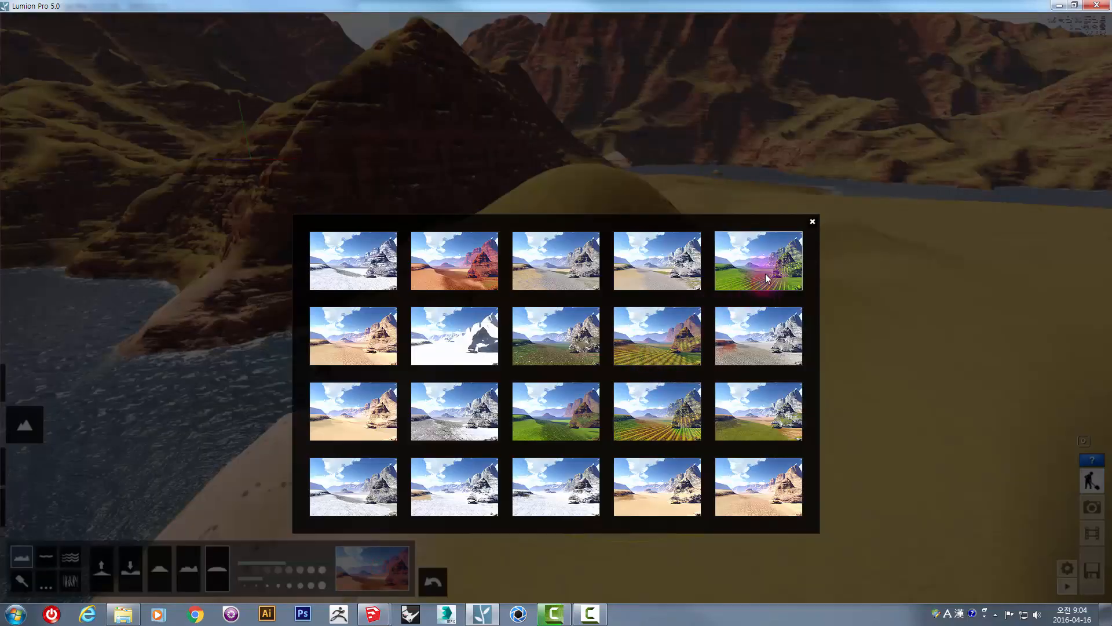
left_click(766, 273)
right_click_drag(675, 318, 287, 464)
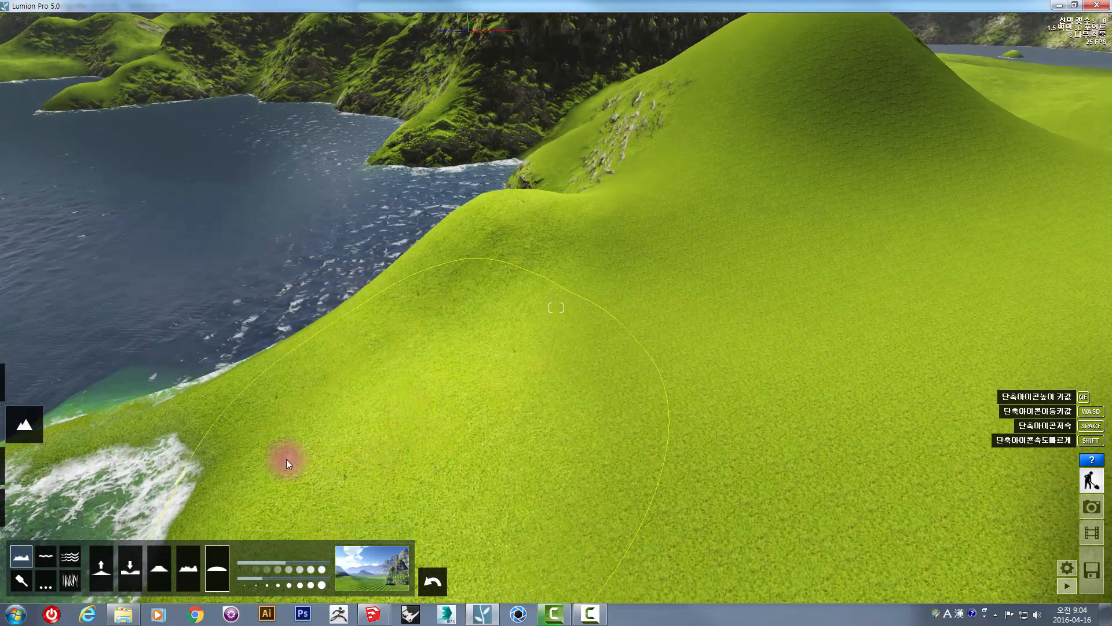
Switch to terrain painting and replace the first ground texture with the snowy grass texture (눈잔디)
left_click(21, 579)
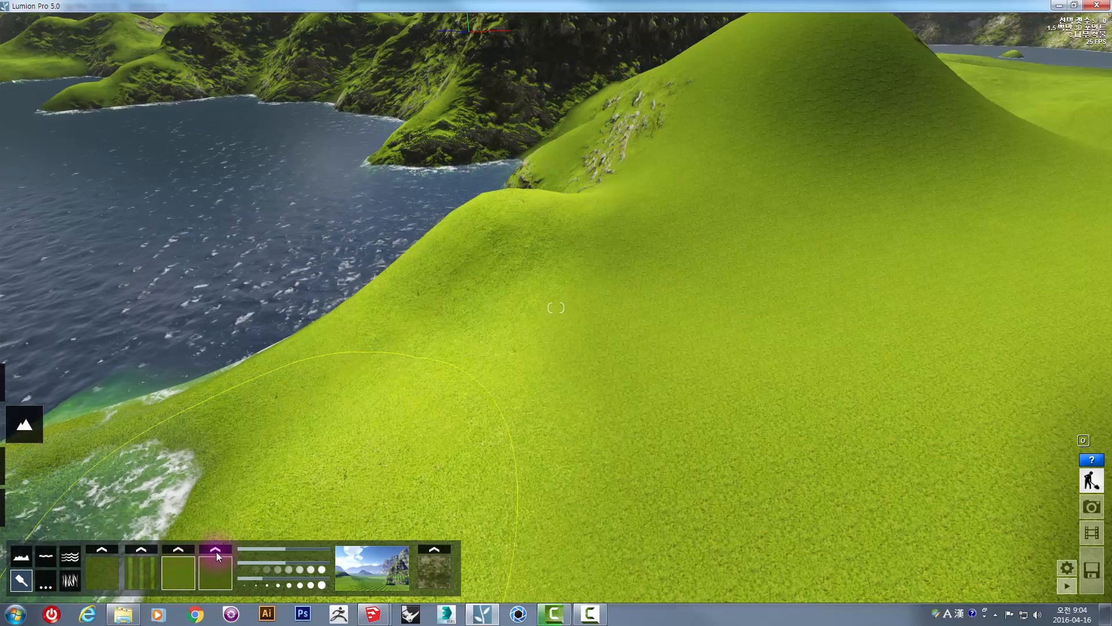
left_click(113, 574)
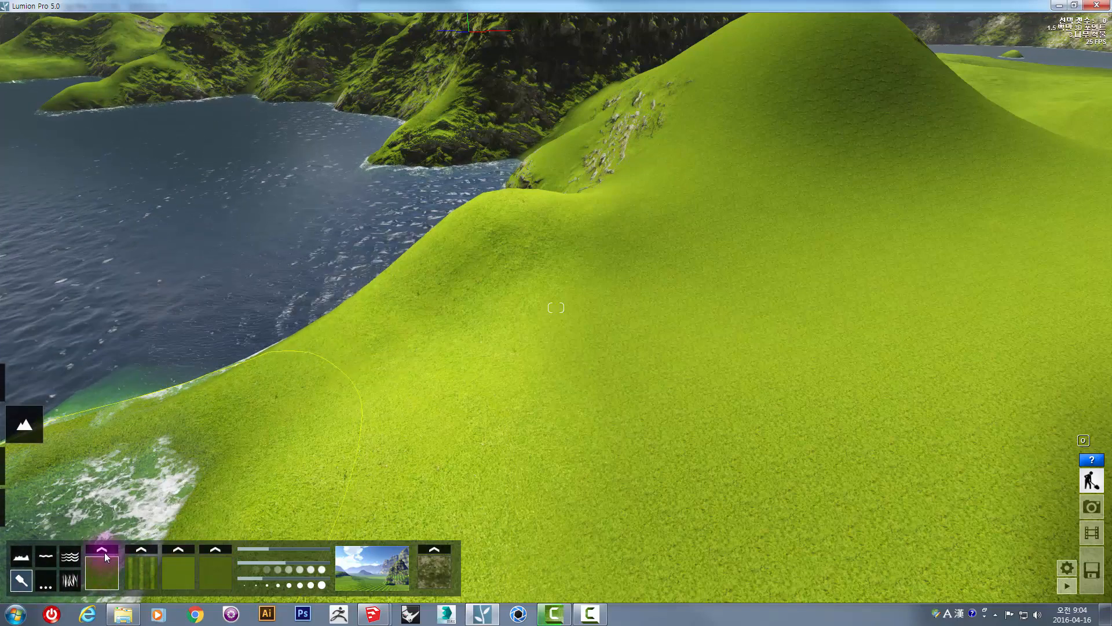
left_click(104, 550)
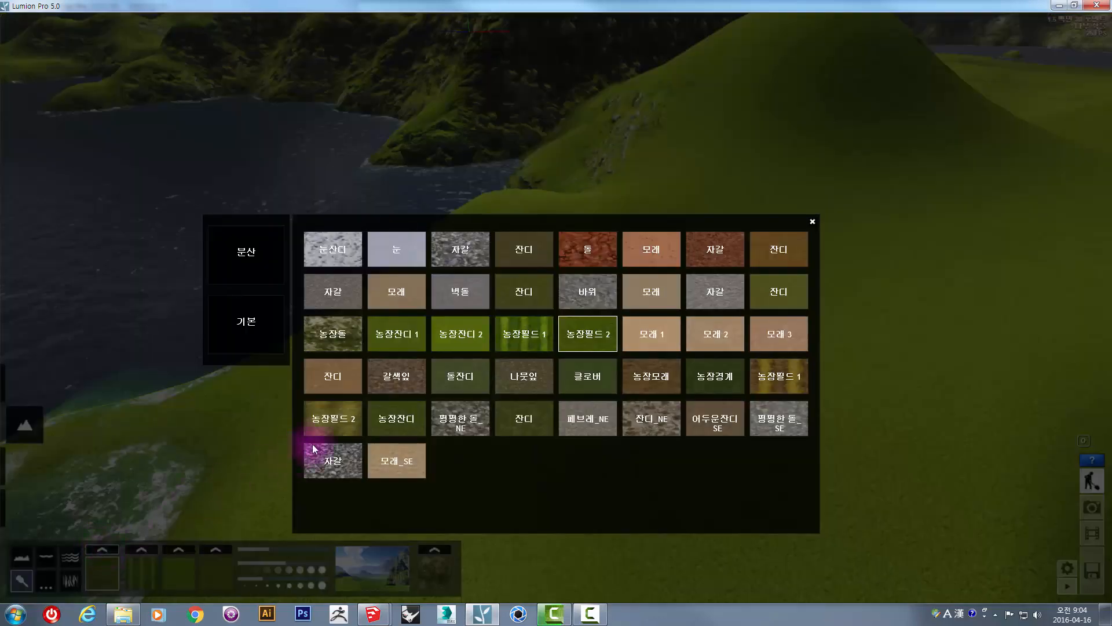
left_click(348, 255)
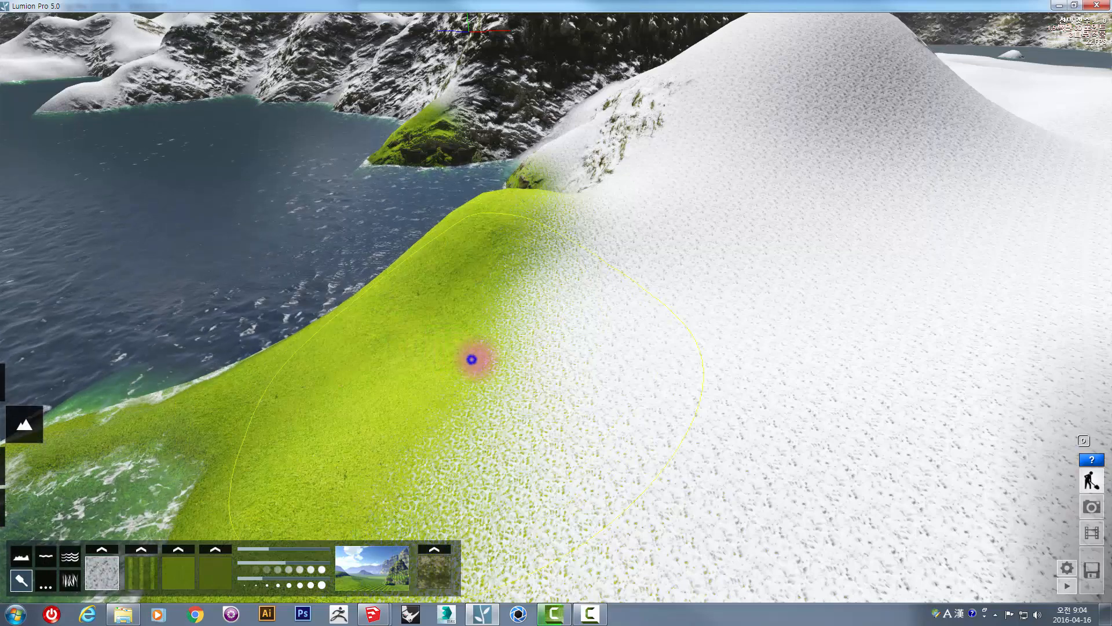
right_click_drag(472, 359, 249, 464)
Replace the first ground texture with farm grass (농장잔디 1)
left_click(104, 572)
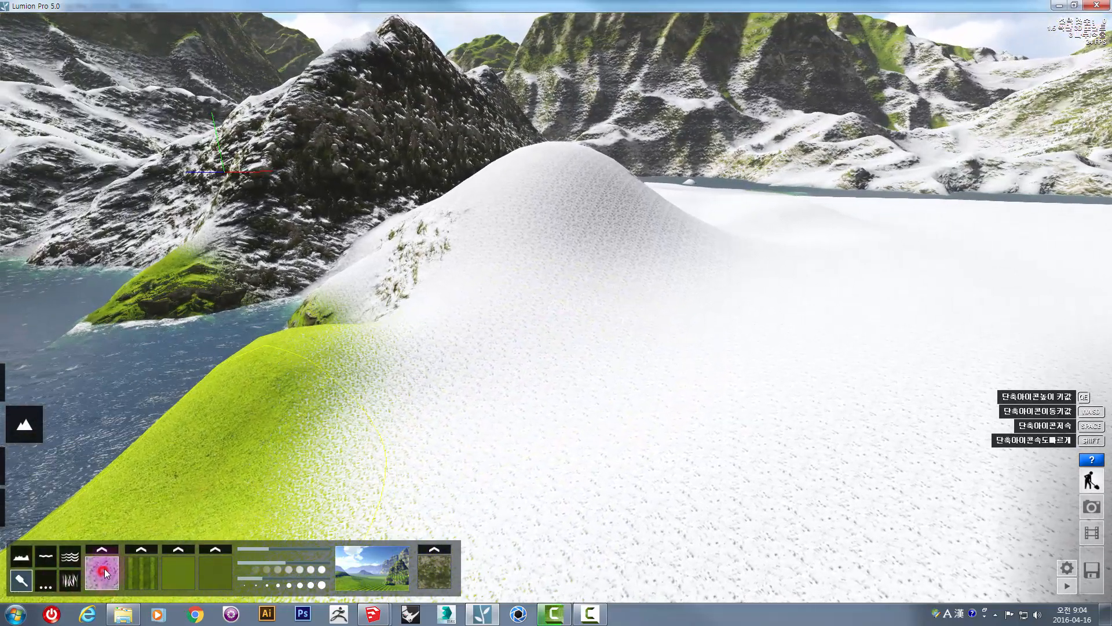
left_click(101, 549)
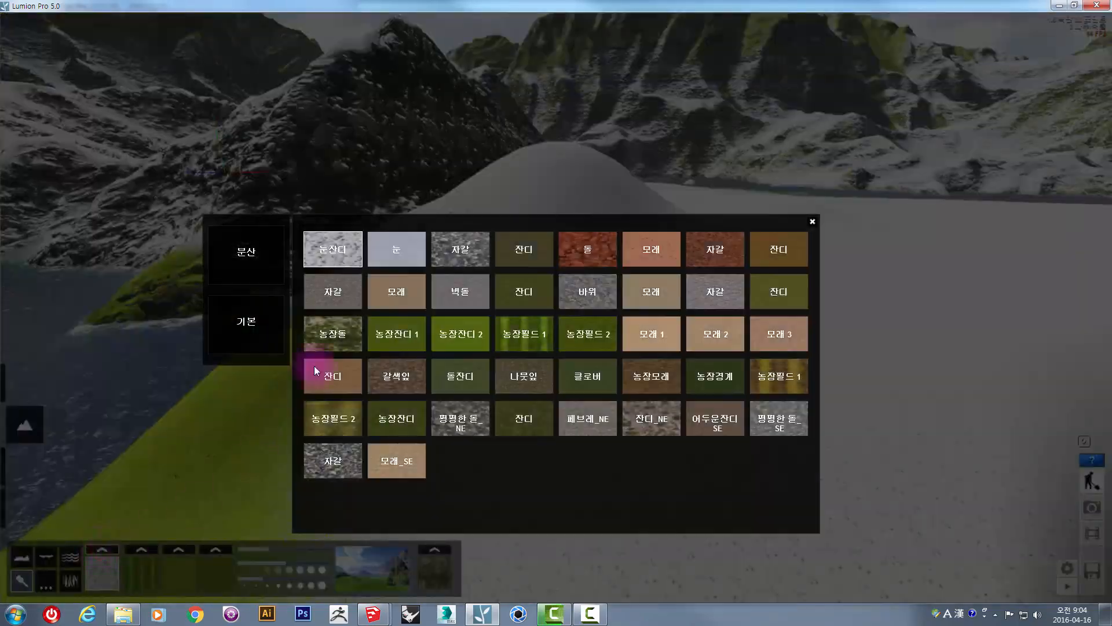
left_click(405, 332)
right_click_drag(485, 394, 549, 471)
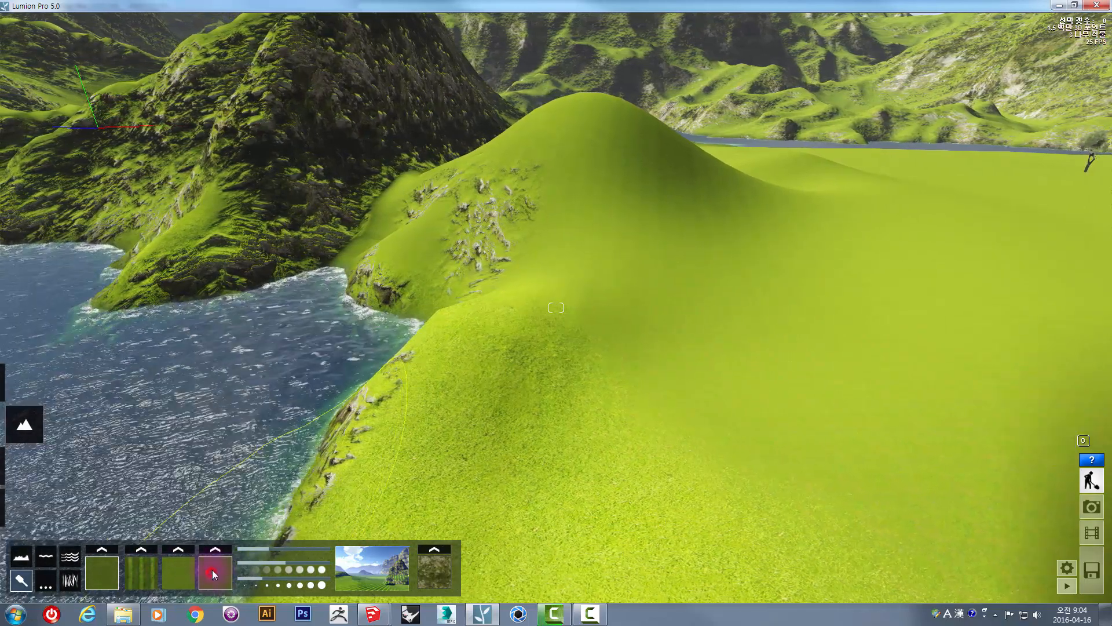
Set the fourth ground texture to the 자갈 gravel in the last row and paint it along the grassy shore of the cove
left_click(218, 551)
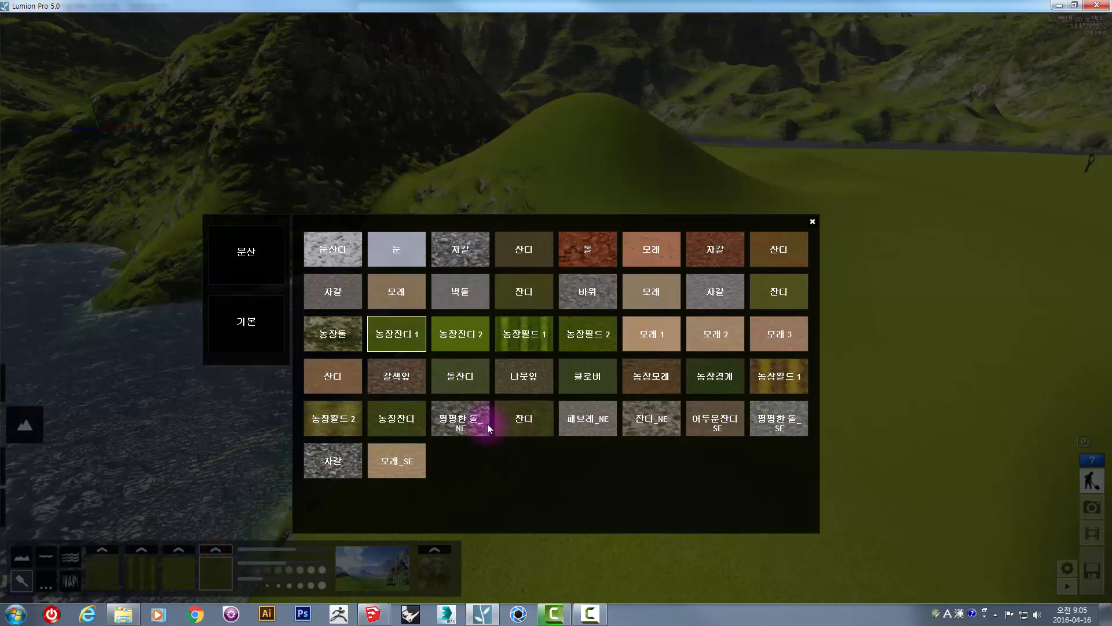
left_click(333, 460)
key("w")
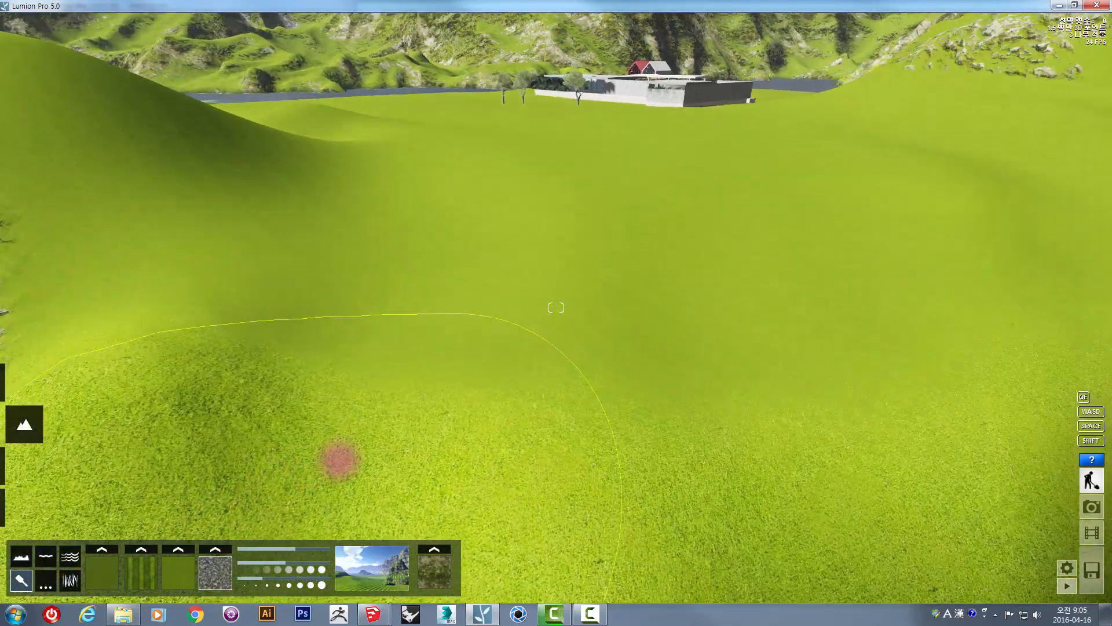
right_click_drag(340, 461, 340, 459)
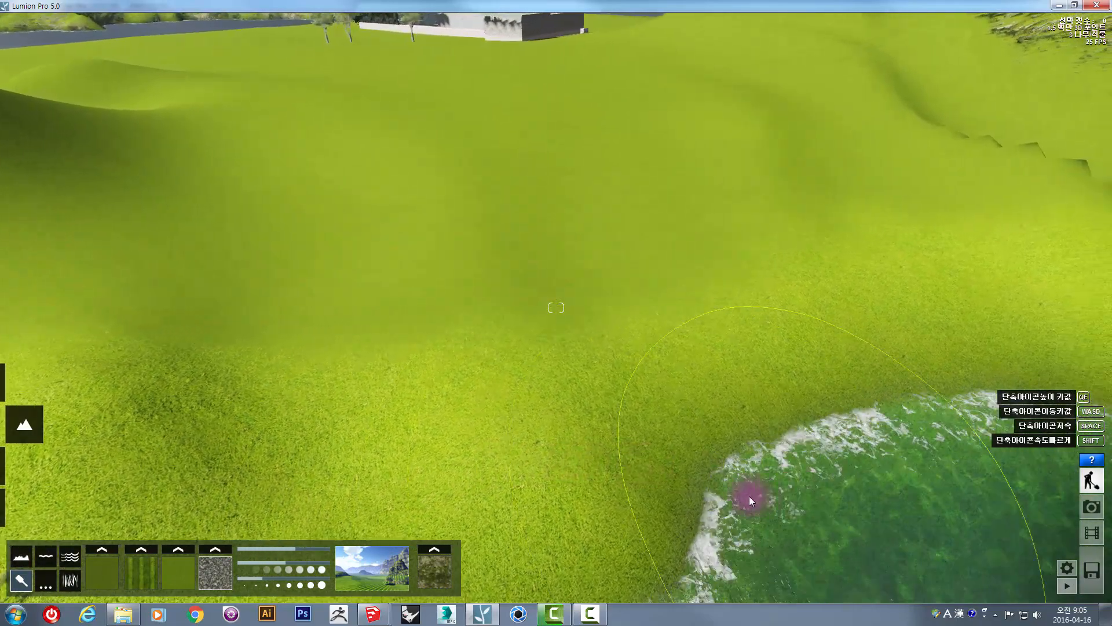
key("s")
key("d")
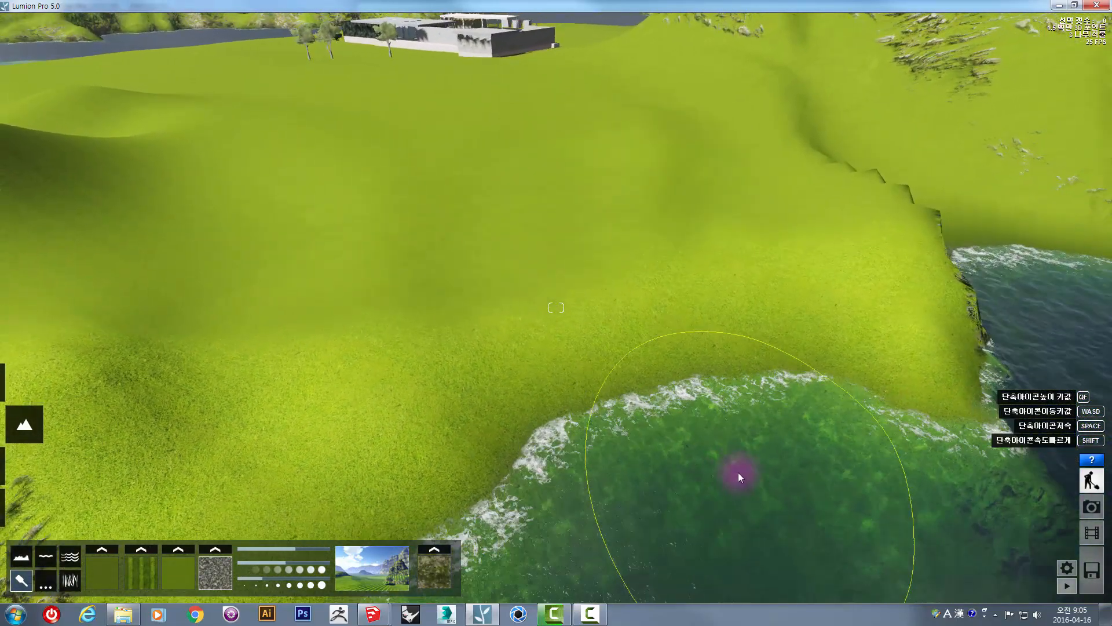
key("d")
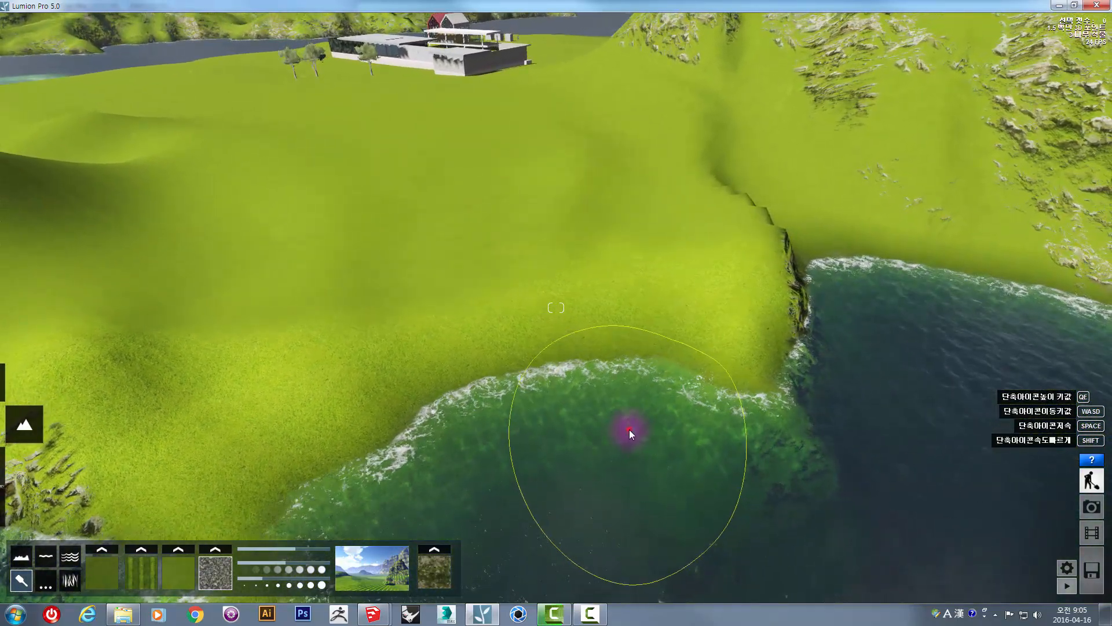
left_click_drag(629, 429, 567, 405)
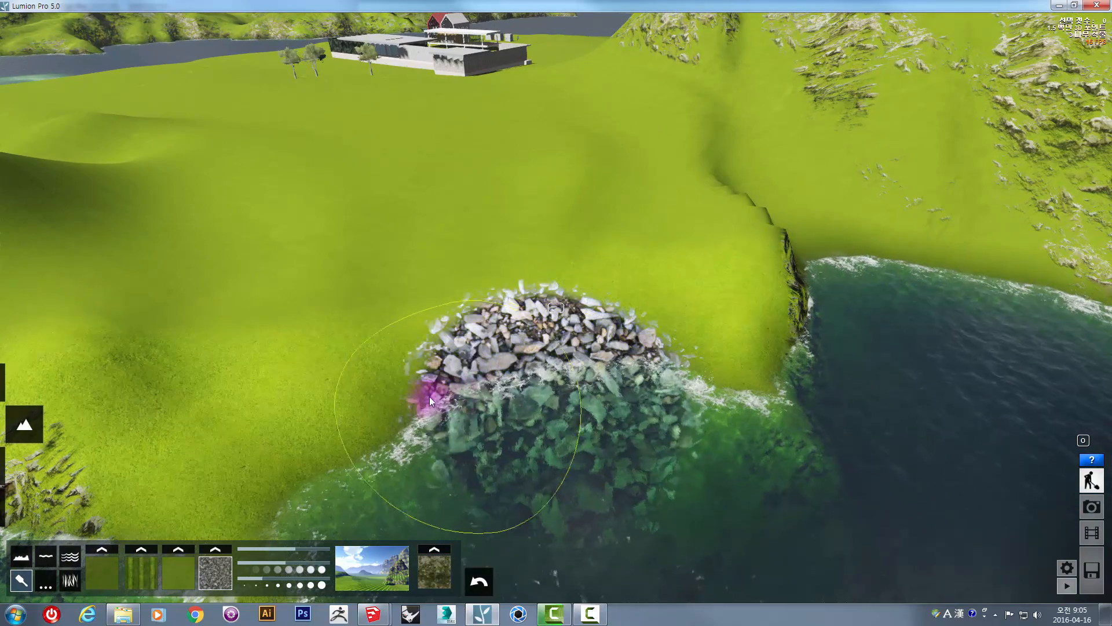
mouse_move(376, 419)
left_mouse_down()
mouse_move(231, 483)
mouse_move(276, 467)
left_mouse_up()
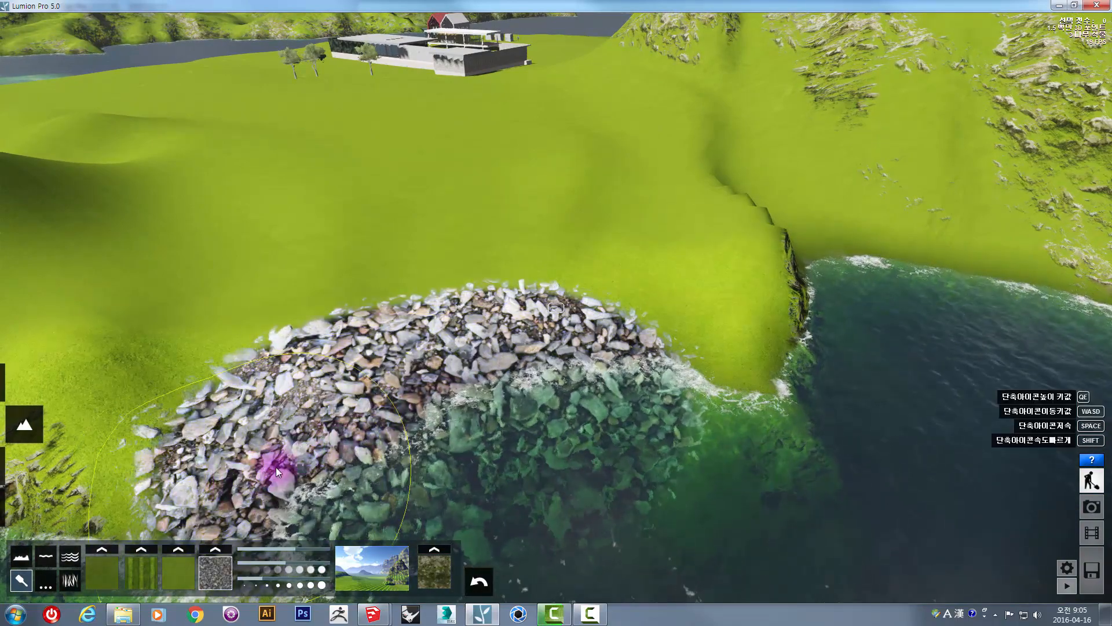
Reduce the gravel texture's tile size so the stones on the shore are much smaller
key("a")
key("w")
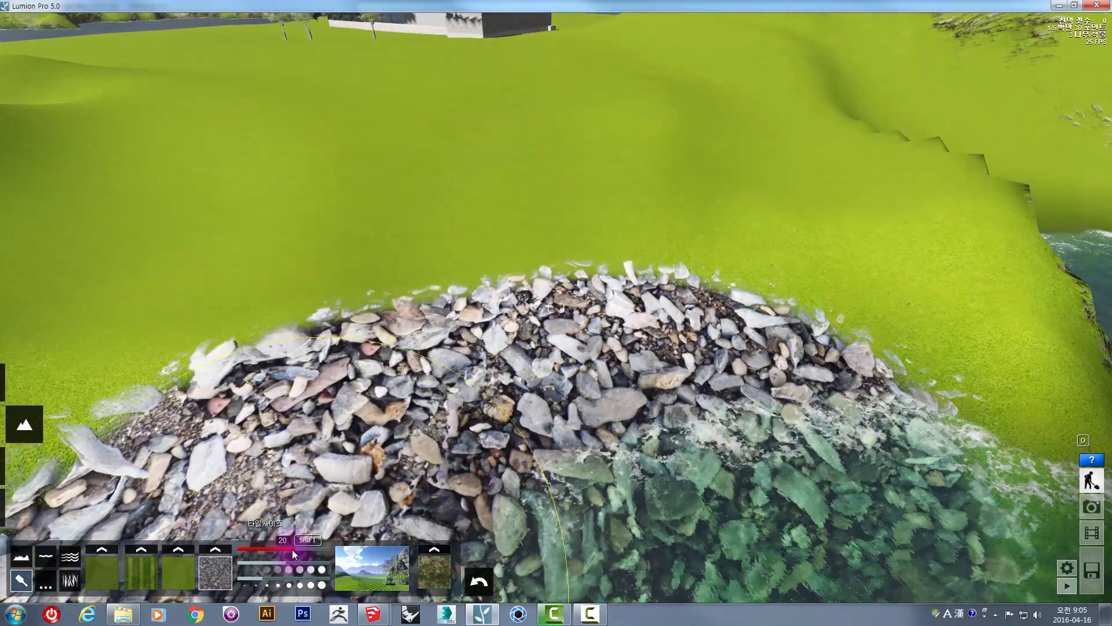
left_click_drag(291, 548, 270, 553)
key("a")
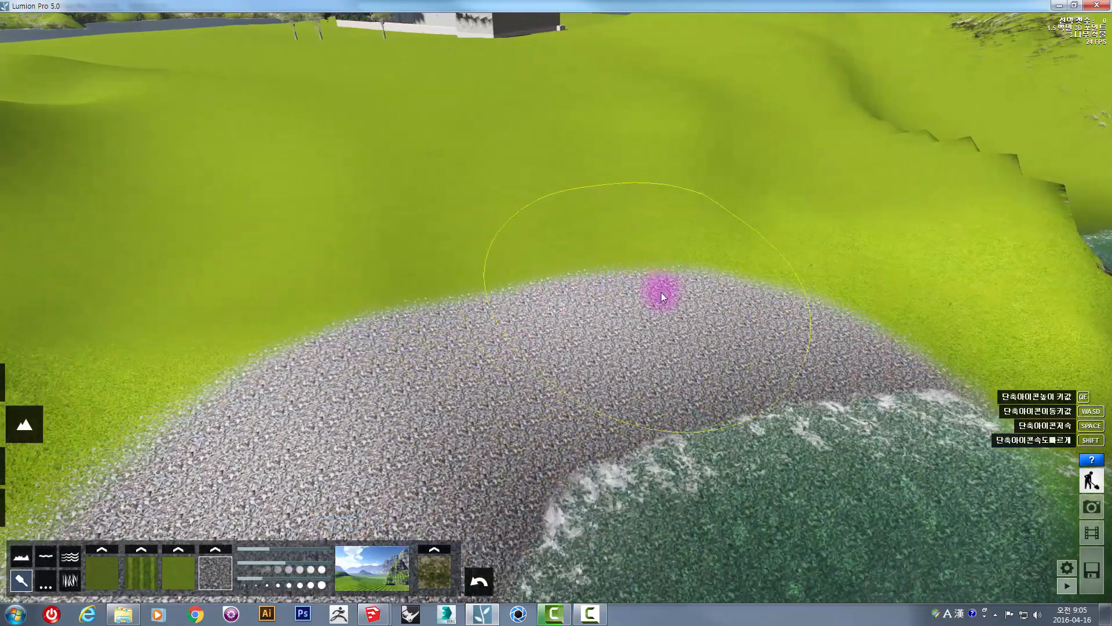
Extend the painted gravel over the low spit, along the rest of the cove and across the rocky headland to the opposite bank
right_click_drag(614, 460, 559, 573)
key("s")
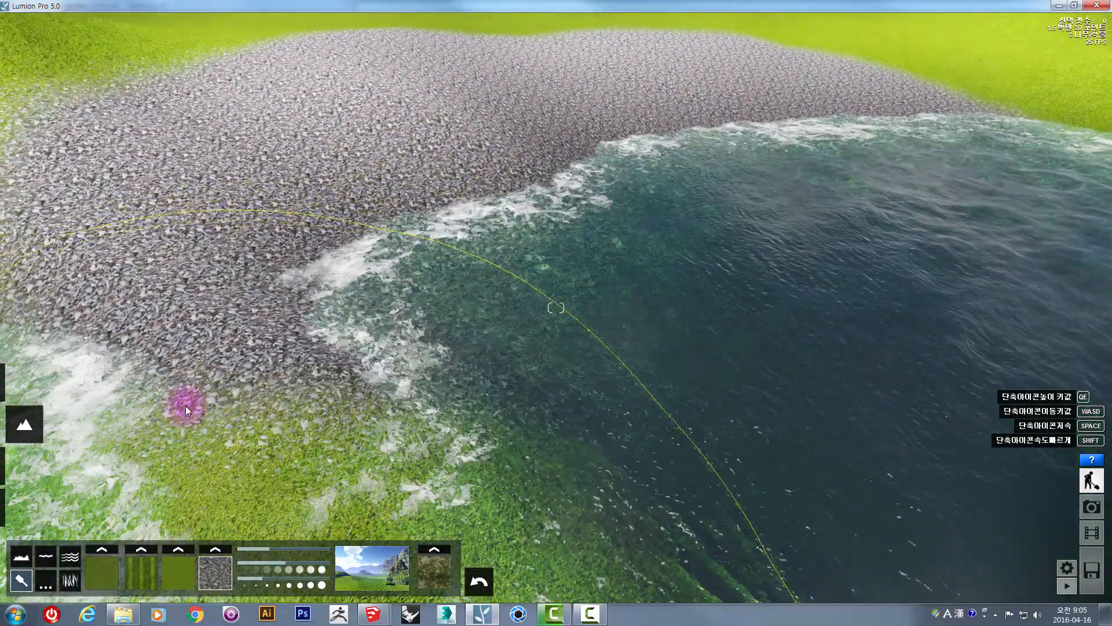
mouse_move(369, 316)
left_mouse_down()
mouse_move(440, 317)
mouse_move(406, 550)
mouse_move(501, 433)
left_mouse_up()
key("s")
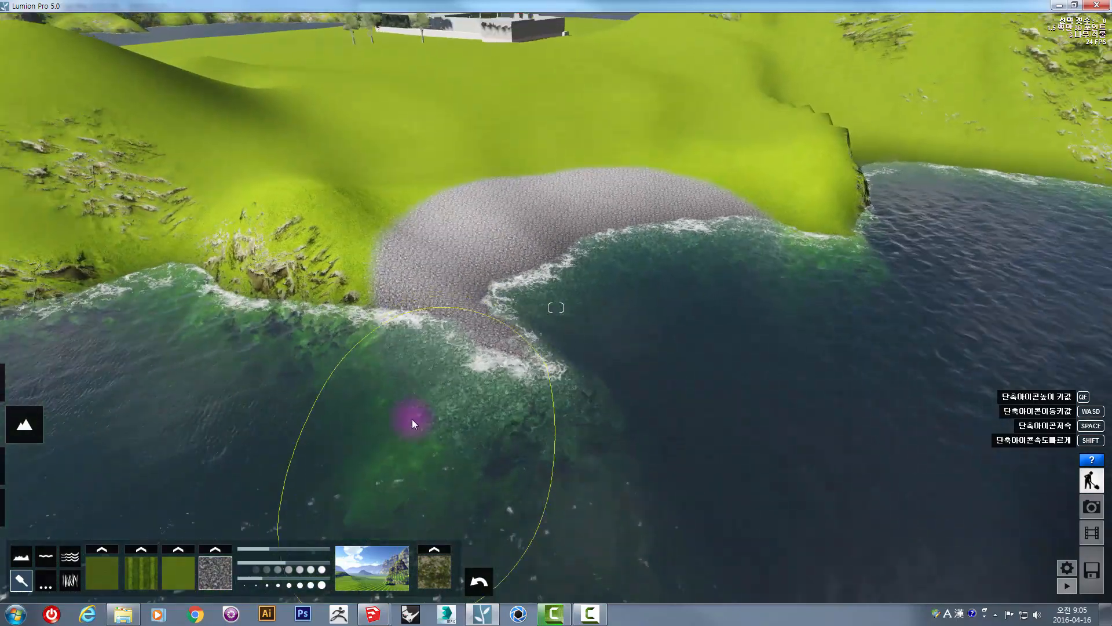
left_click_drag(323, 340, 472, 353)
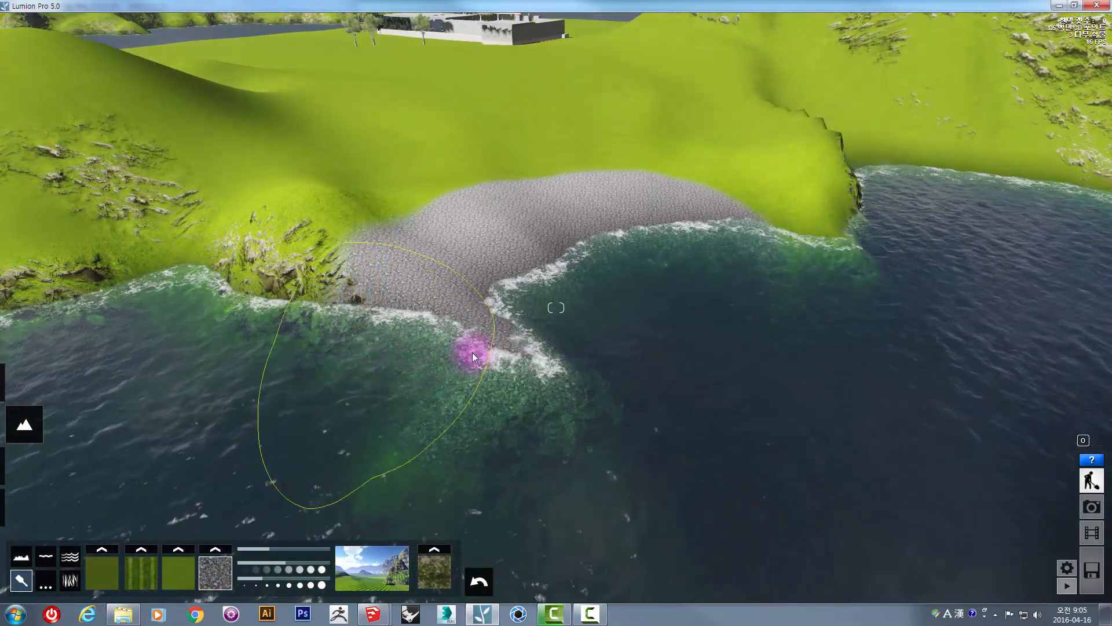
mouse_move(742, 227)
left_mouse_down()
mouse_move(813, 231)
mouse_move(851, 174)
mouse_move(947, 163)
mouse_move(1013, 170)
mouse_move(1060, 196)
left_mouse_up()
key("d")
key("w")
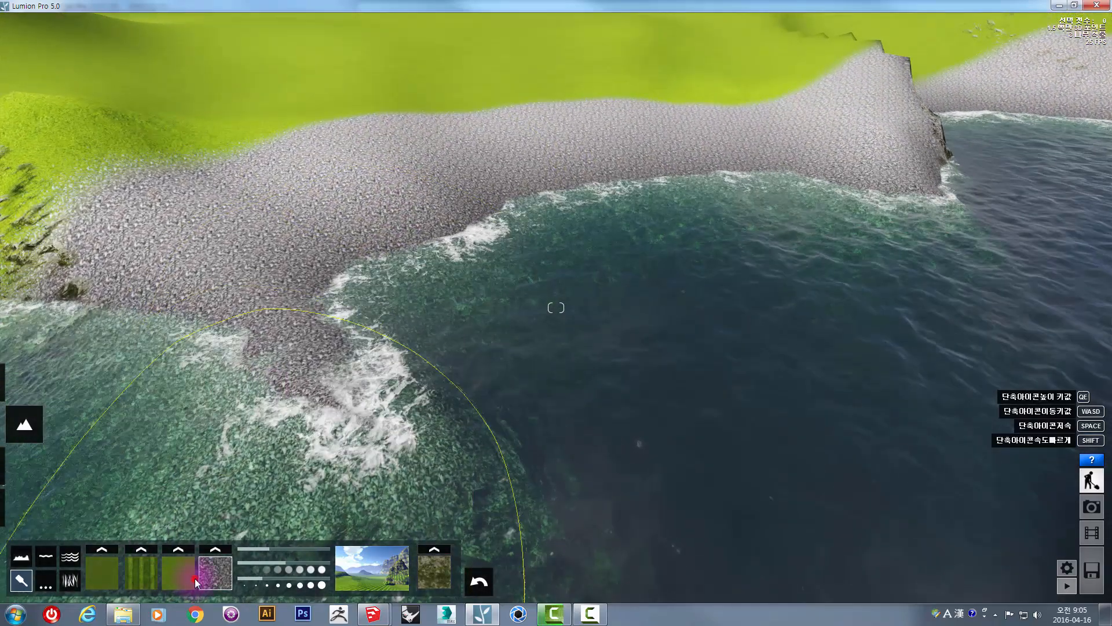
Set the third ground texture to pale beige sand and paint it over the gravel along the cove
left_click(193, 577)
left_click(183, 550)
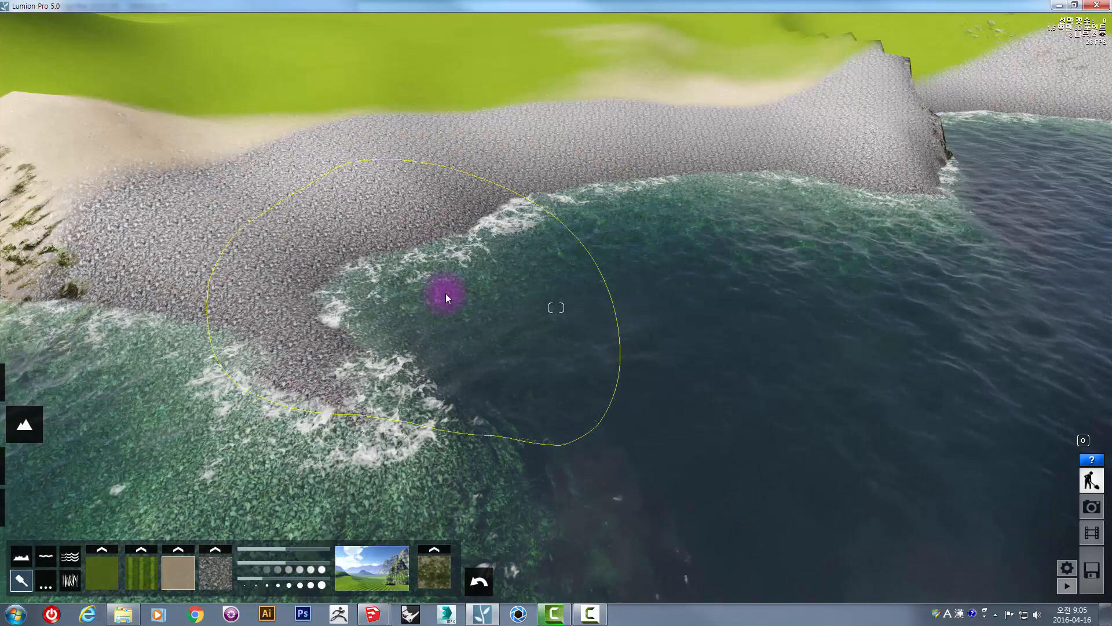
mouse_move(446, 293)
left_mouse_down()
mouse_move(488, 247)
mouse_move(462, 171)
mouse_move(529, 124)
mouse_move(714, 125)
mouse_move(948, 196)
mouse_move(99, 348)
mouse_move(565, 475)
mouse_move(944, 162)
mouse_move(1042, 95)
mouse_move(1072, 124)
mouse_move(546, 207)
left_mouse_up()
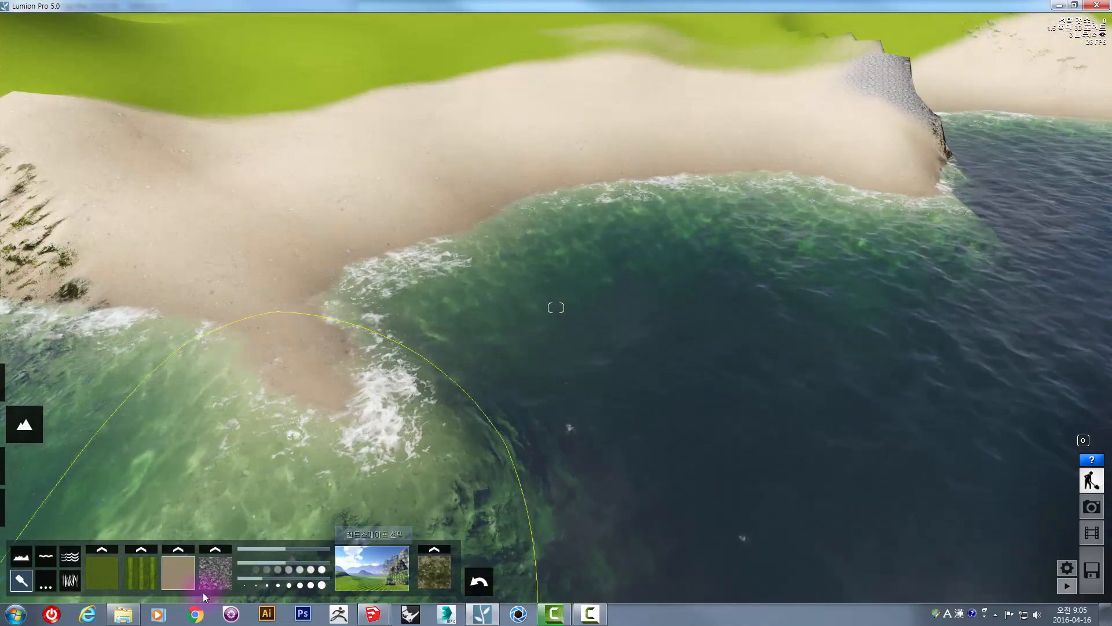
Toggle the terrain's rock display off and on repeatedly to compare the mountains and cliffs with and without rock
left_click(46, 588)
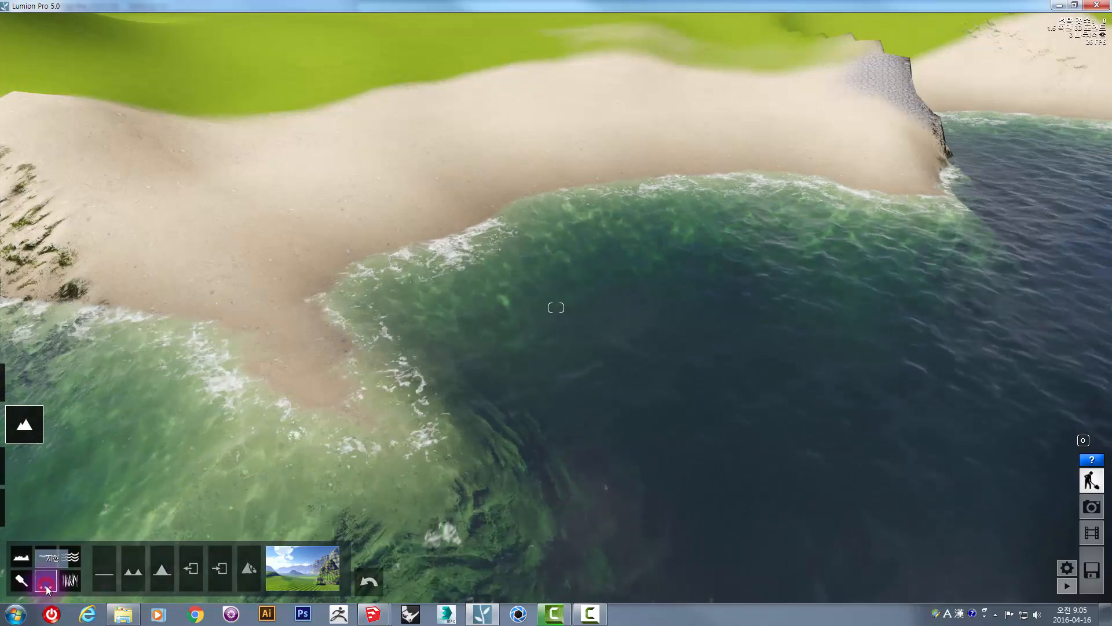
left_click(134, 577)
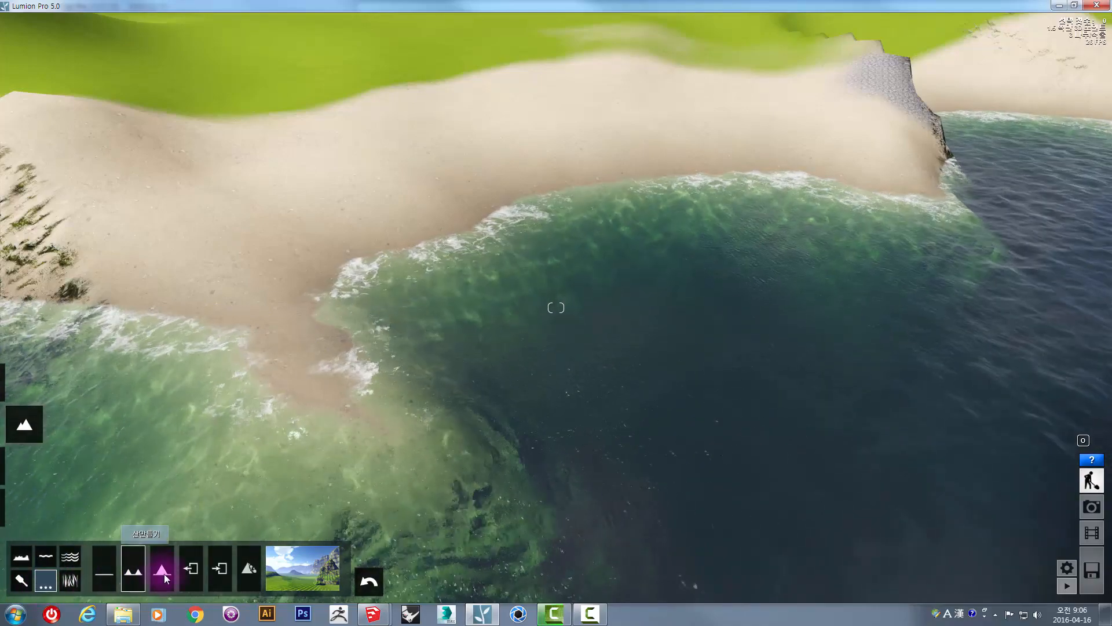
left_click(248, 571)
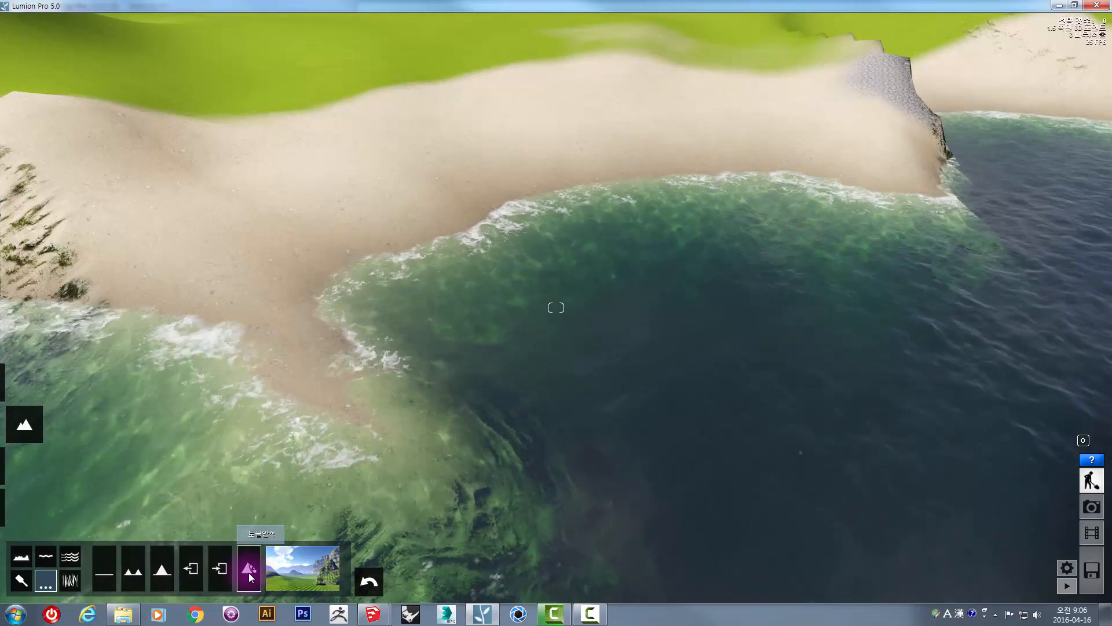
right_click_drag(652, 317, 650, 313)
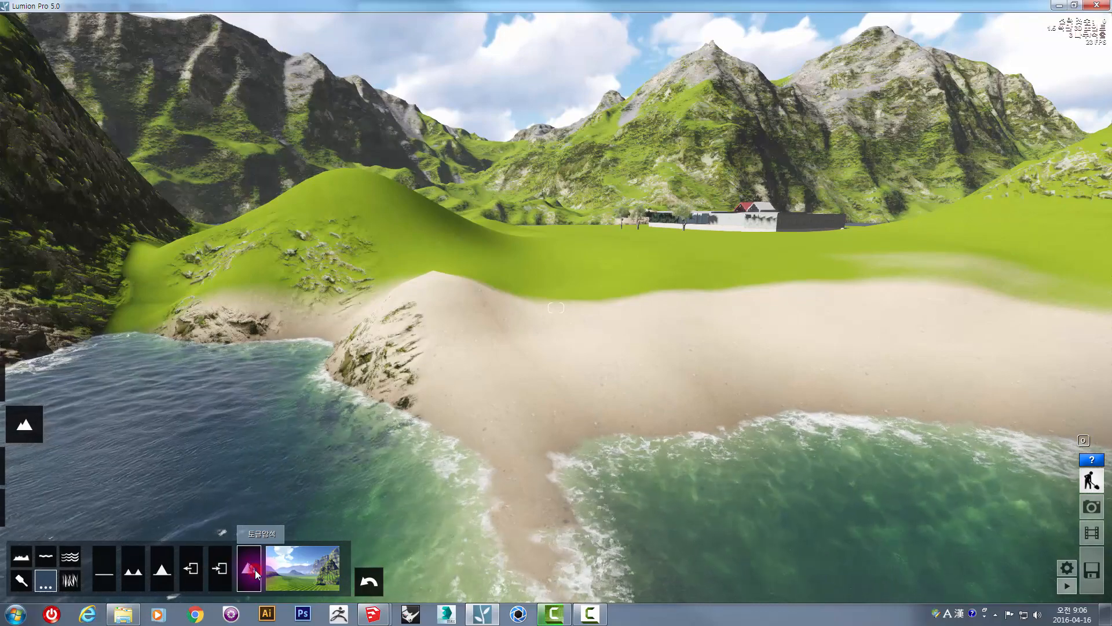
left_click(255, 572)
left_click(256, 571)
left_click(255, 571)
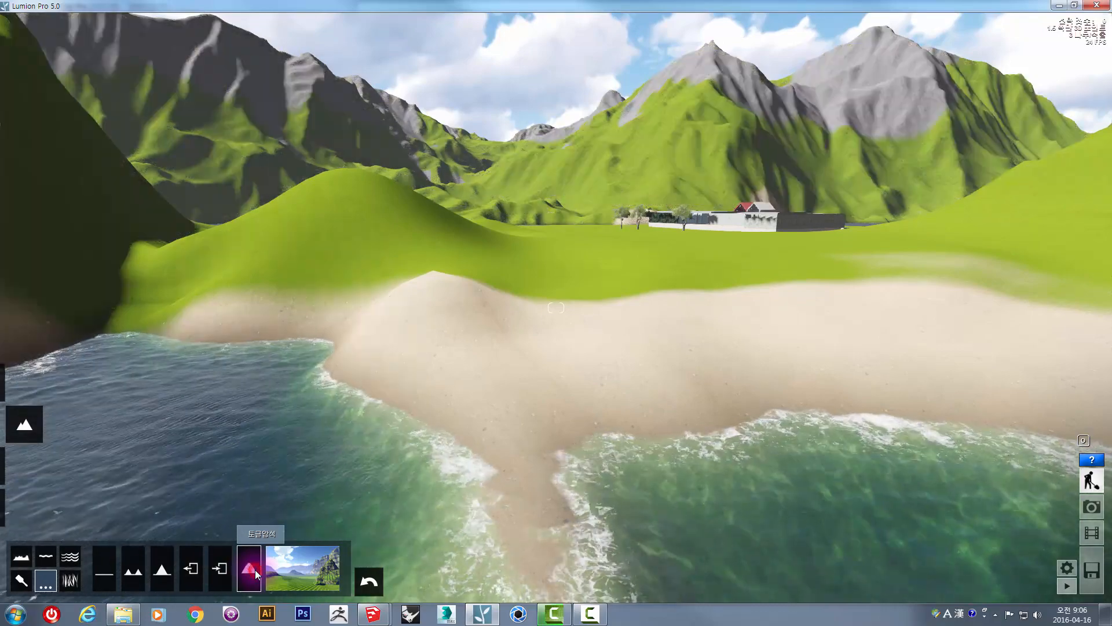
left_click(255, 571)
left_click(255, 571)
left_click(255, 571)
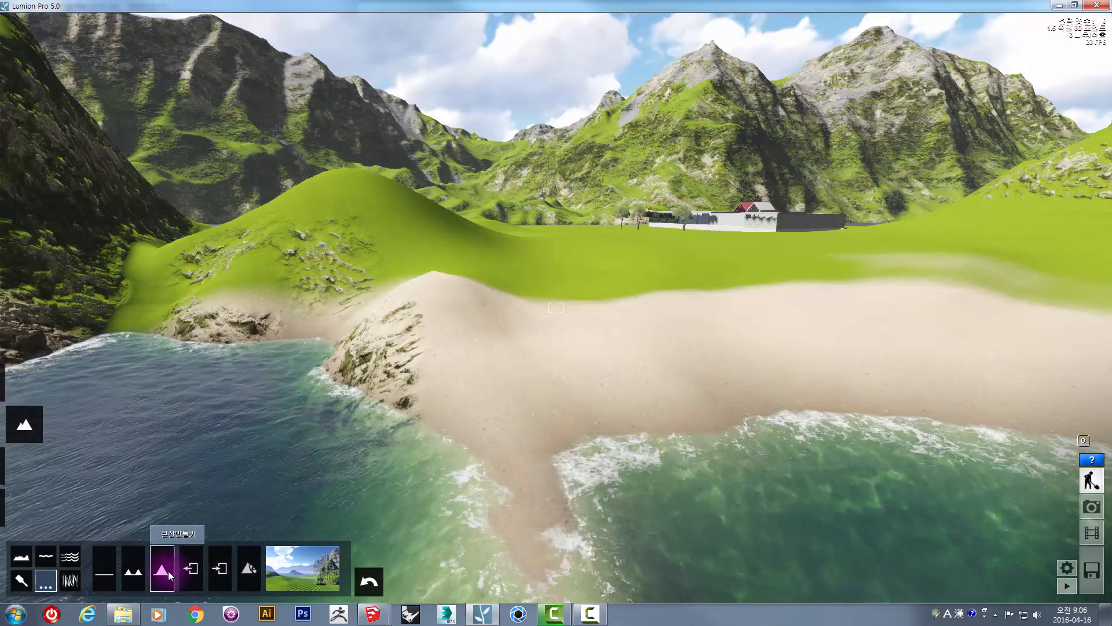
Try the make-mountains terrain option (산만들기) on the whole landscape, and undo it
right_click_drag(669, 263, 556, 376)
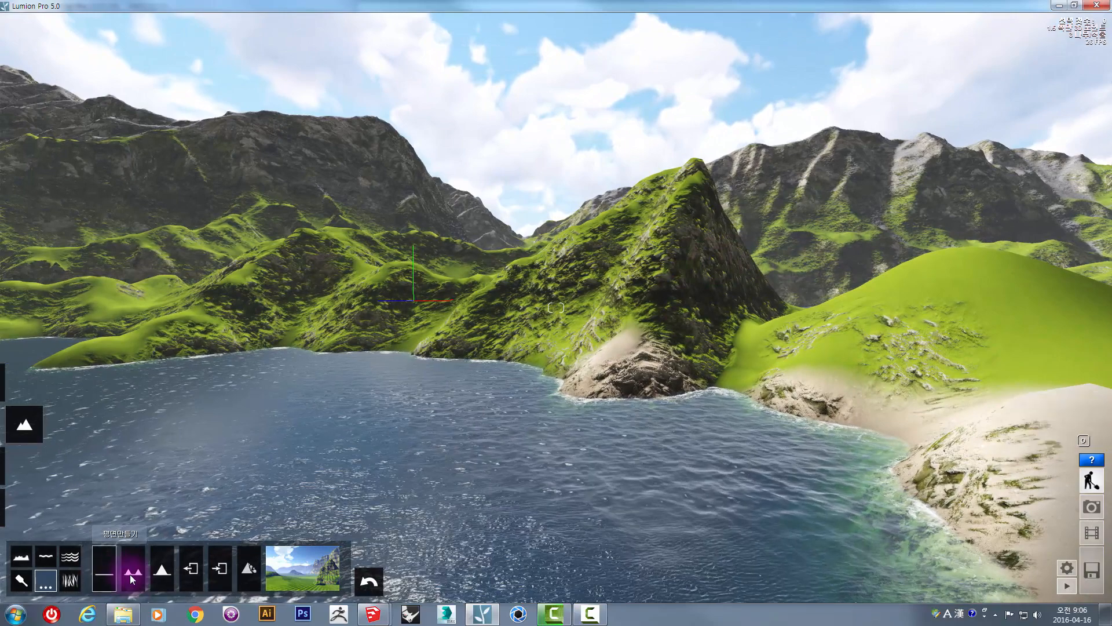
left_click(134, 572)
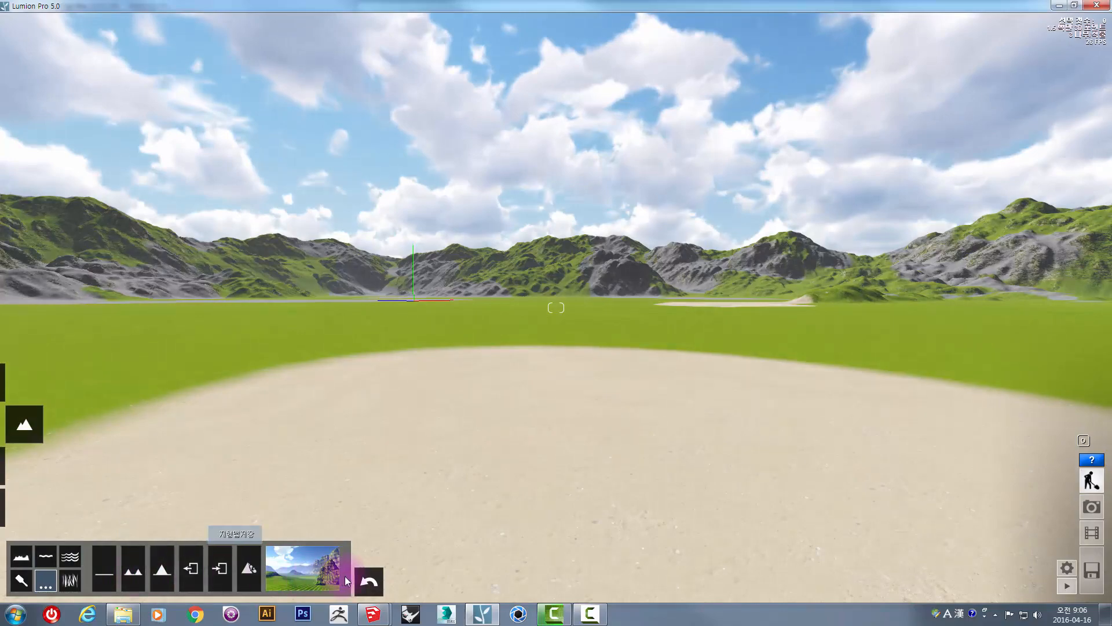
left_click(377, 585)
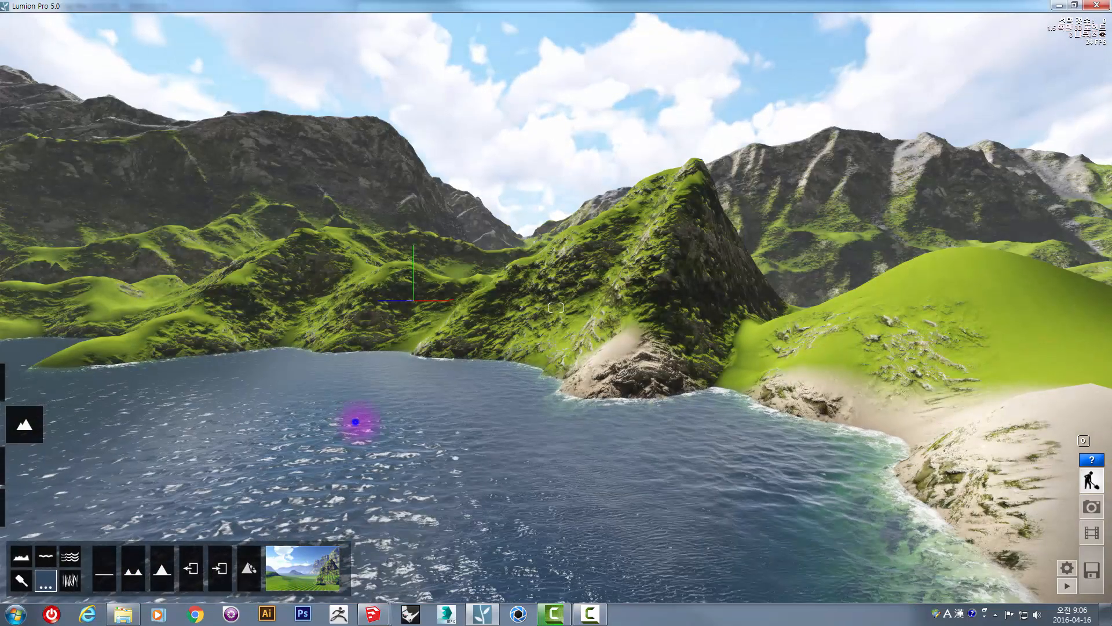
Go from the cove to the open green field and turn on grass for the terrain
right_click_drag(355, 422, 735, 364)
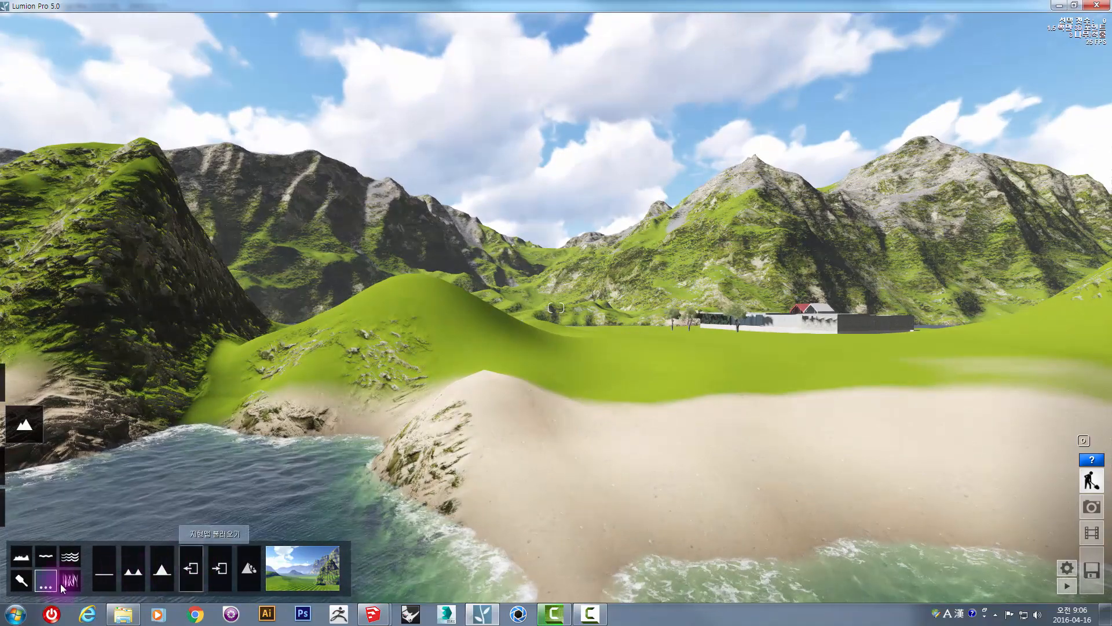
right_click_drag(578, 387, 552, 419)
key("w")
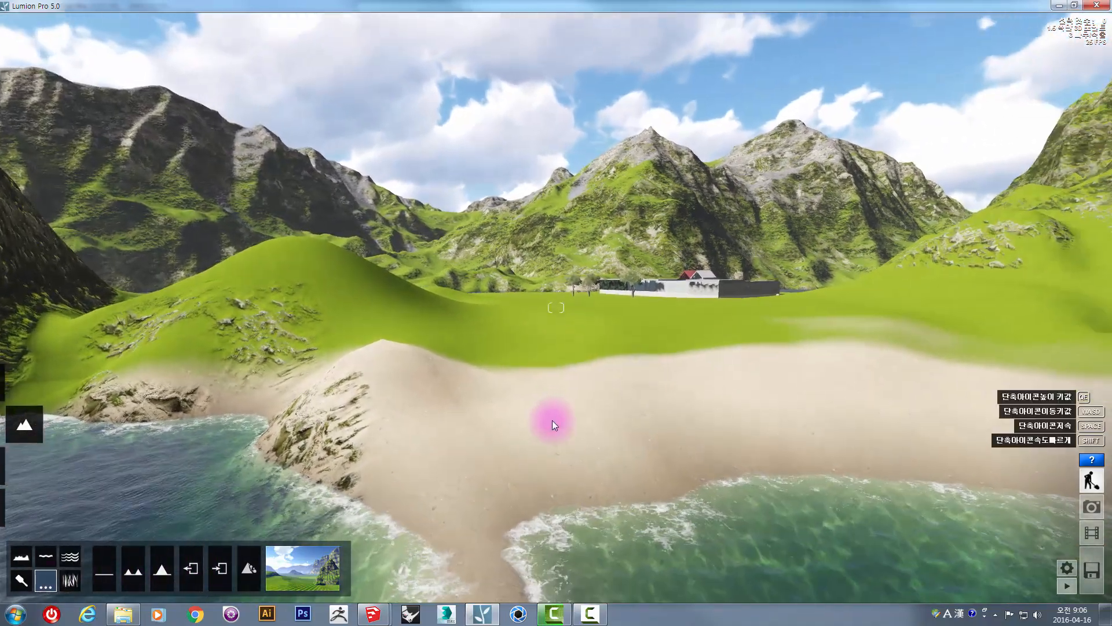
key("w")
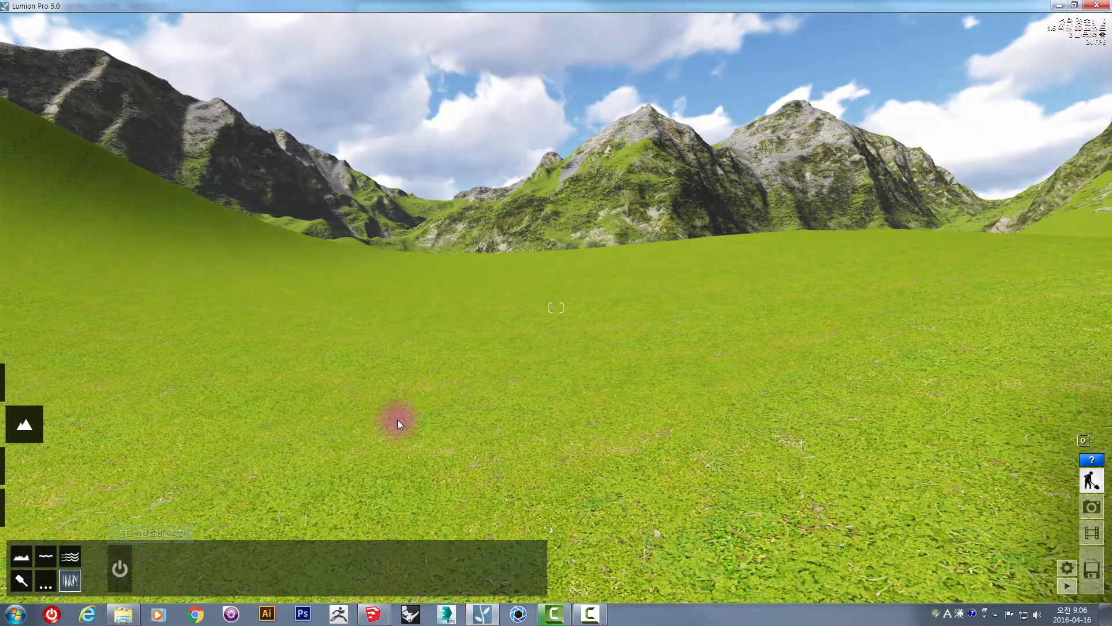
key("w")
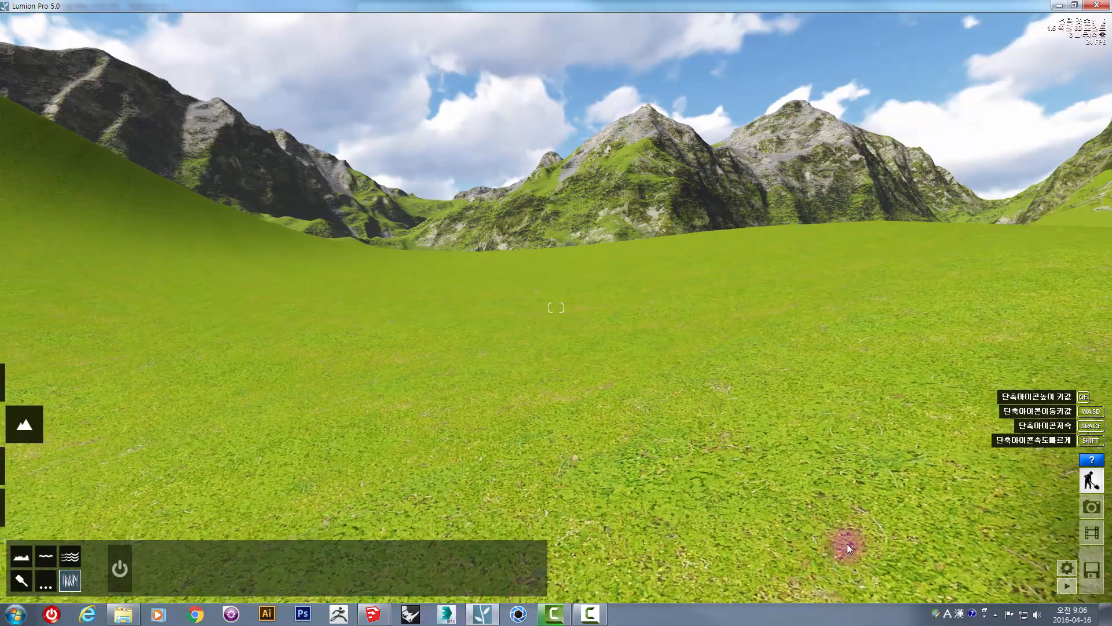
left_click(122, 566)
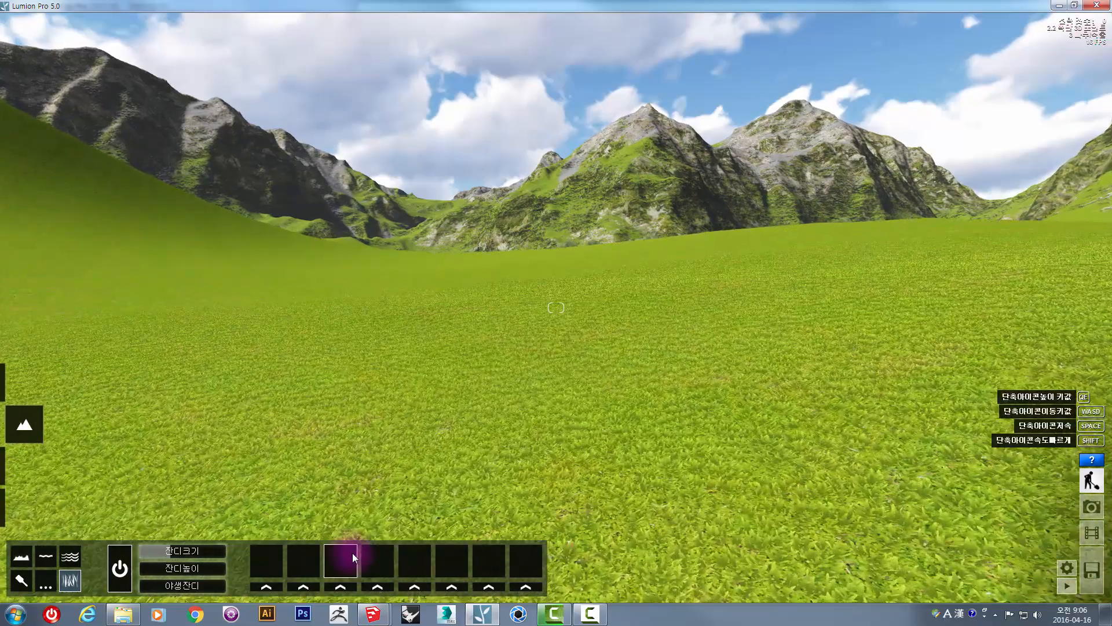
Try longer, wilder grass by setting the grass size (잔디크기) to 0.5 and raising the height (잔디높이) and wildness (야생잔디)
left_click_drag(170, 552, 187, 587)
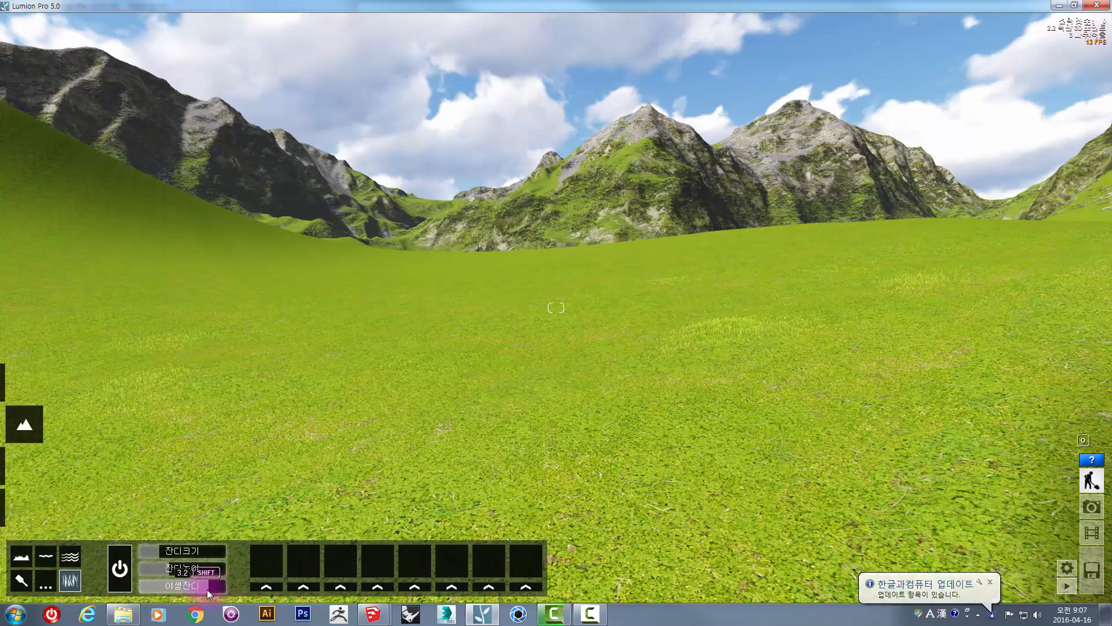
left_click(193, 590)
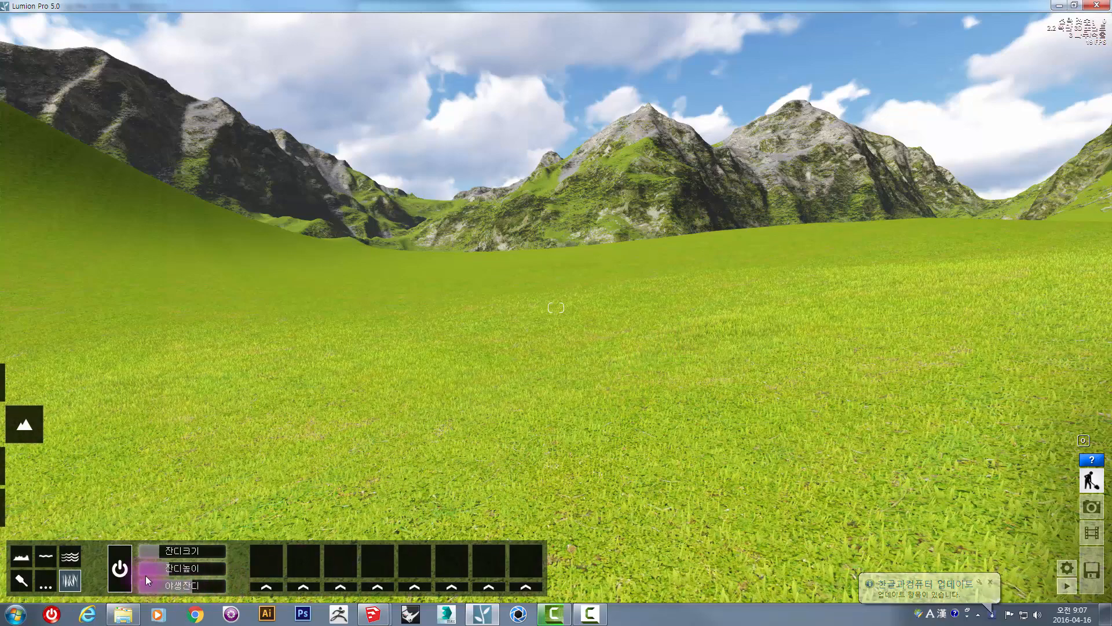
left_click_drag(163, 552, 195, 551)
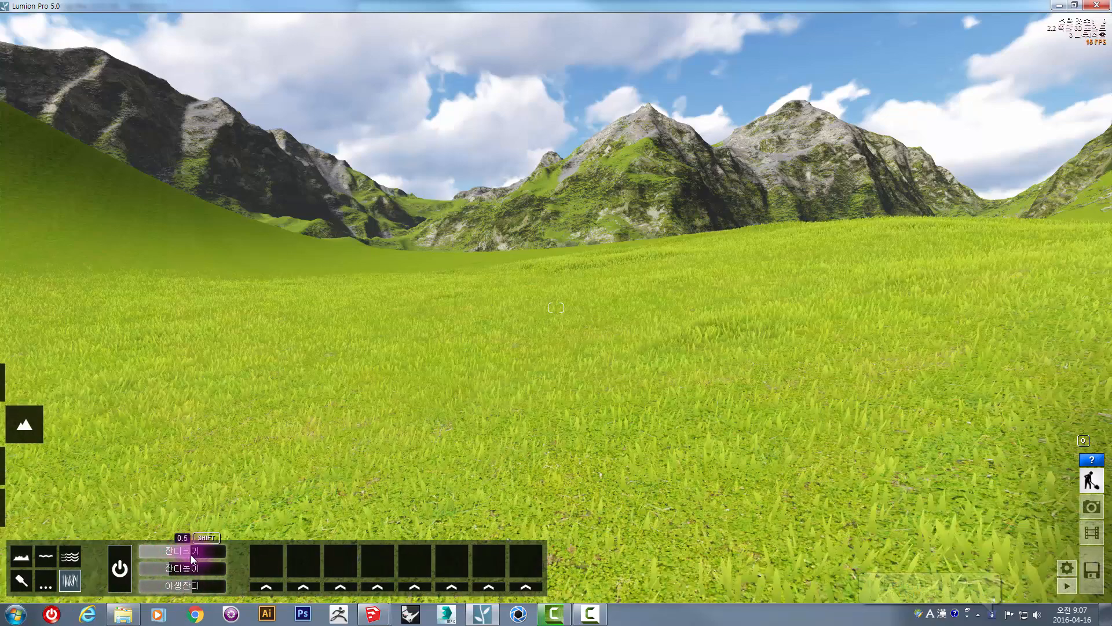
mouse_move(188, 591)
left_mouse_down()
mouse_move(220, 590)
mouse_move(190, 593)
left_mouse_up()
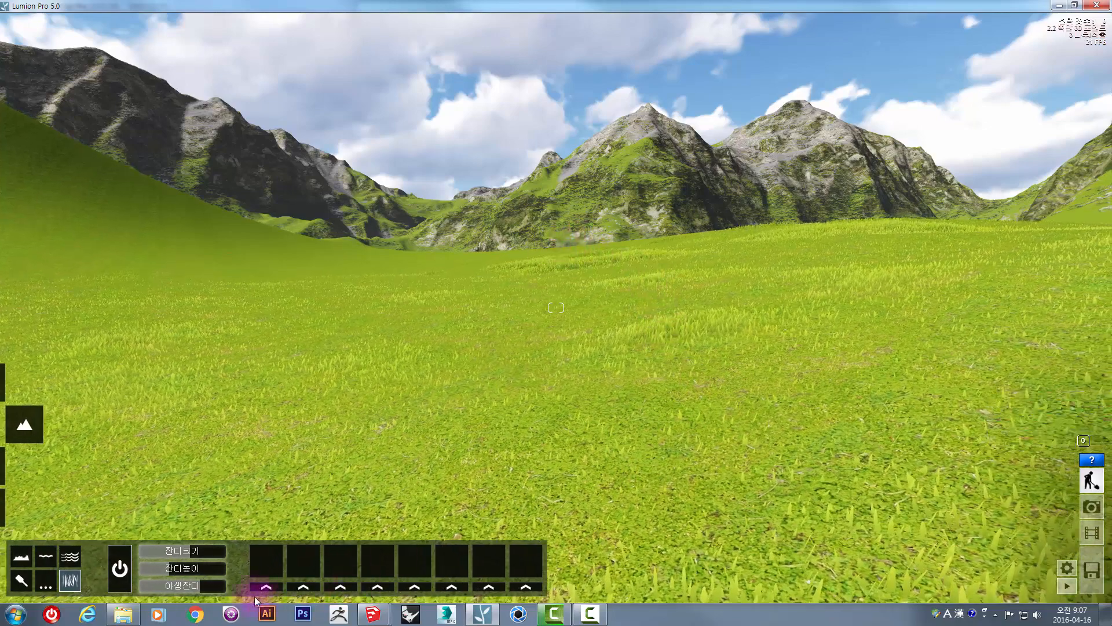
left_click_drag(199, 590, 203, 565)
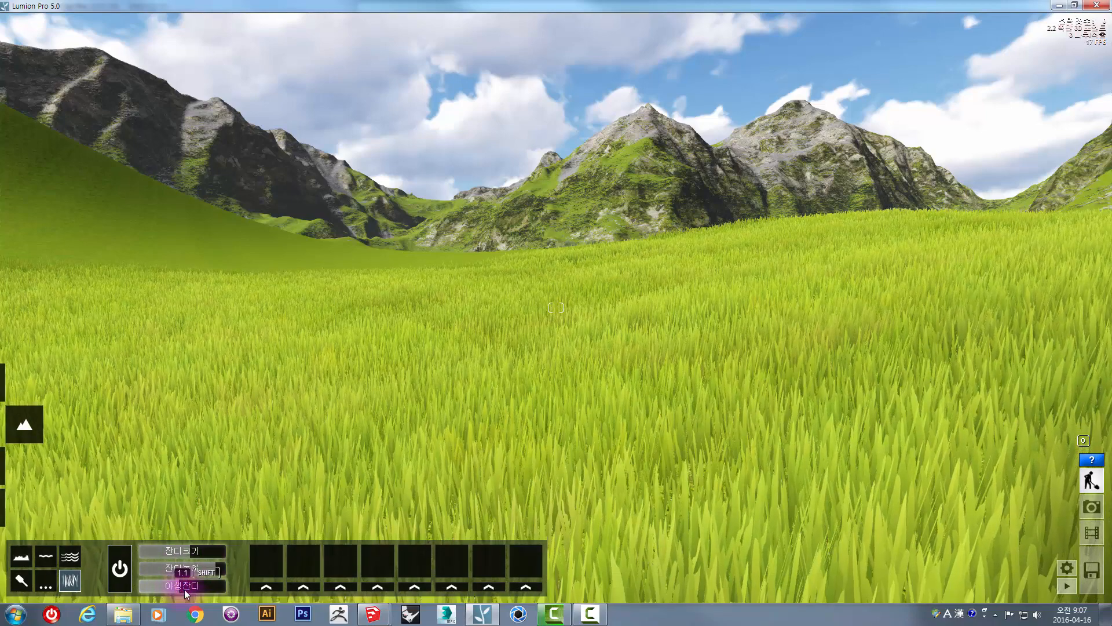
left_click_drag(180, 588, 224, 575)
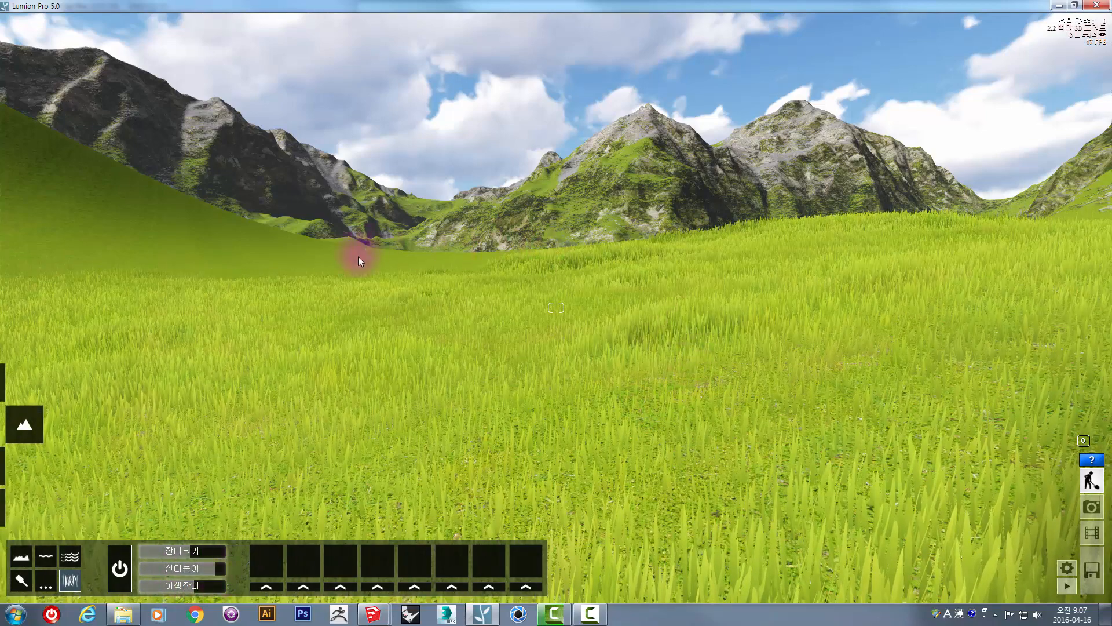
Add the large grey boulder as the first item scattered in the grass, and approach the hillside where the boulders lie
right_click_drag(509, 324, 511, 327)
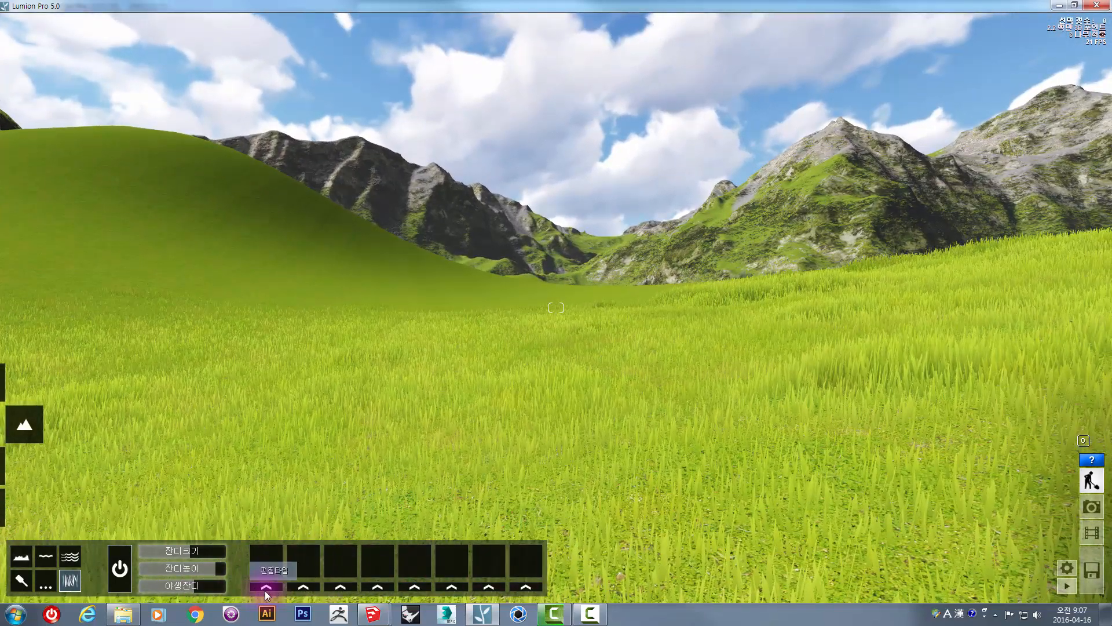
left_click(266, 587)
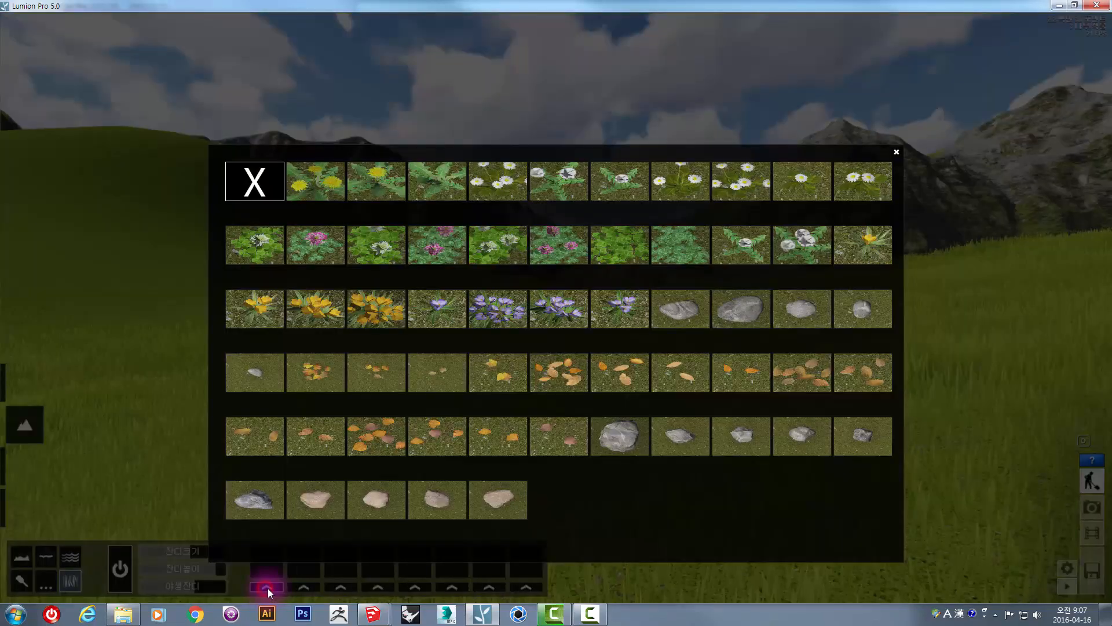
left_click(621, 438)
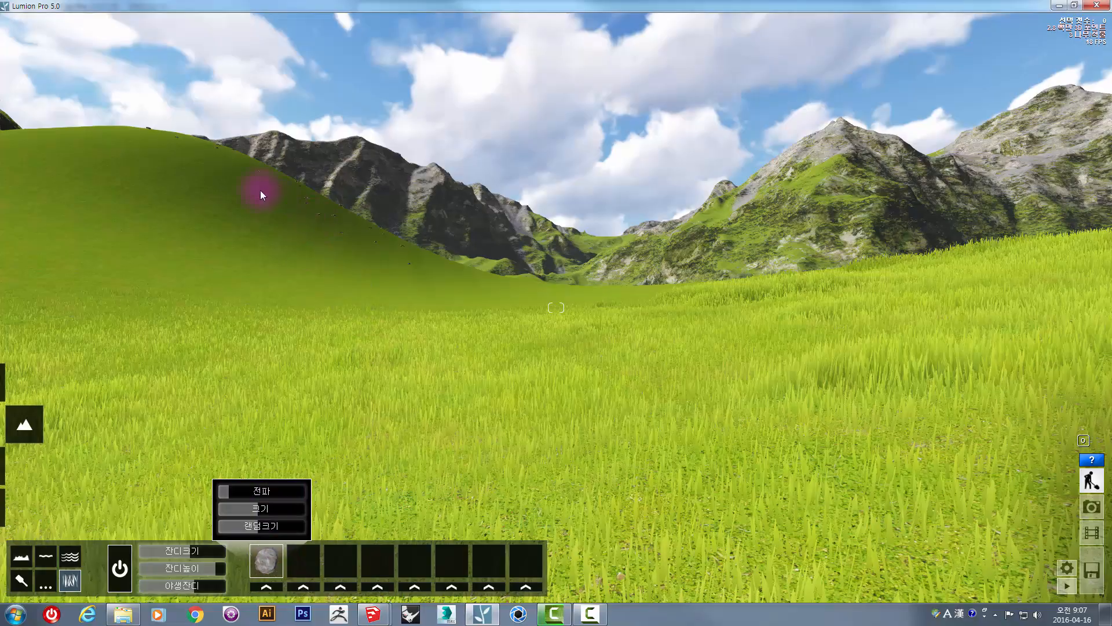
key("w")
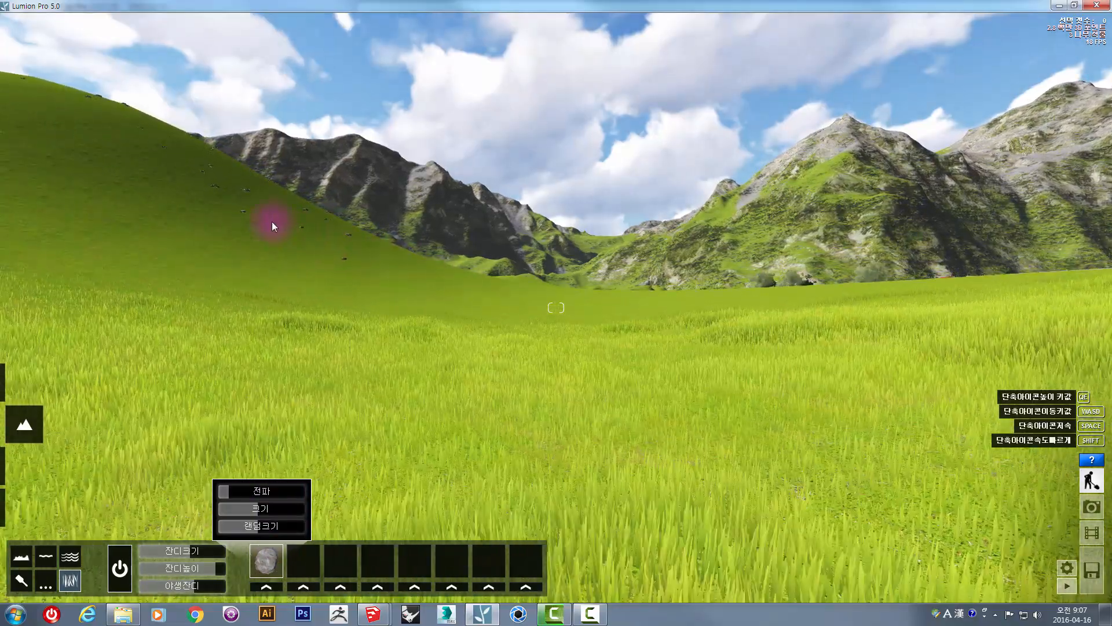
right_click_drag(403, 284, 399, 282)
key("w")
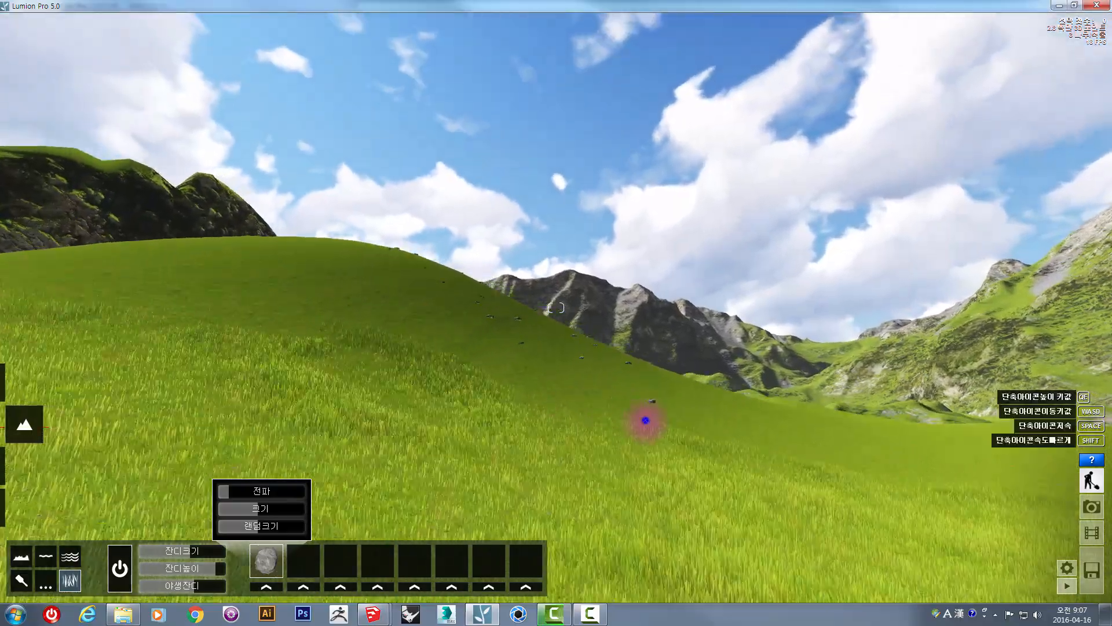
Increase the boulders' spread (전파) and set their random size (랜덤크기) to 0.5
right_click_drag(644, 421, 315, 597)
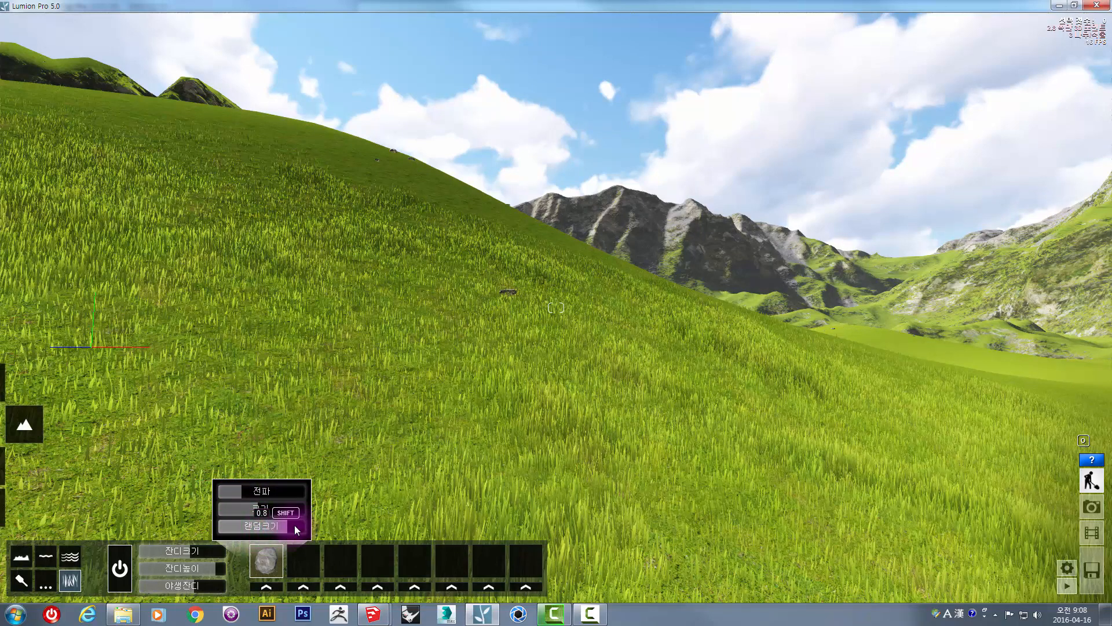
left_click_drag(294, 525, 255, 528)
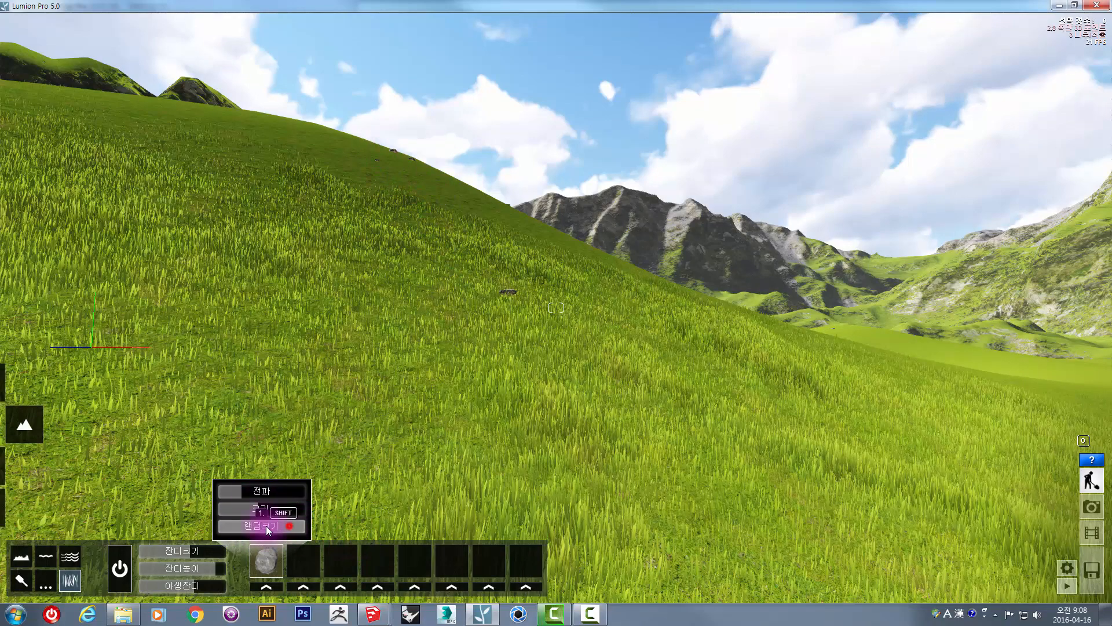
key("w")
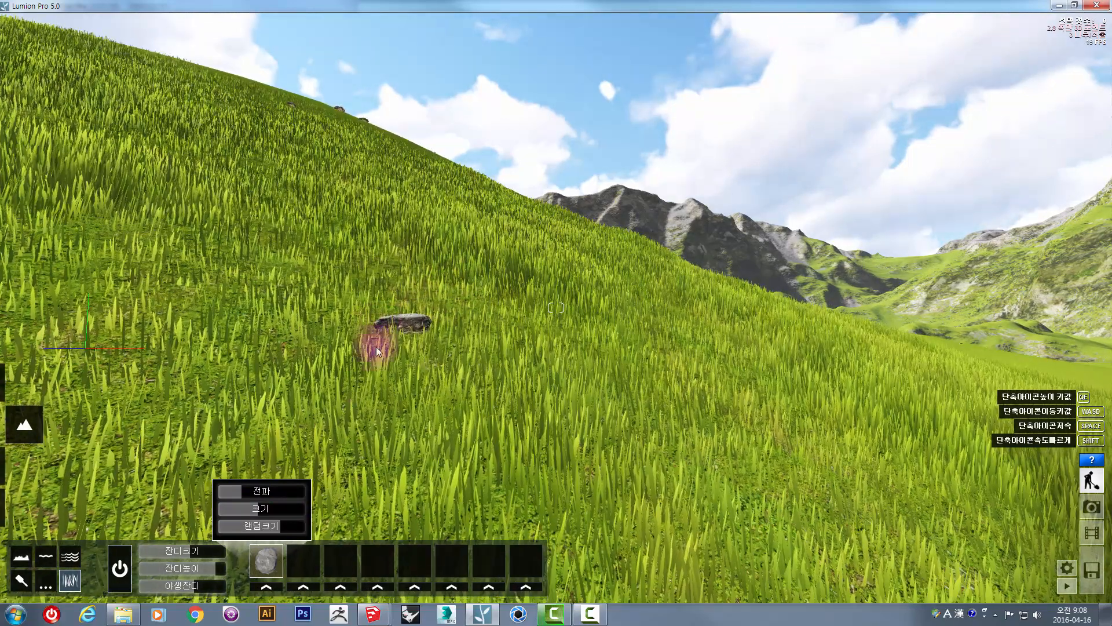
mouse_move(276, 529)
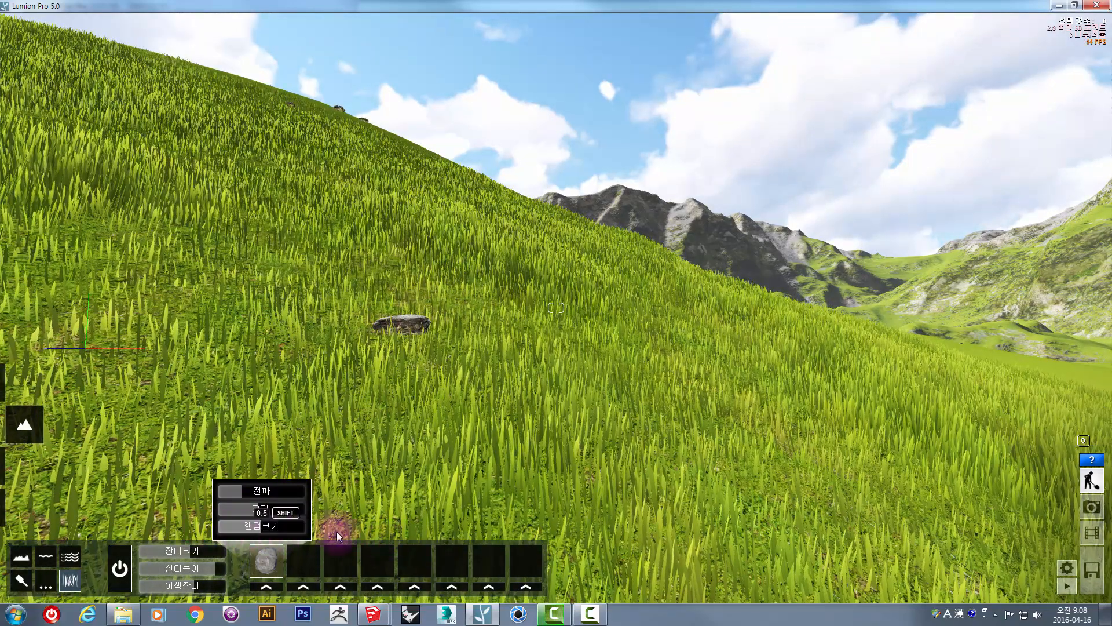
Add pink-flowered clover as the second grass item, increase its spread and size, and set its random size to 0.9
left_click(304, 589)
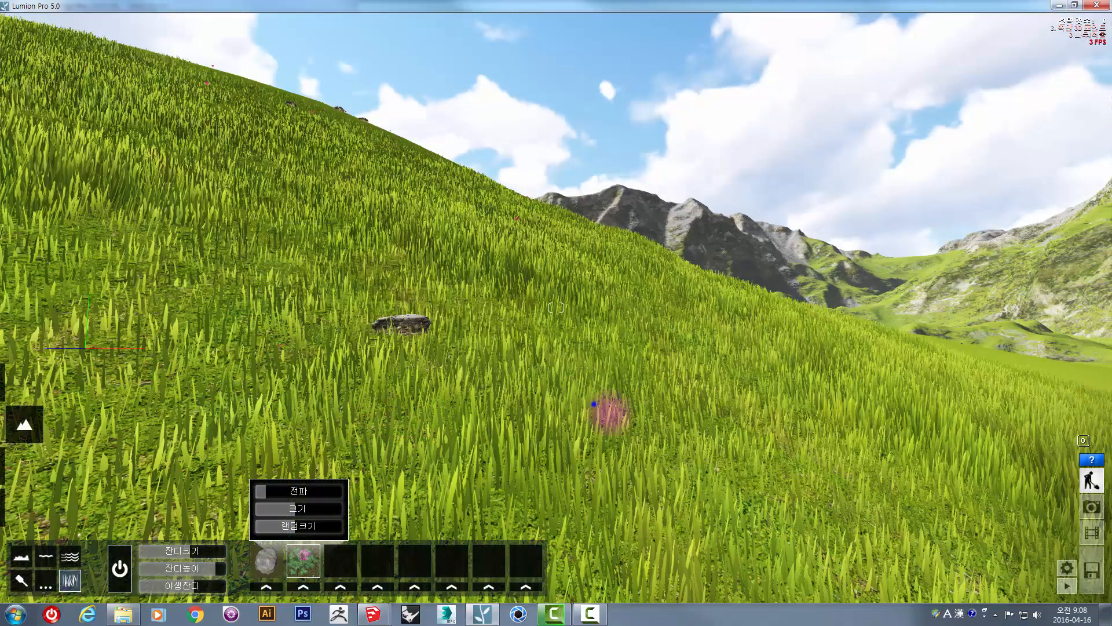
right_click_drag(594, 404, 722, 387)
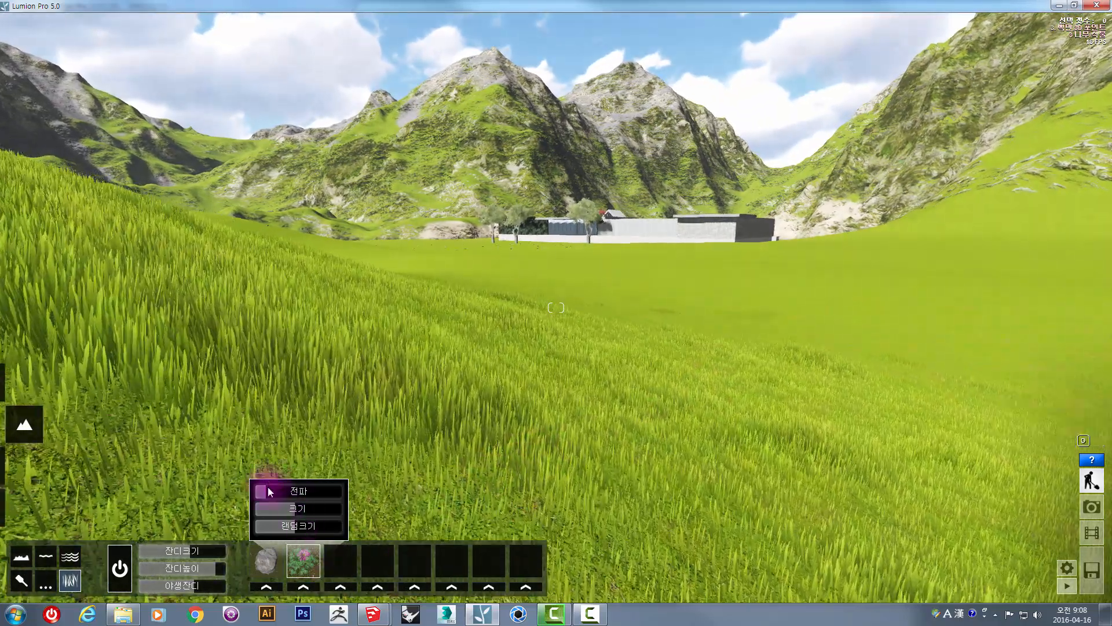
mouse_move(269, 492)
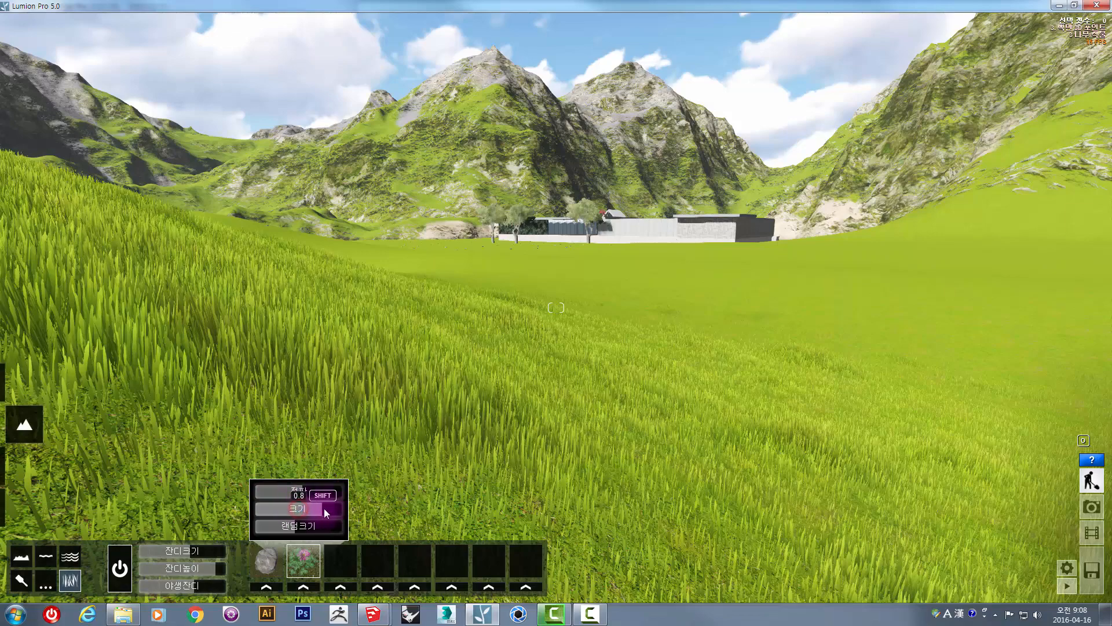
mouse_move(295, 528)
left_click_drag(329, 527, 330, 527)
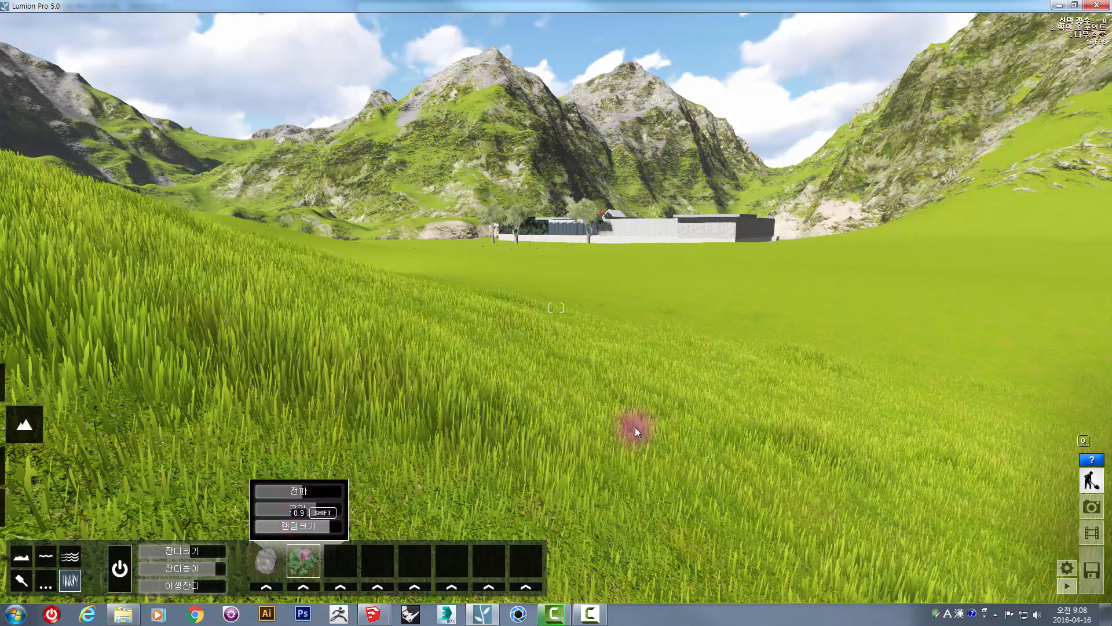
Shorten the field's grass by setting the grass size to 0.3 and lowering the height and wildness
right_click_drag(648, 424, 472, 412)
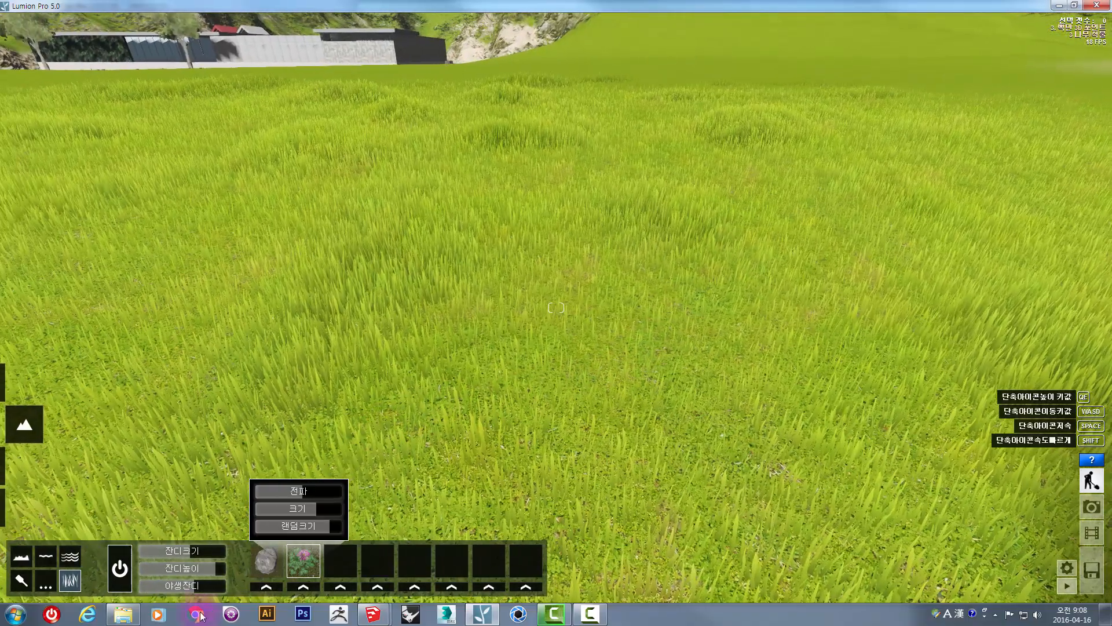
mouse_move(192, 572)
left_click_drag(188, 574, 173, 554)
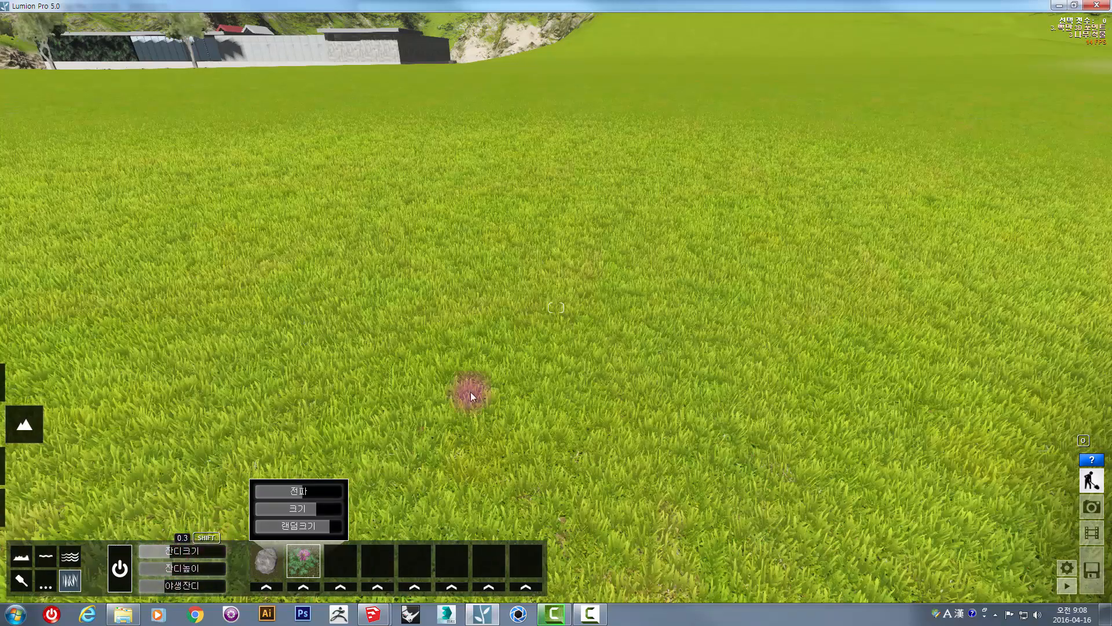
Add the dense orange flower cluster as the third grass item and the purple crocus (크로커스 7) as the fourth
right_click_drag(511, 323, 489, 375)
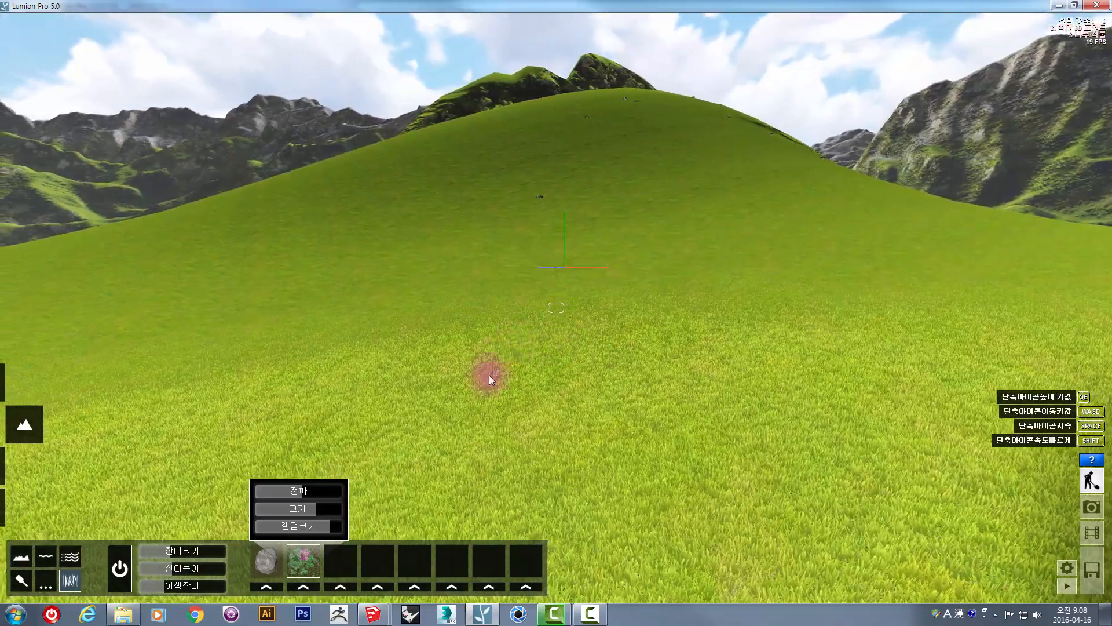
left_click(341, 578)
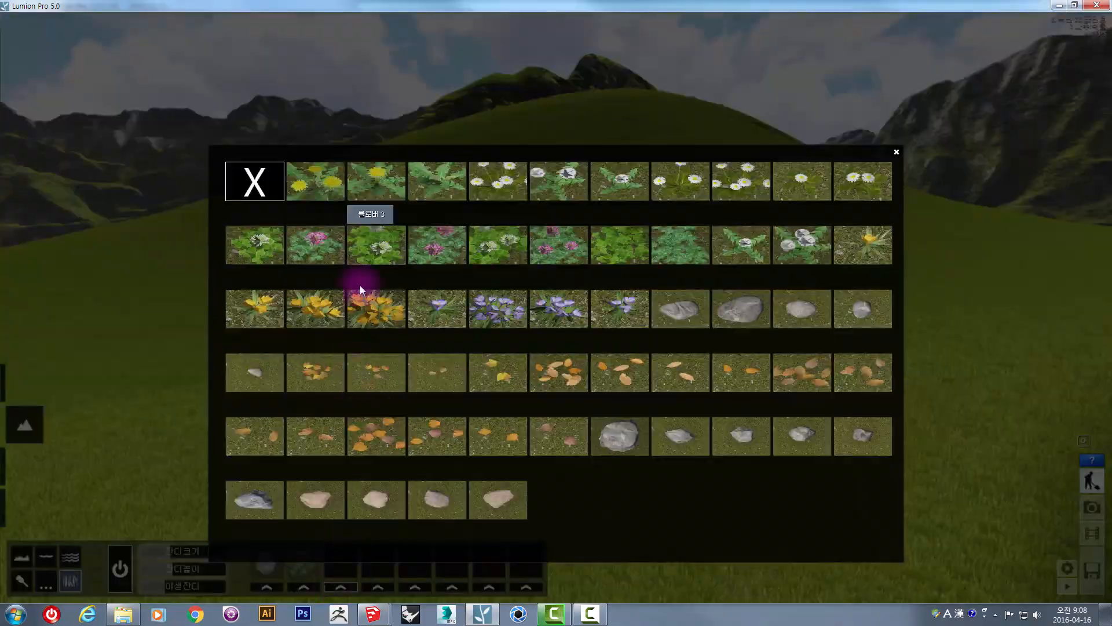
left_click(386, 317)
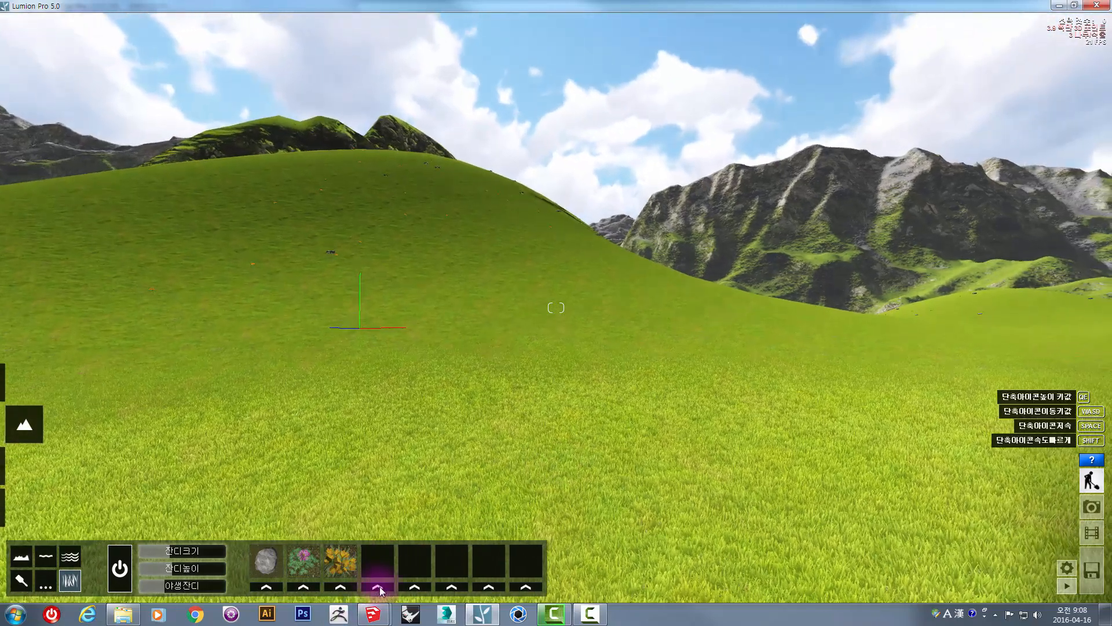
left_click(380, 586)
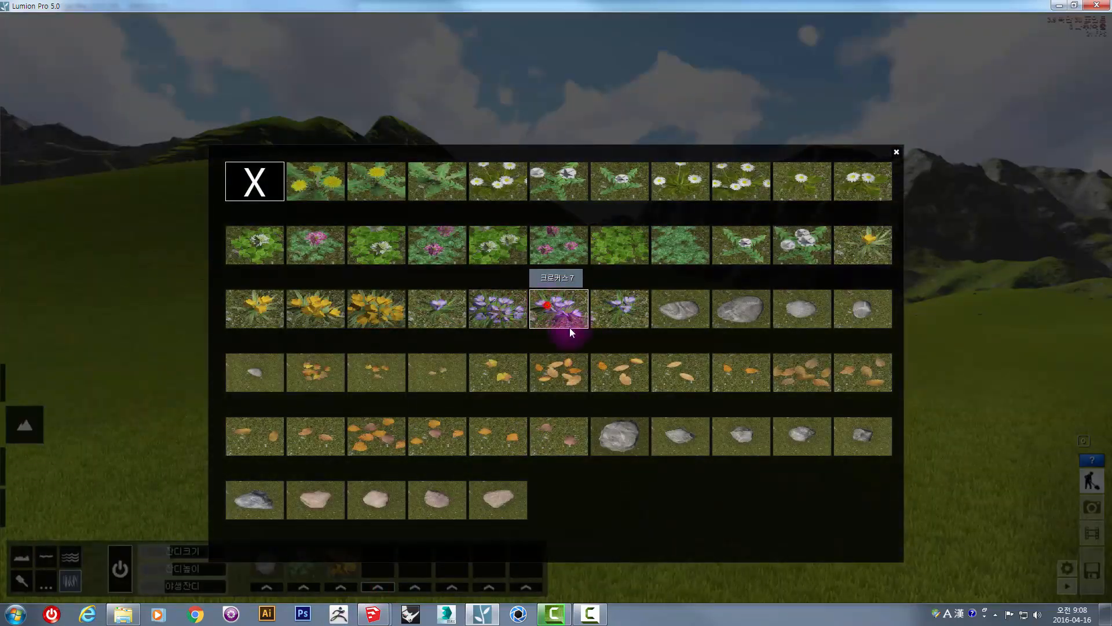
left_click(558, 308)
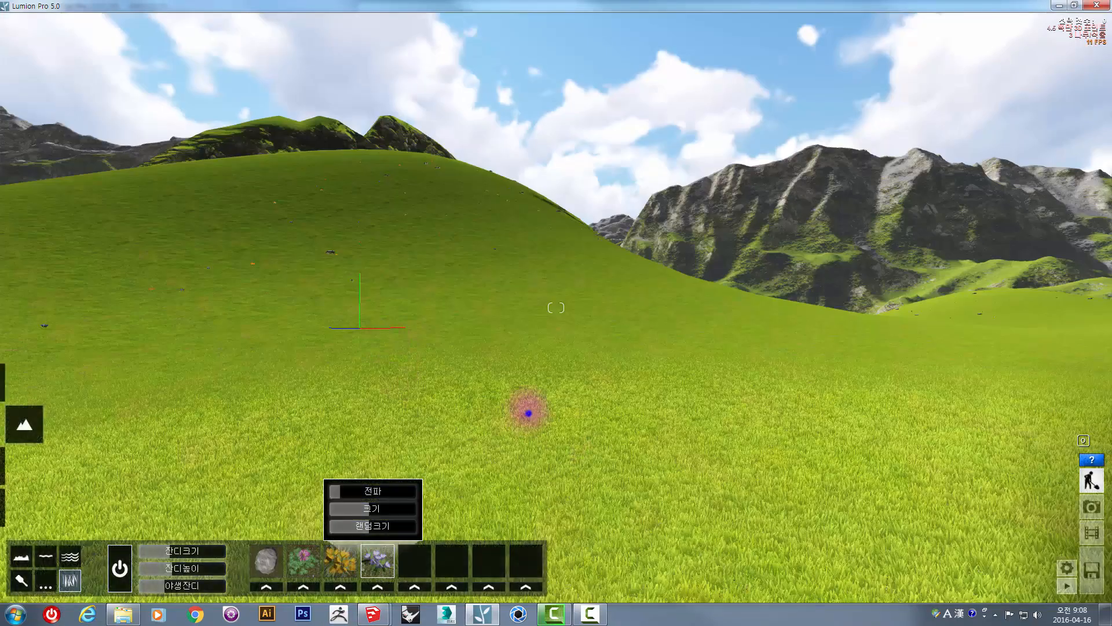
Move up the hill and examine the boulders and flowers scattered in the grass at close range
key("w")
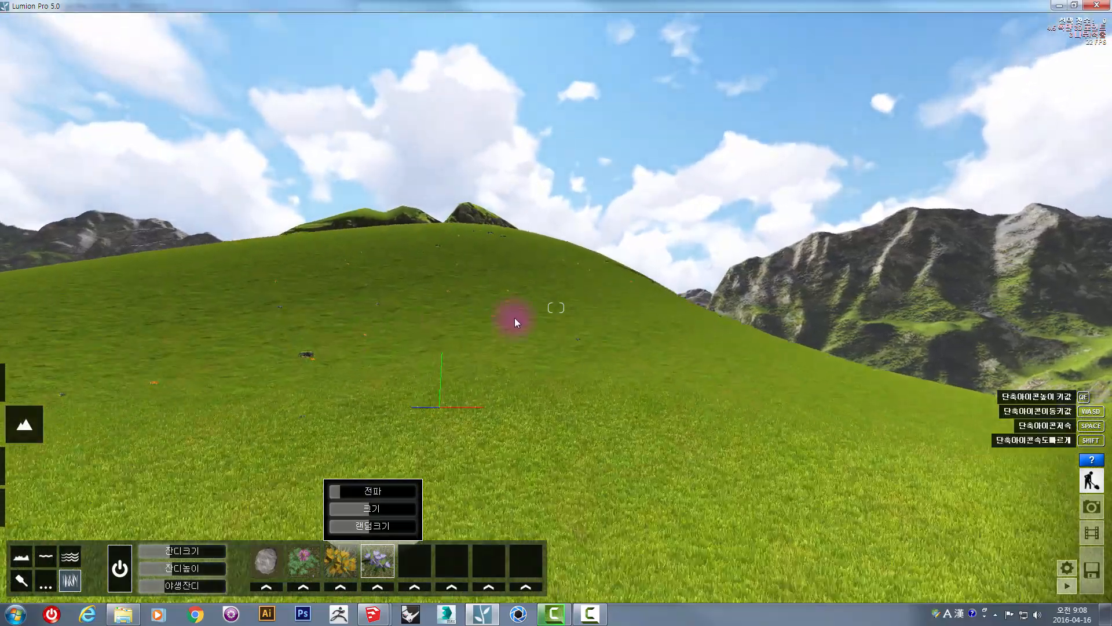
key("w")
key("a")
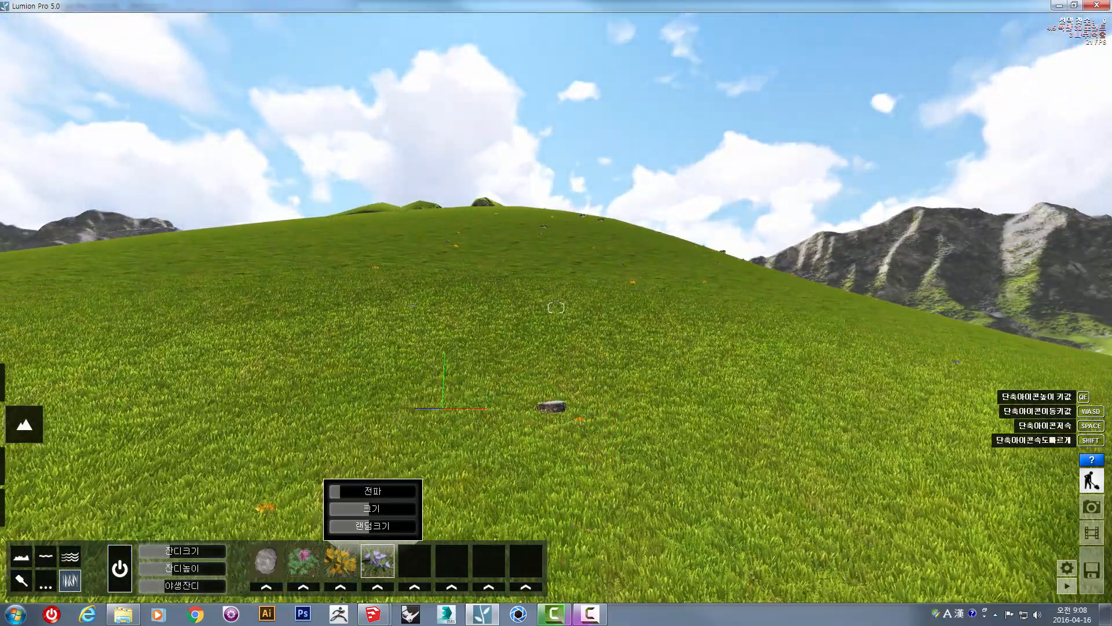
key("w")
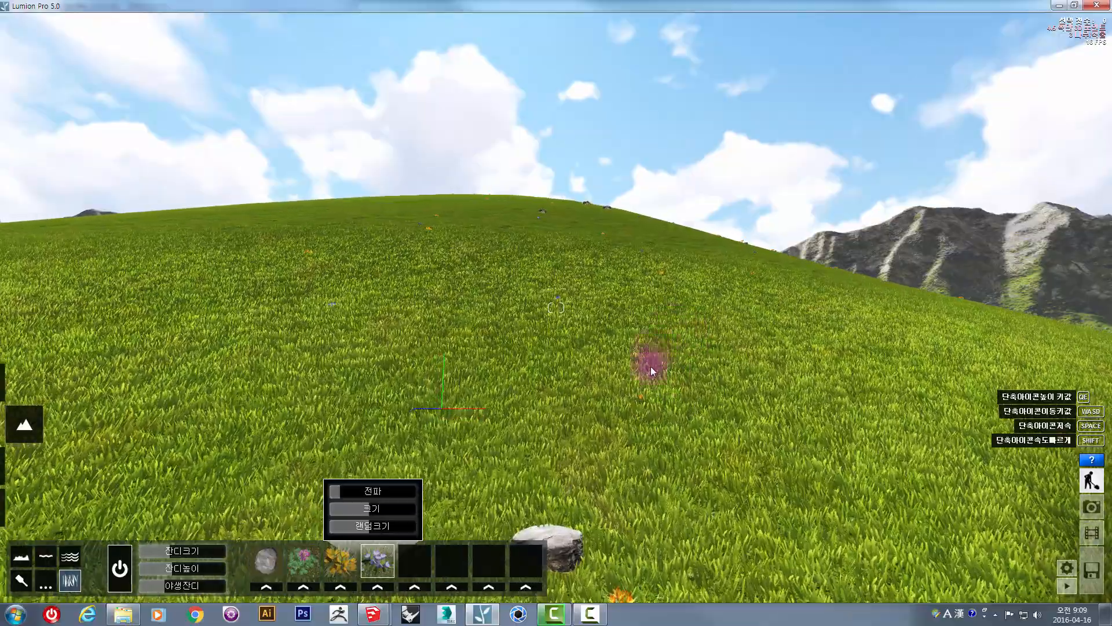
right_click_drag(651, 368, 675, 311)
key("s")
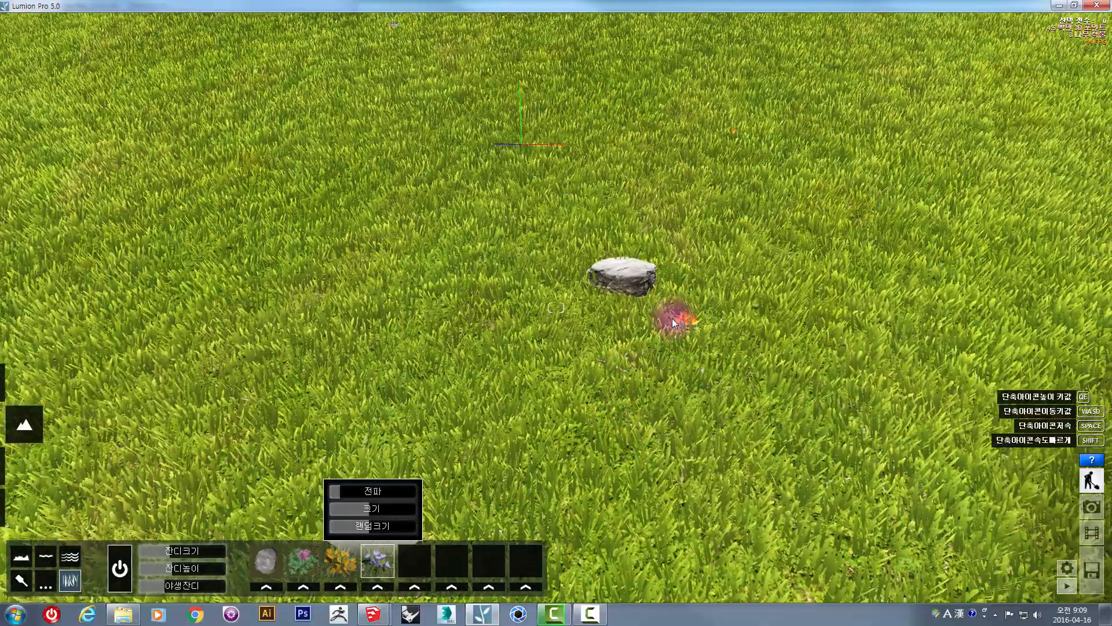
Raise the purple crocus's spread to 6.2 and increase its size, and enlarge the orange flower cluster
key("s")
right_click_drag(557, 366, 457, 395)
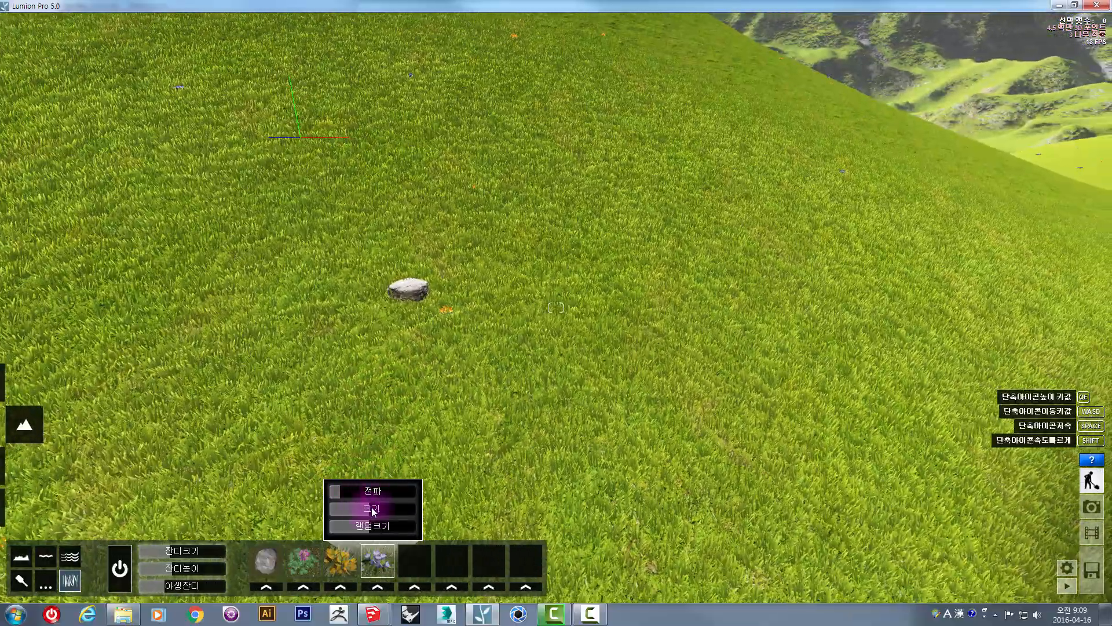
mouse_move(370, 508)
left_mouse_down()
mouse_move(390, 508)
mouse_move(352, 488)
mouse_move(381, 495)
left_mouse_up()
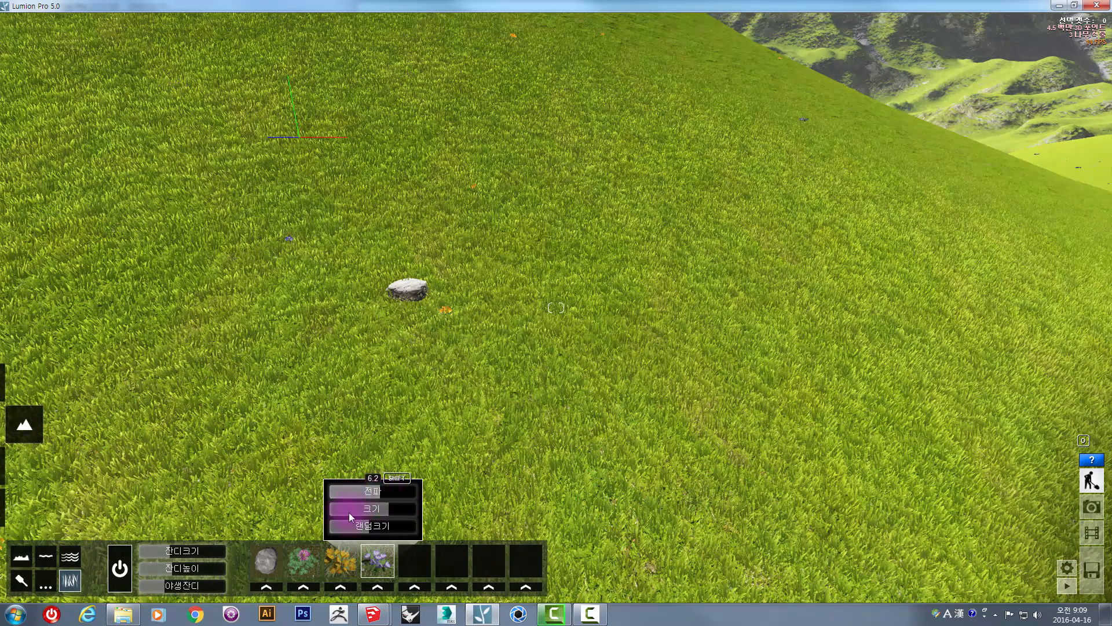
left_click(348, 566)
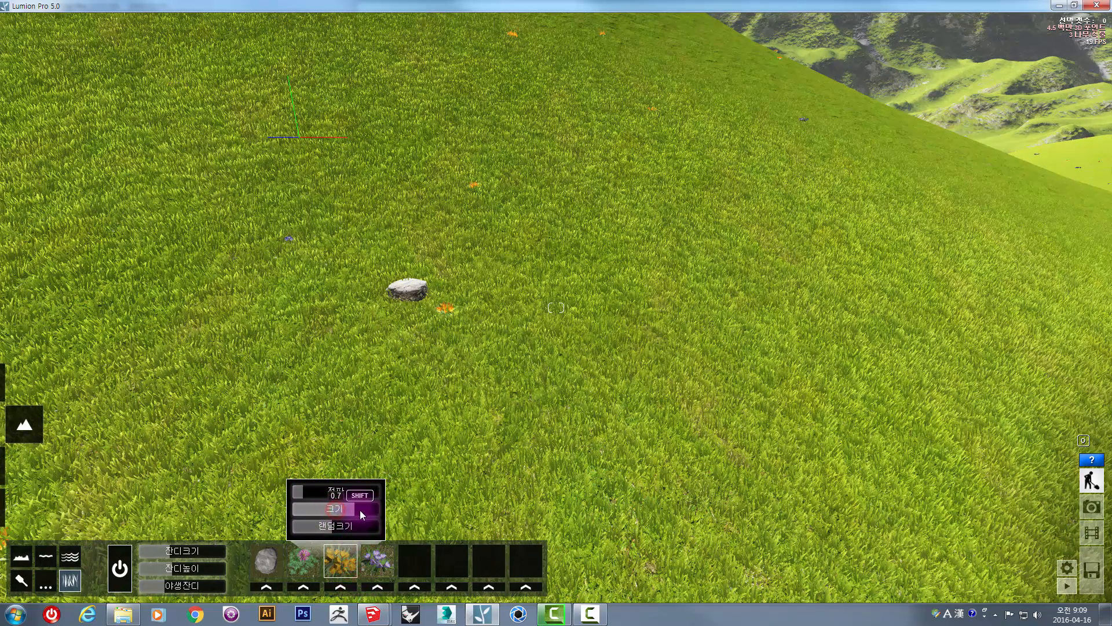
left_click_drag(360, 510, 362, 509)
right_click_drag(535, 325, 614, 302)
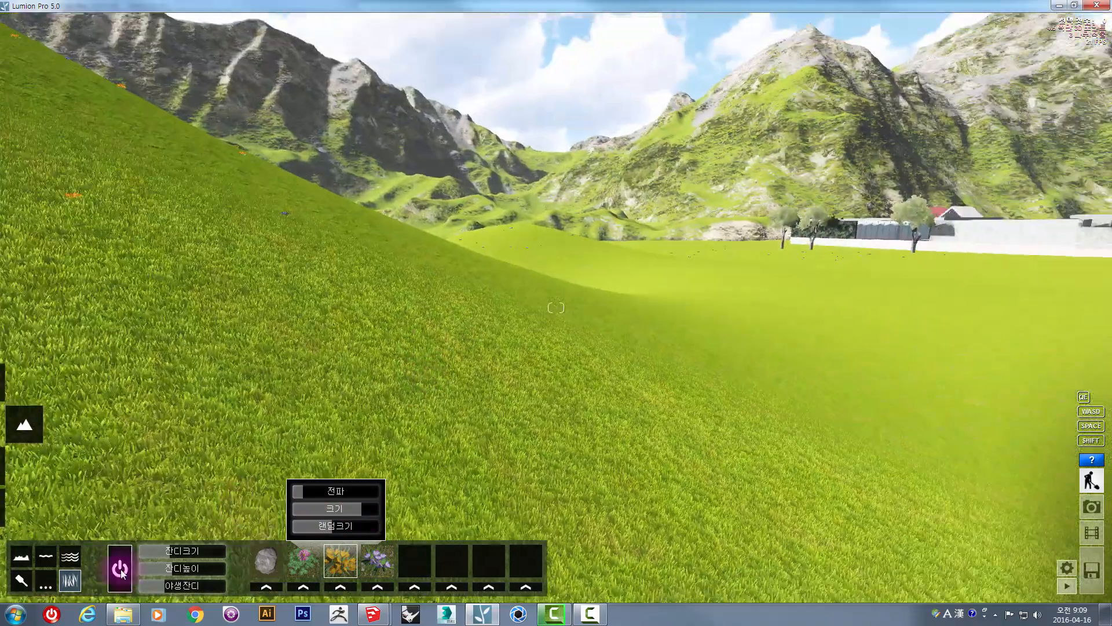
Switch to the water tool and examine the whole mountain terrain with its lakes and buildings from high above
left_click(55, 555)
right_click_drag(593, 341, 634, 339)
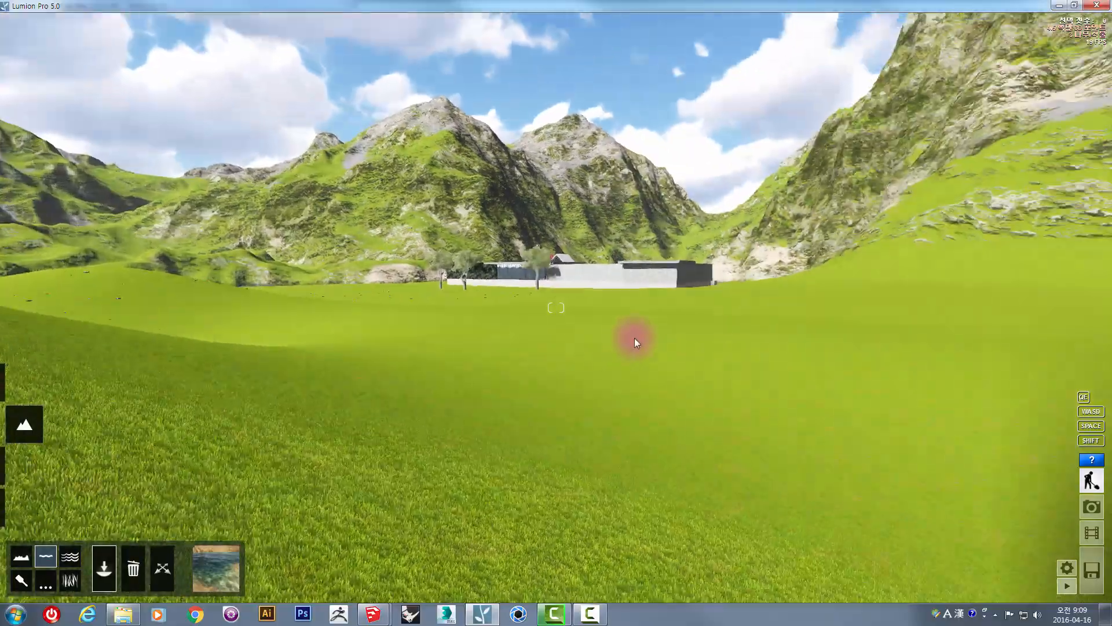
key("w")
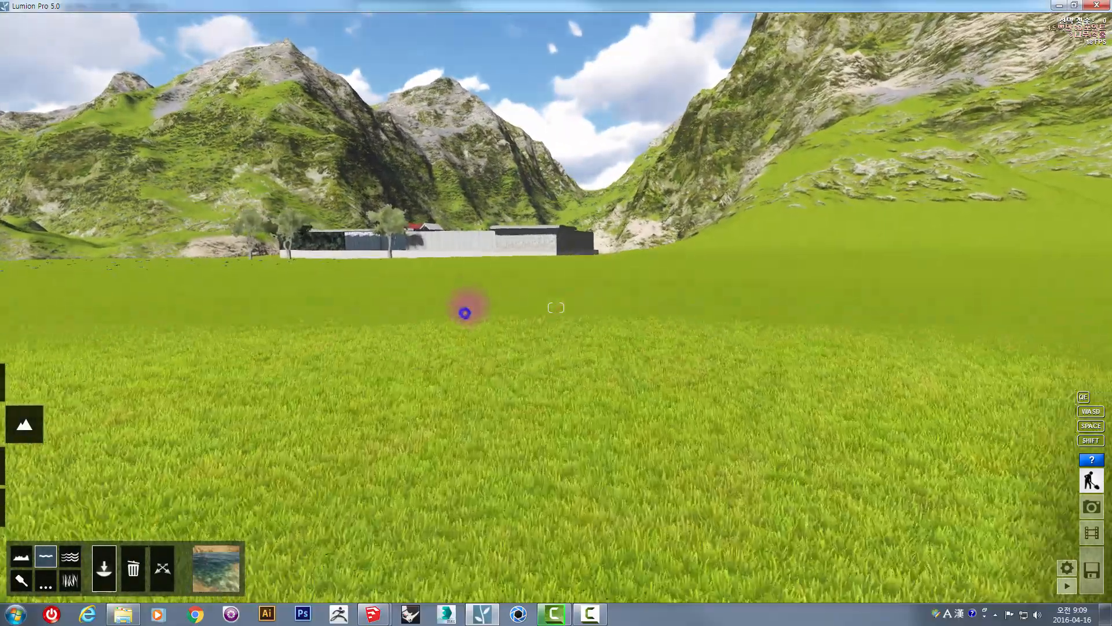
right_click_drag(464, 313, 459, 314)
key("q")
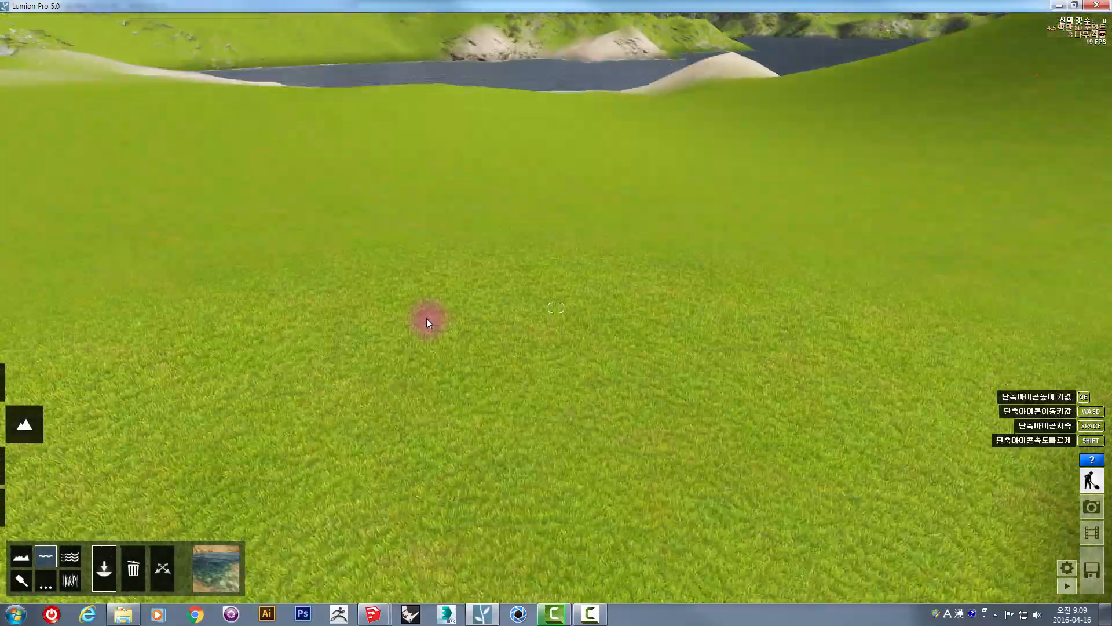
right_click_drag(370, 305, 384, 341)
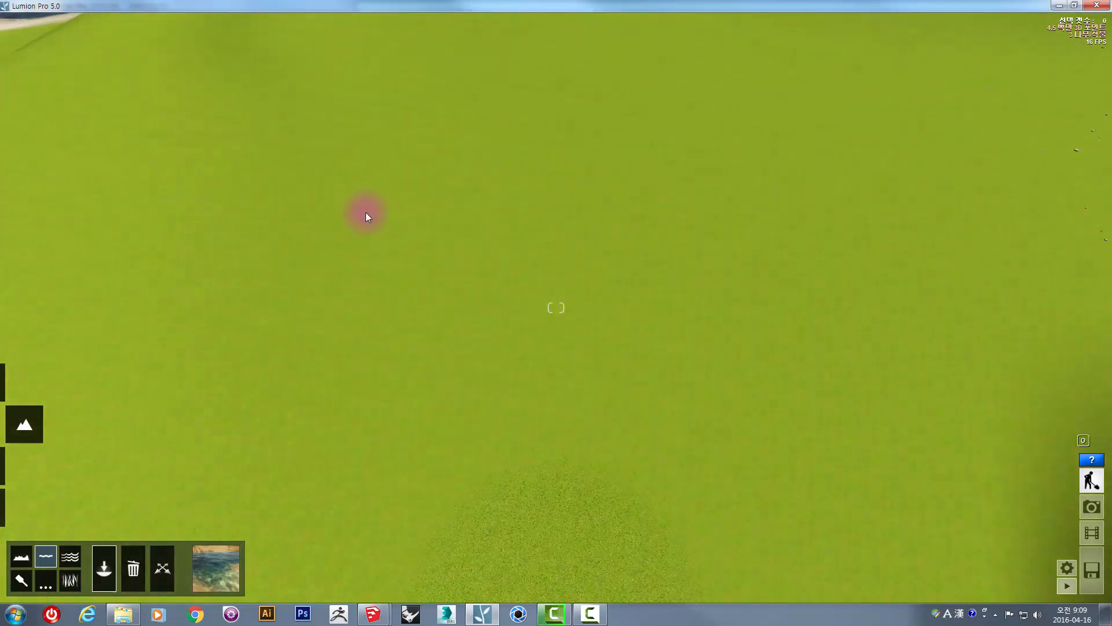
key("shift+s")
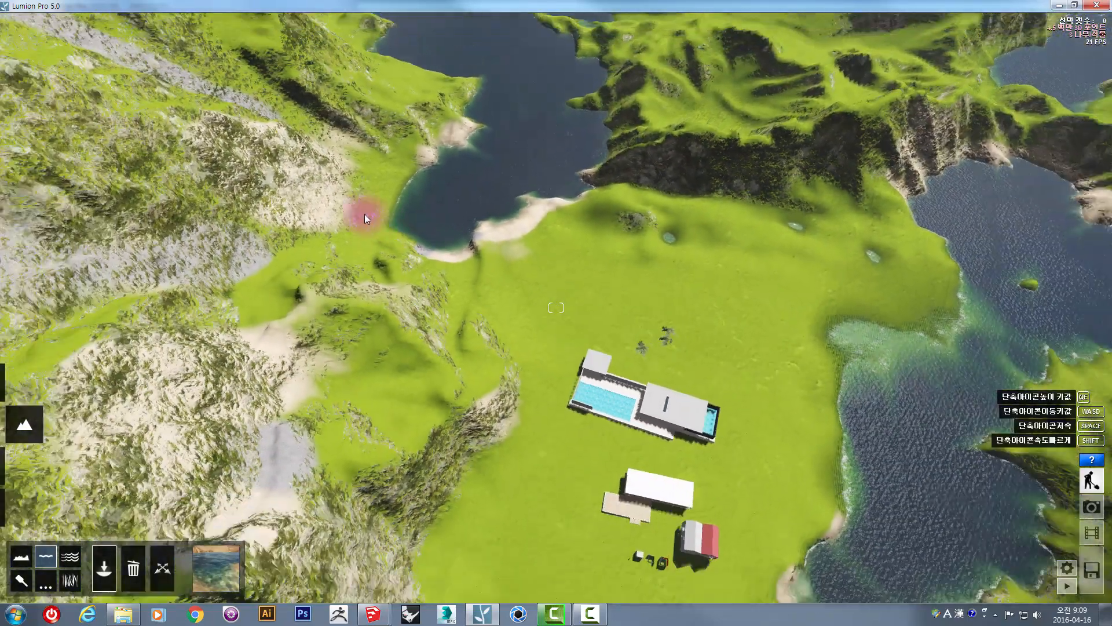
key("shift+s")
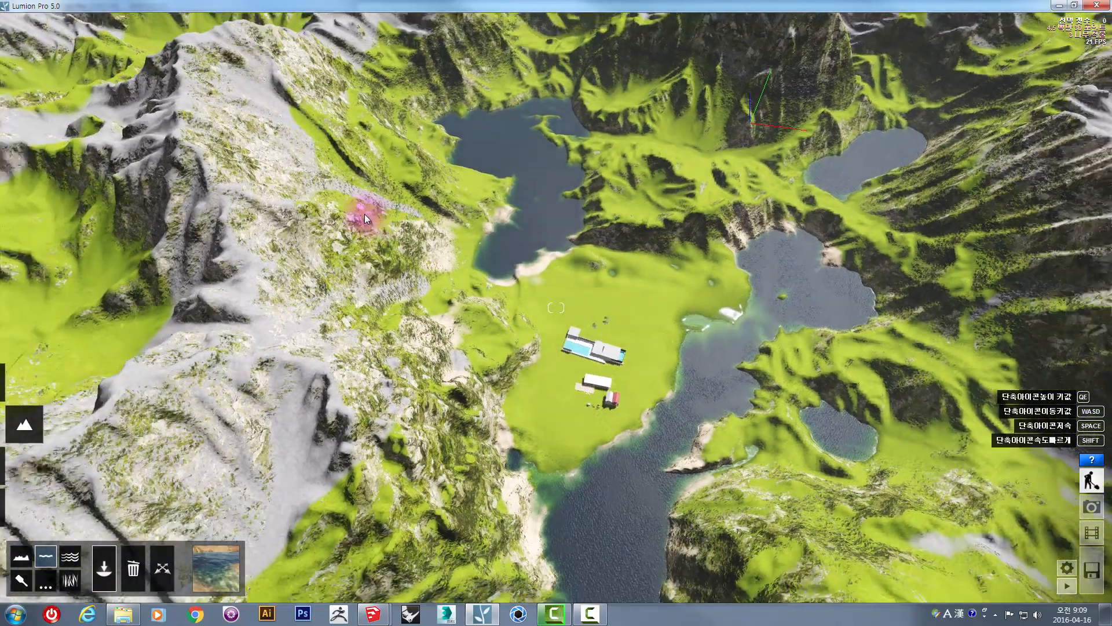
key("shift+s")
mouse_move(505, 287)
right_mouse_down()
mouse_move(505, 238)
mouse_move(489, 293)
mouse_move(596, 308)
mouse_move(525, 269)
mouse_move(505, 282)
right_mouse_up()
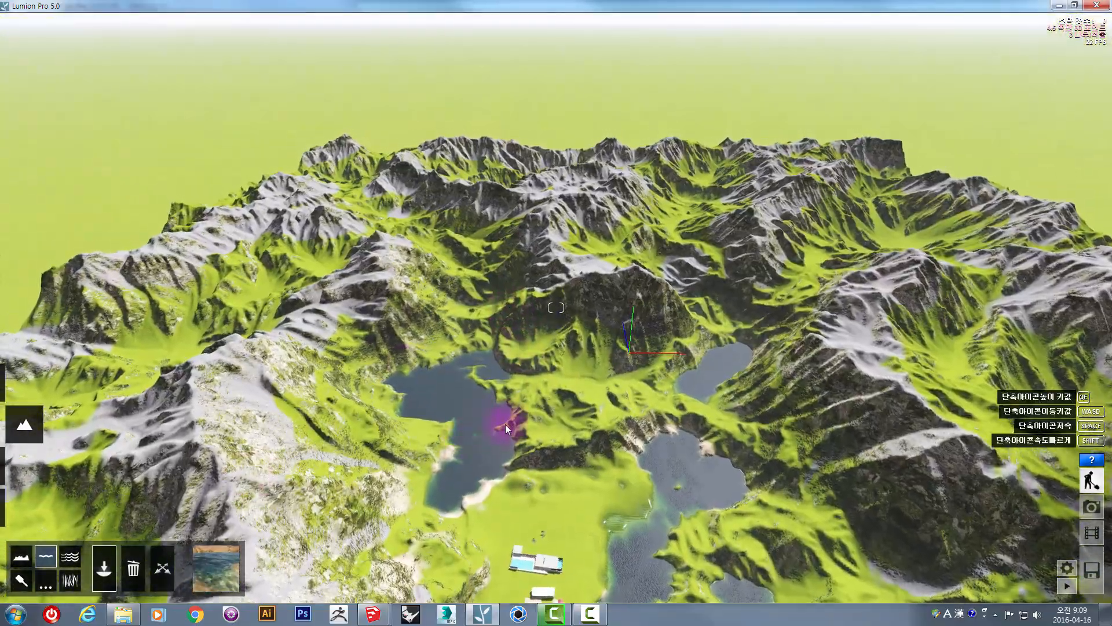
mouse_move(497, 408)
right_mouse_down()
mouse_move(487, 421)
mouse_move(484, 390)
right_mouse_up()
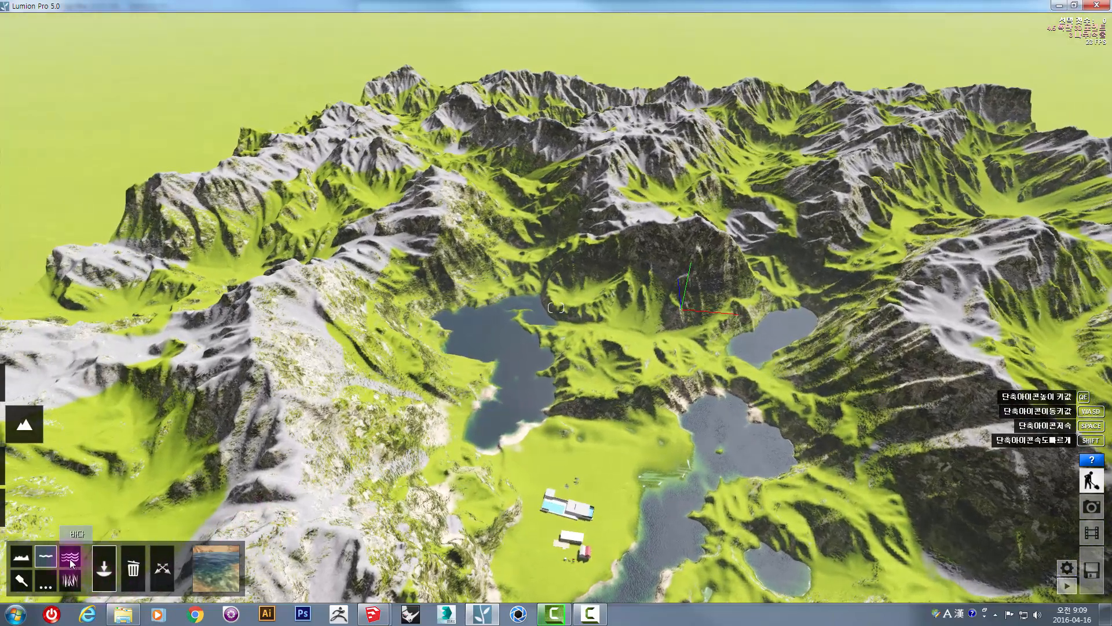
Open the ocean settings and toggle the ocean off and on to compare the terrain with and without it
left_click(70, 559)
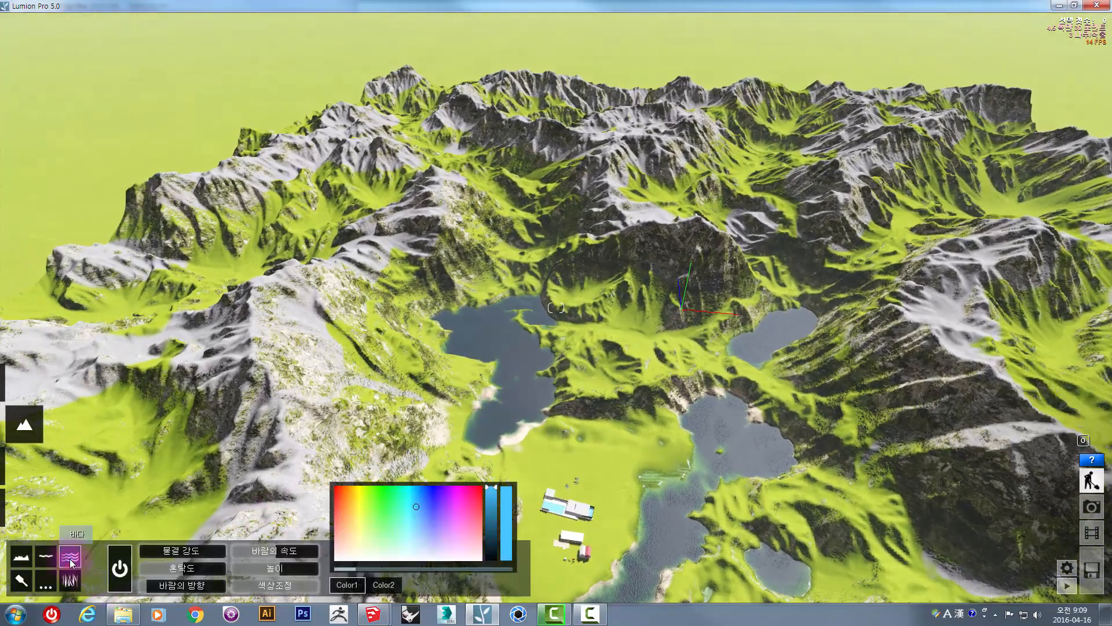
left_click(120, 566)
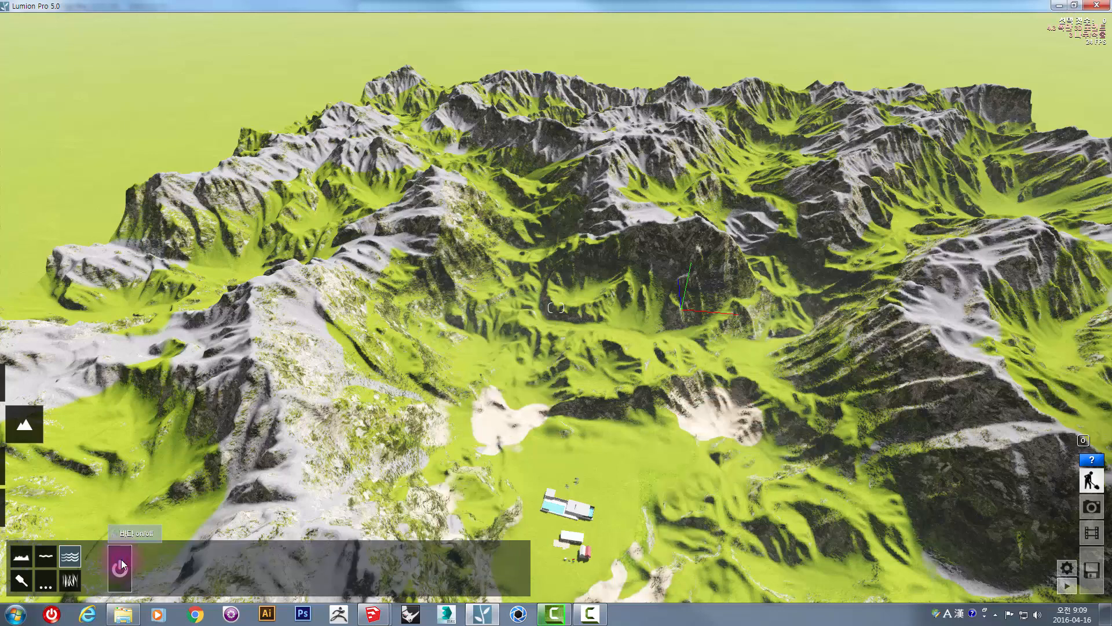
left_click(121, 564)
left_click(120, 565)
left_click(121, 564)
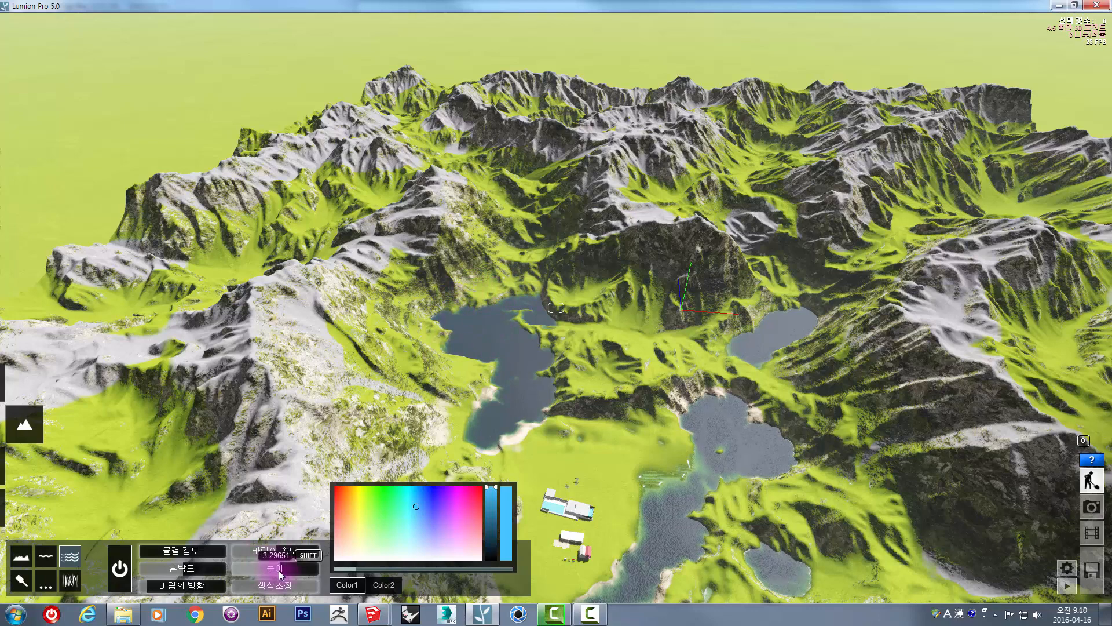
Raise the ocean height to about 88.7 to flood the valleys, and view the water surface up close
mouse_move(283, 573)
left_mouse_down()
mouse_move(292, 577)
mouse_move(297, 561)
left_mouse_up()
right_click_drag(511, 238, 515, 261)
right_click_drag(632, 538, 603, 598)
right_click_drag(583, 467, 582, 463)
key("w")
key("w")
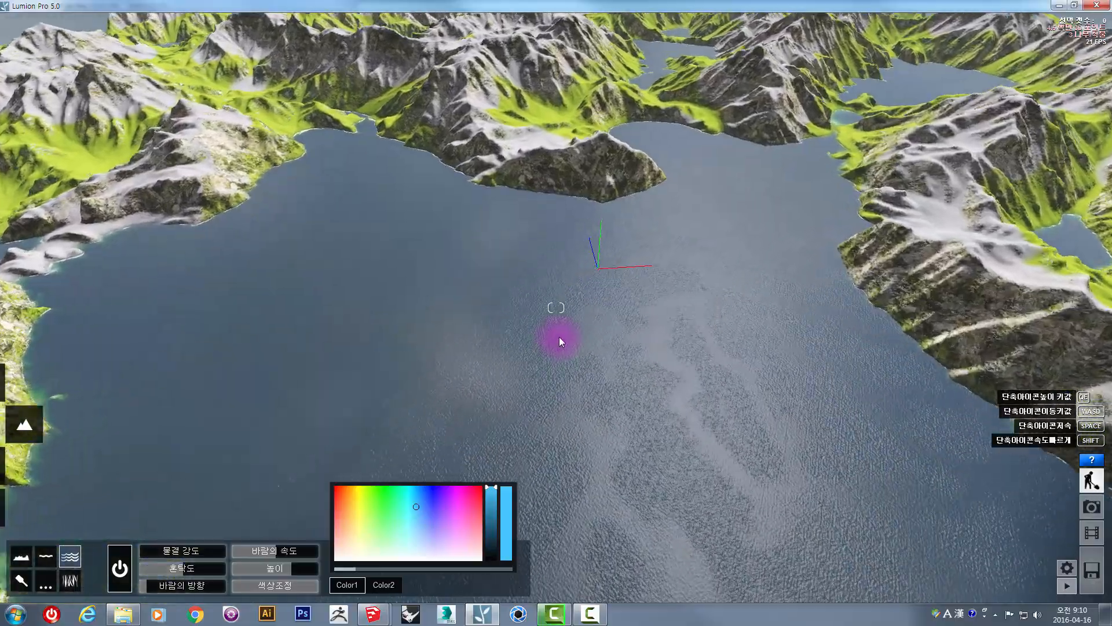
key("w")
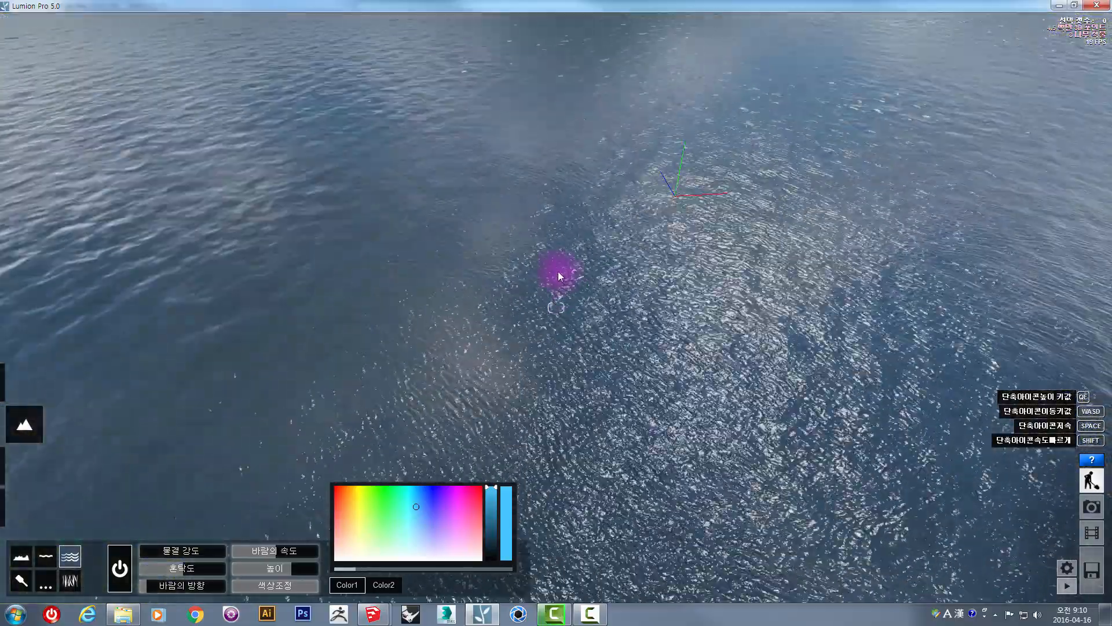
Look across the ocean towards the mountains and increase its wind speed and wave intensity
right_click_drag(557, 270, 278, 552)
left_click_drag(278, 556, 299, 556)
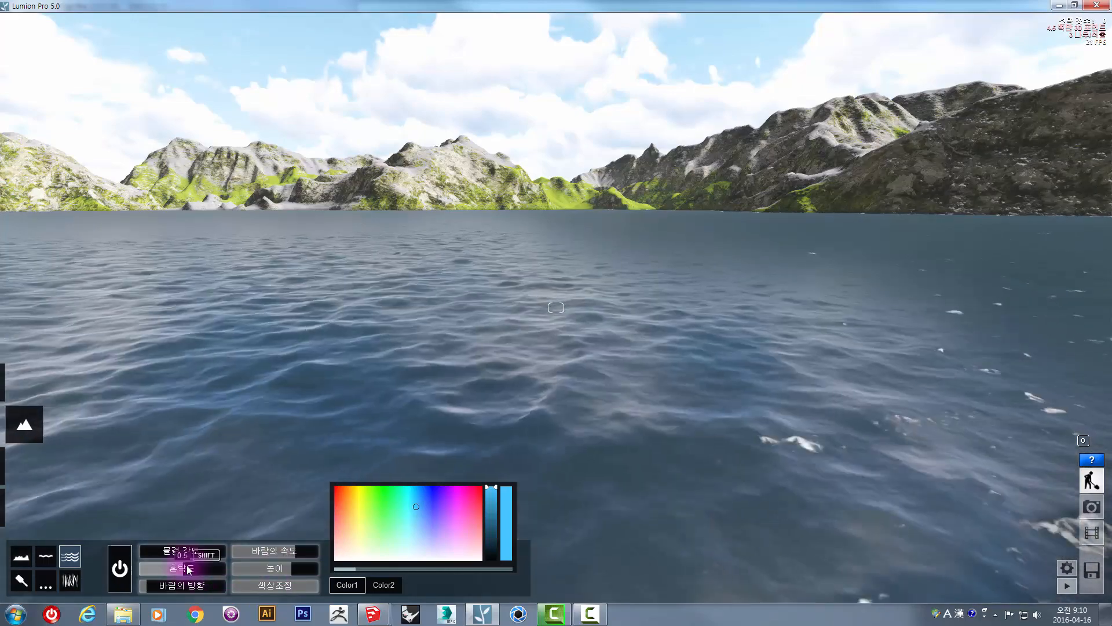
left_click_drag(150, 552, 183, 552)
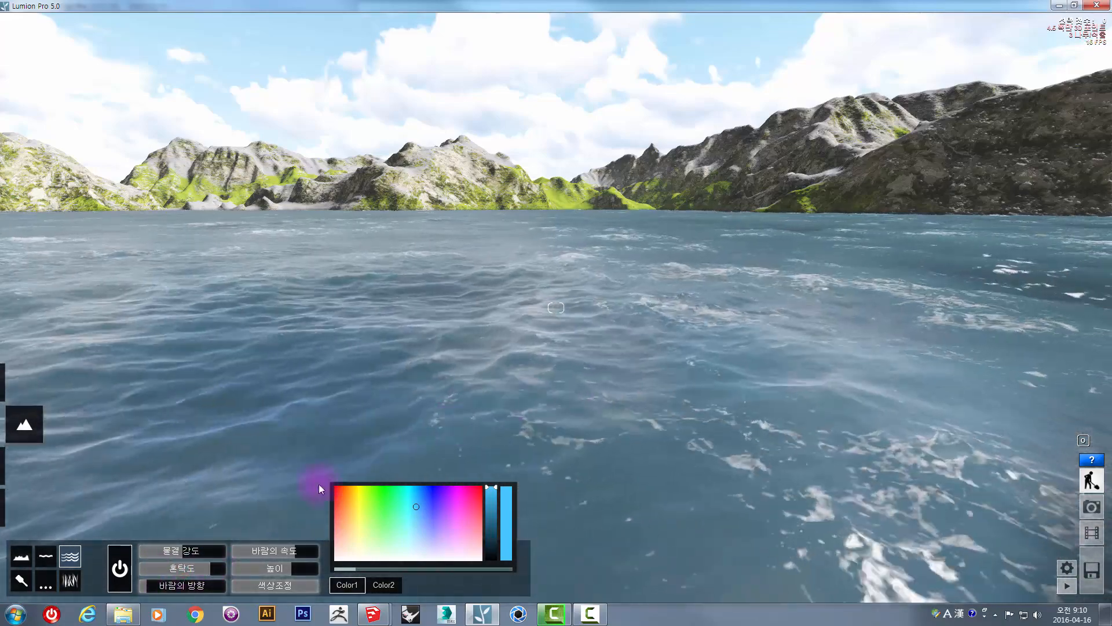
Set the ocean's turbidity (혼탁도) to 0.1 and its wind direction (바람의 방향) to 2.2
mouse_move(189, 572)
left_click_drag(188, 573, 152, 571)
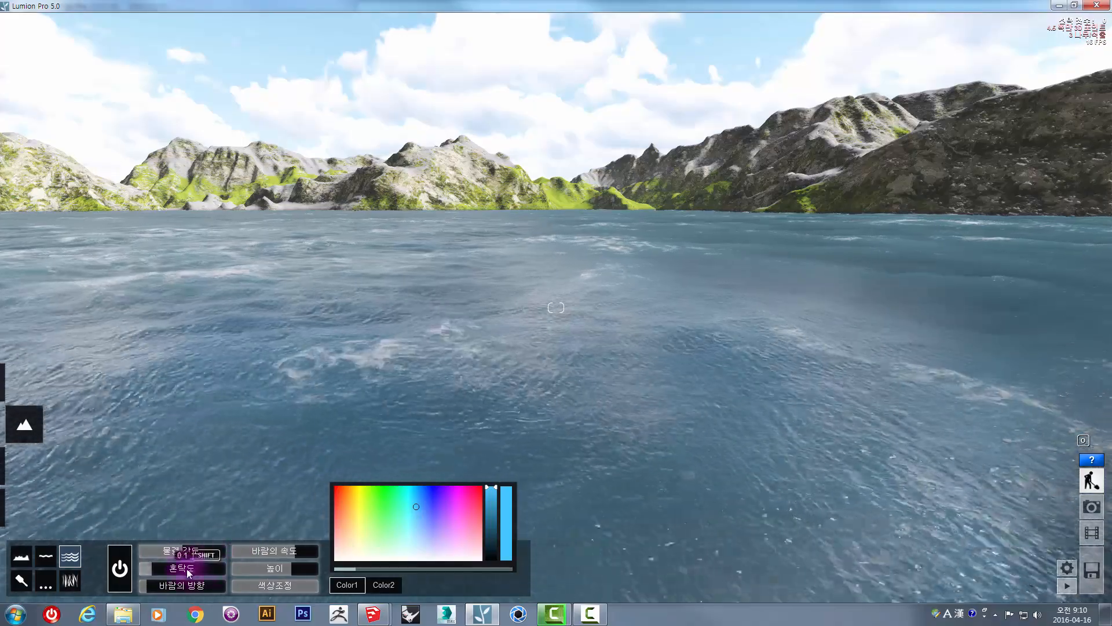
mouse_move(174, 590)
mouse_move(173, 589)
left_mouse_down()
mouse_move(189, 589)
mouse_move(143, 587)
mouse_move(186, 587)
mouse_move(171, 586)
left_mouse_up()
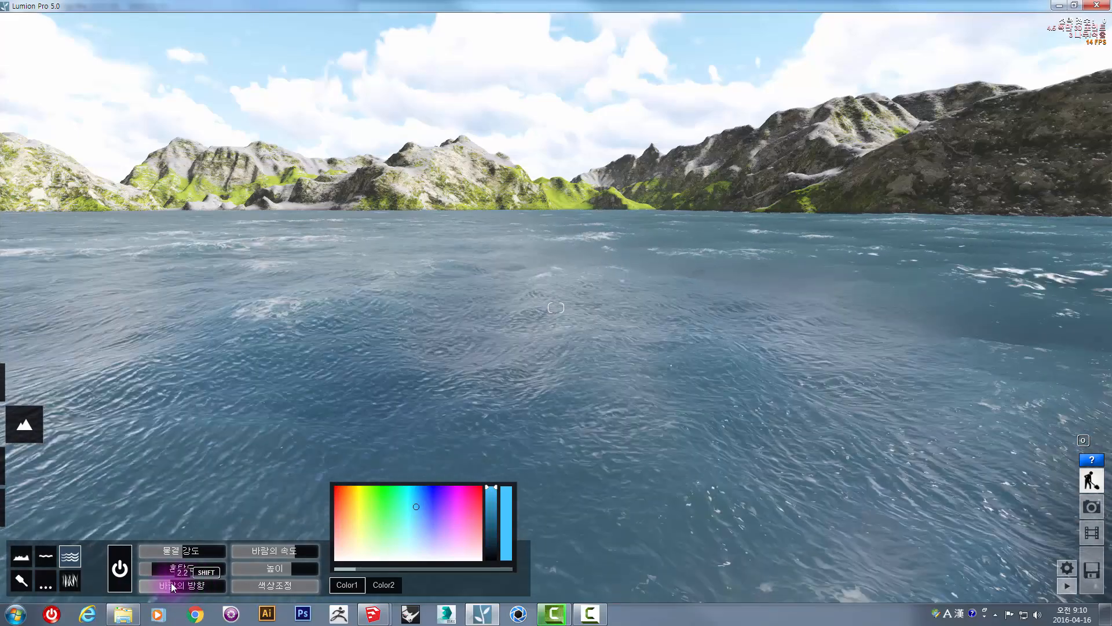
Change the ocean's color to a deeper, more saturated blue and reduce the color adjustment (색상조정) to a medium level
left_click_drag(280, 589, 303, 593)
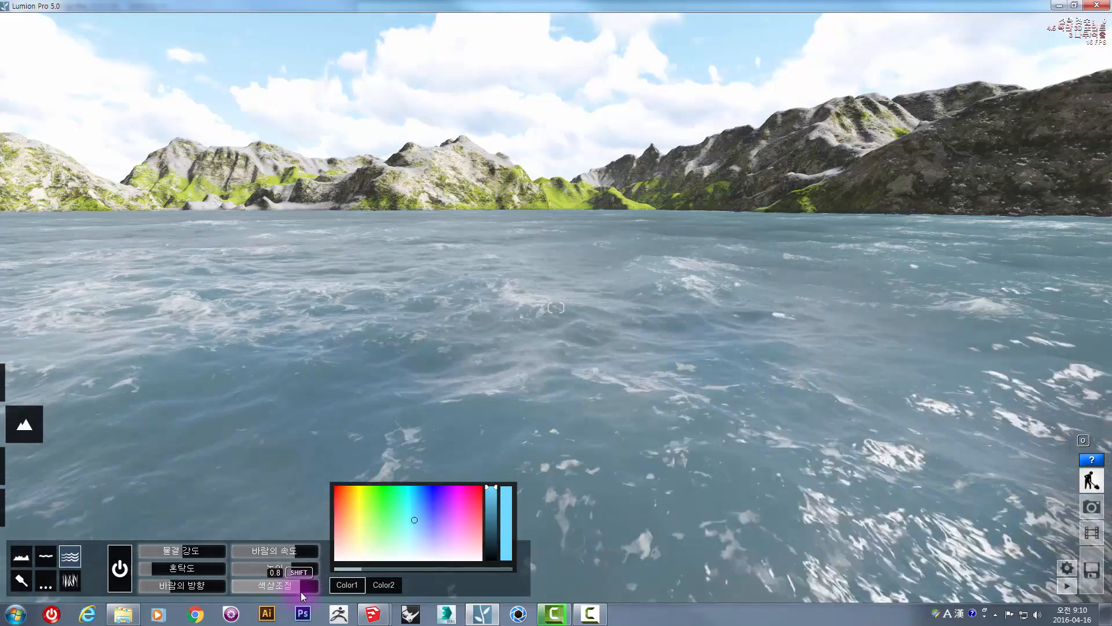
right_click_drag(448, 310, 438, 320)
mouse_move(264, 586)
left_mouse_down()
mouse_move(255, 585)
mouse_move(277, 587)
left_mouse_up()
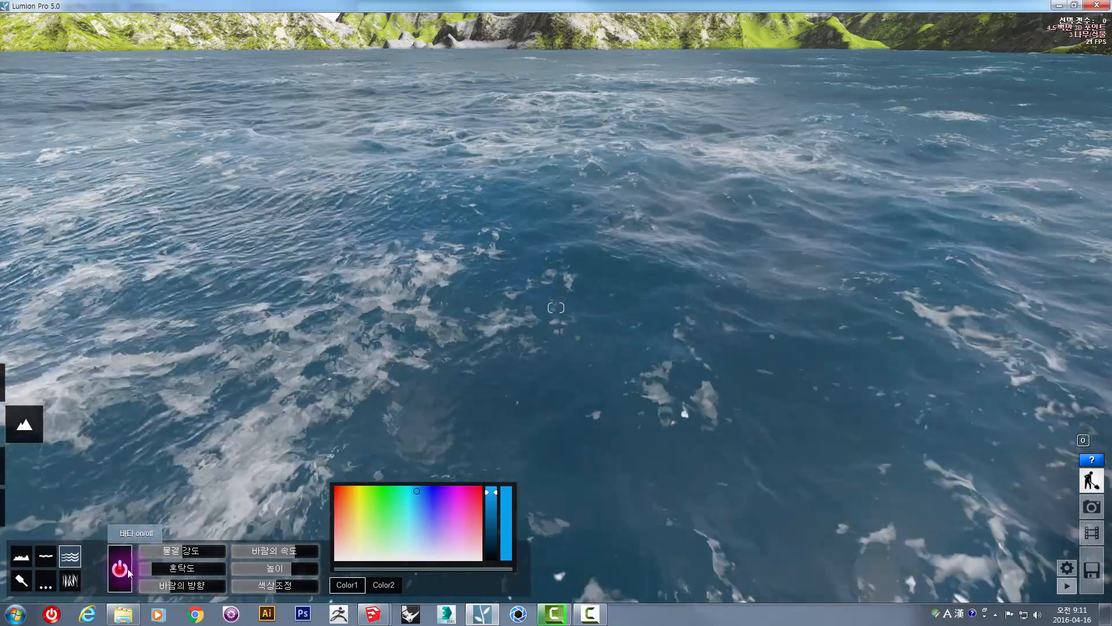
Toggle the ocean off and on, and lower its height to about -5.5
left_click(119, 568)
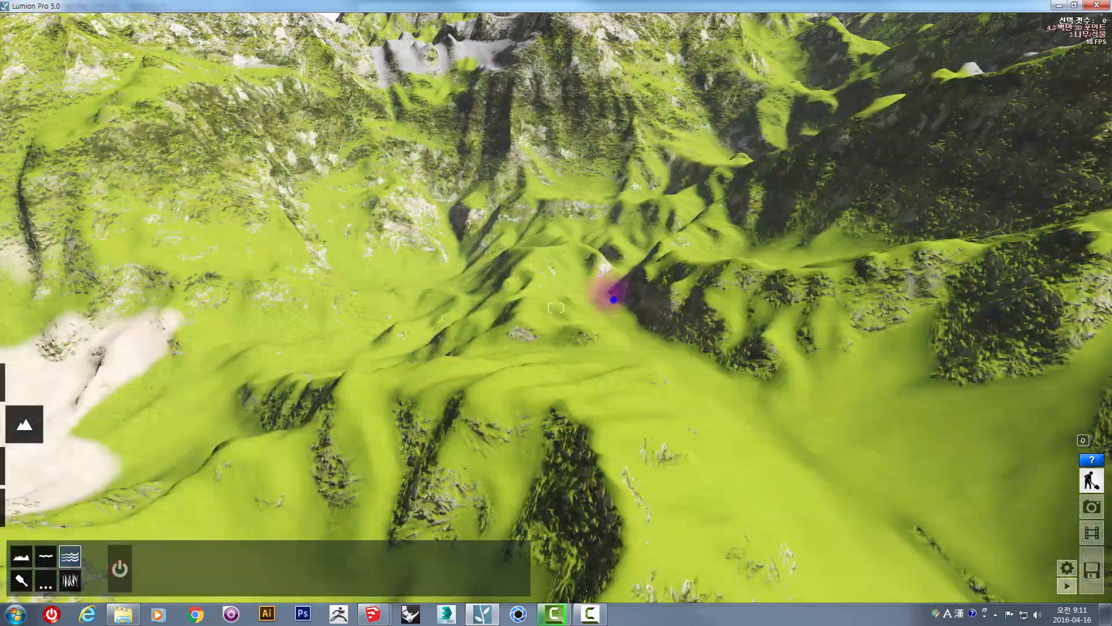
right_click_drag(613, 300, 616, 308)
left_click(122, 563)
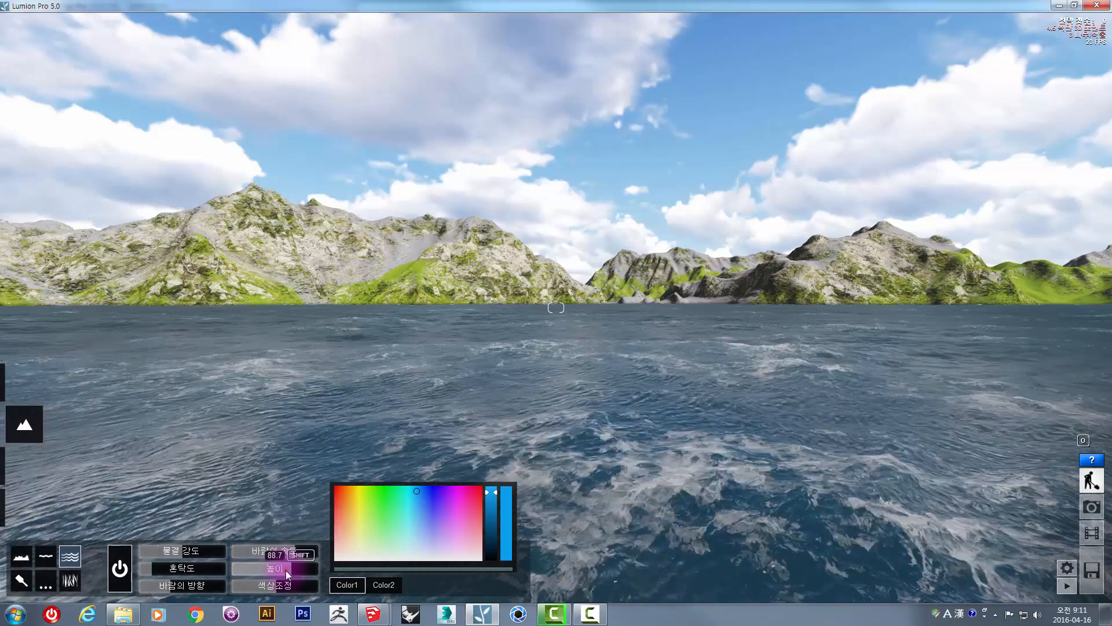
left_click_drag(286, 570, 279, 571)
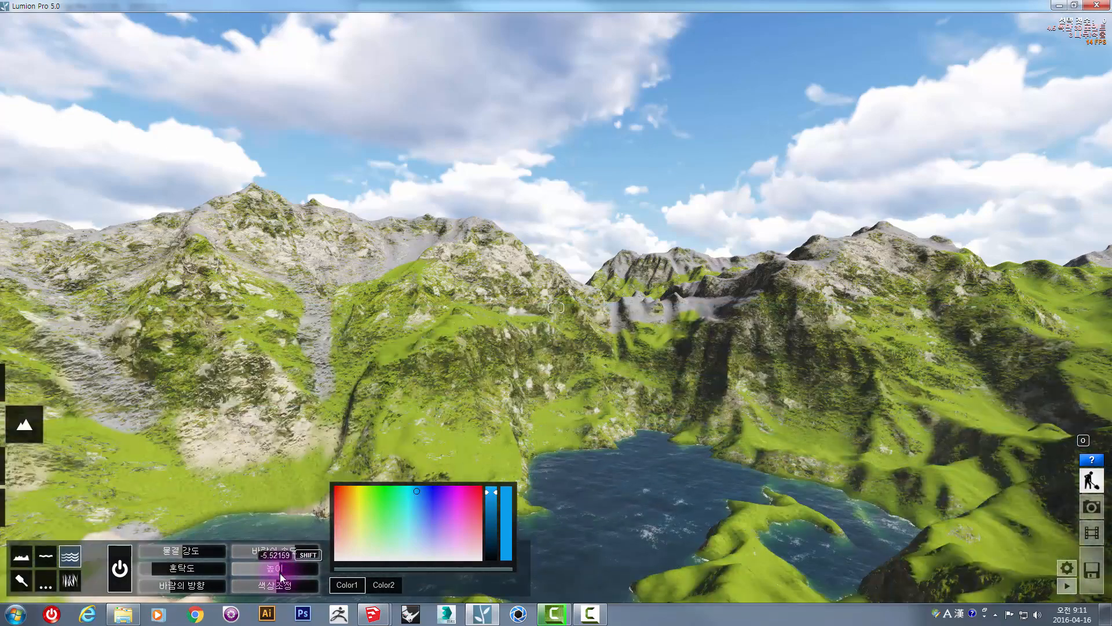
Place a large rectangular water surface over the green basin between the hills behind the building plain
mouse_move(773, 479)
right_mouse_down()
mouse_move(747, 485)
mouse_move(775, 461)
right_mouse_up()
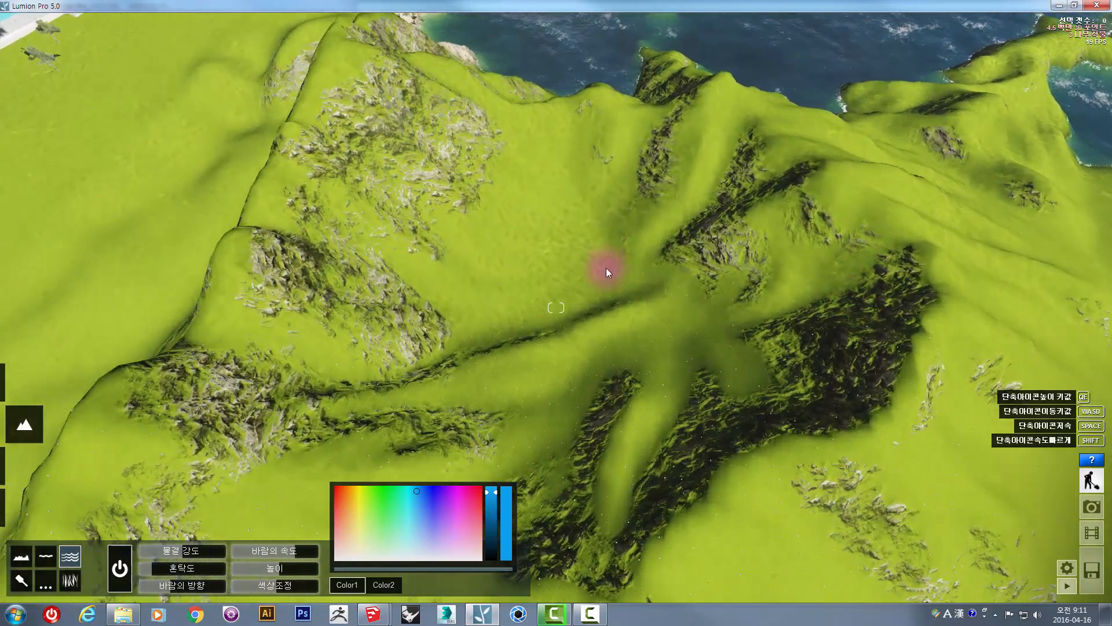
right_click_drag(607, 269, 621, 288)
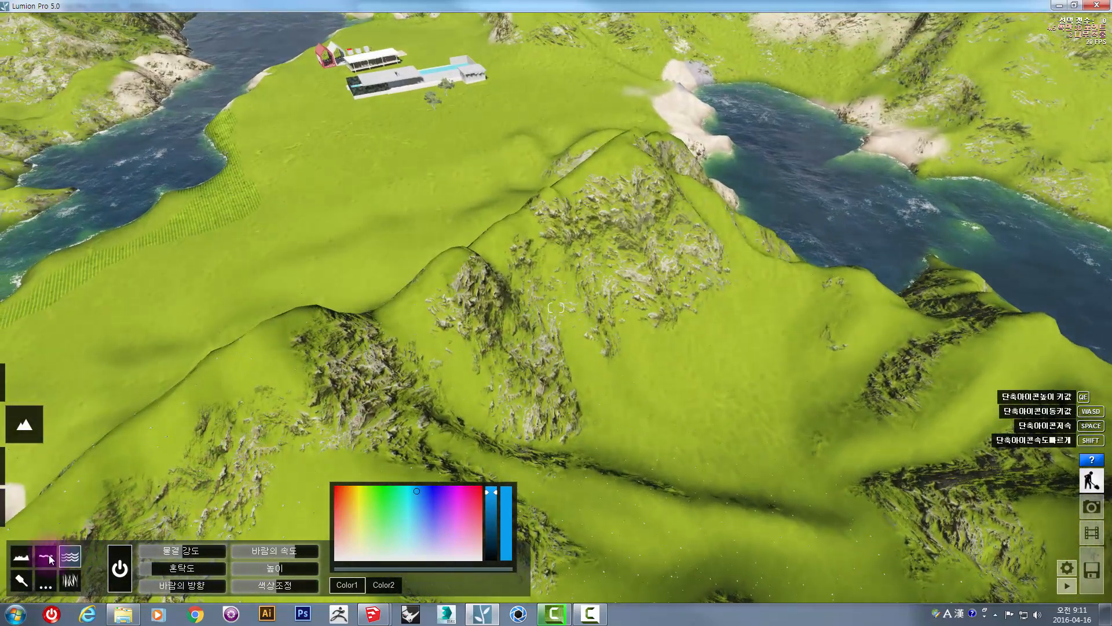
left_click(46, 557)
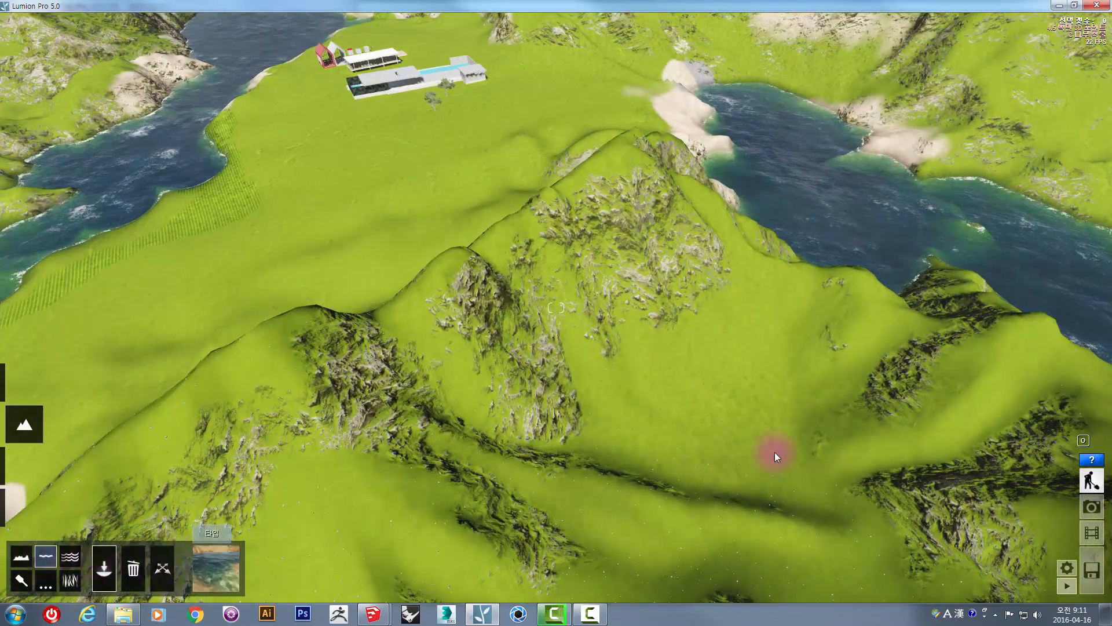
right_click_drag(778, 449, 807, 422)
key("w")
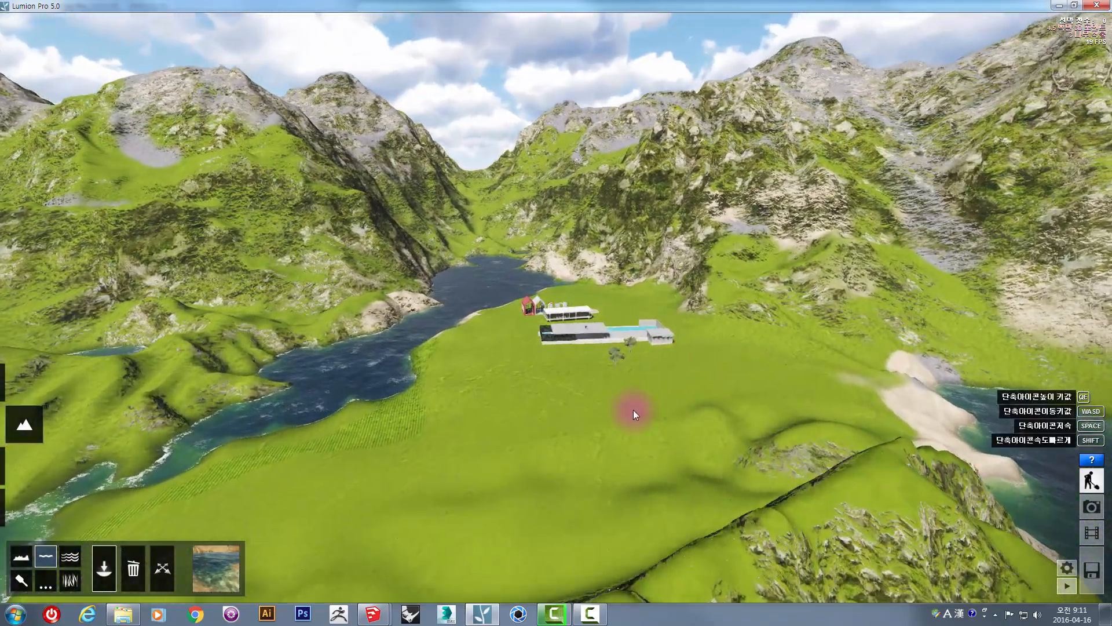
right_click_drag(625, 503, 717, 100)
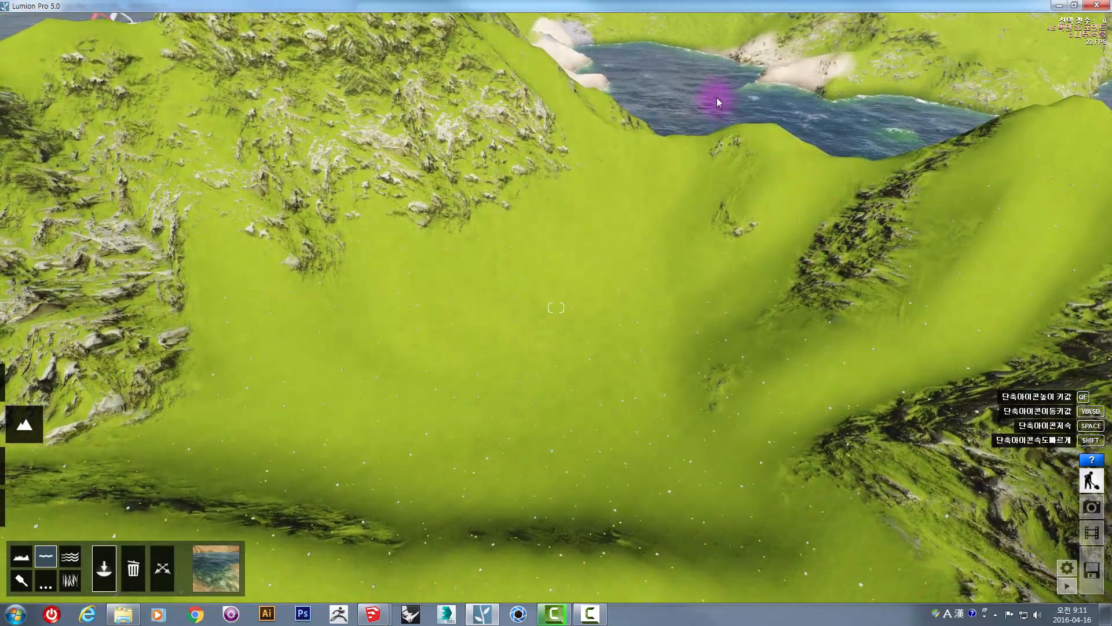
right_click_drag(691, 197, 223, 321)
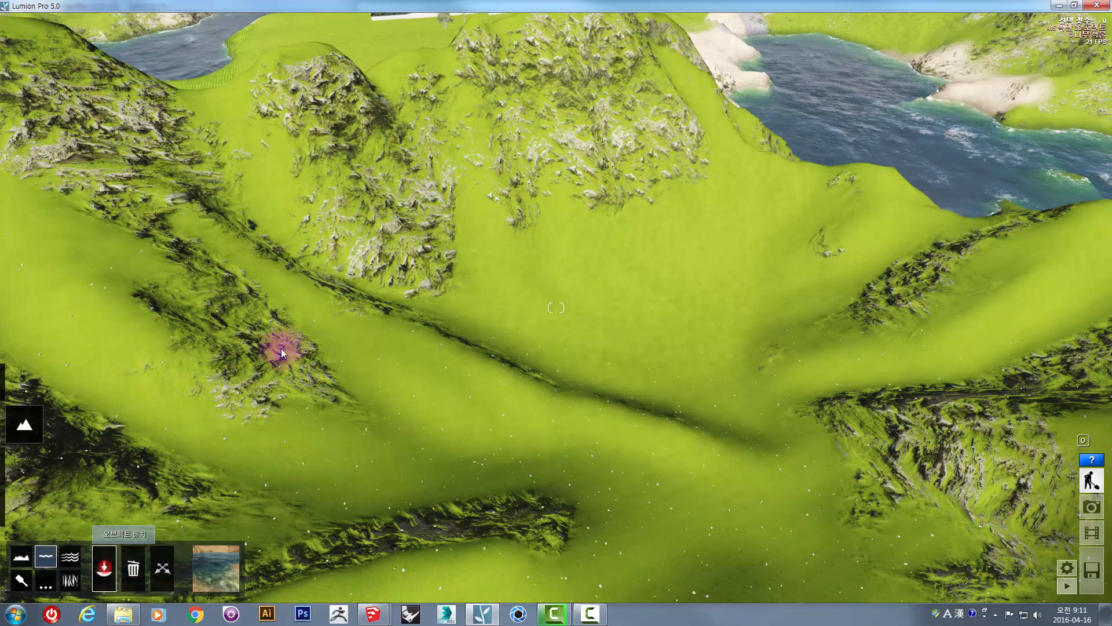
left_click_drag(269, 248, 1092, 365)
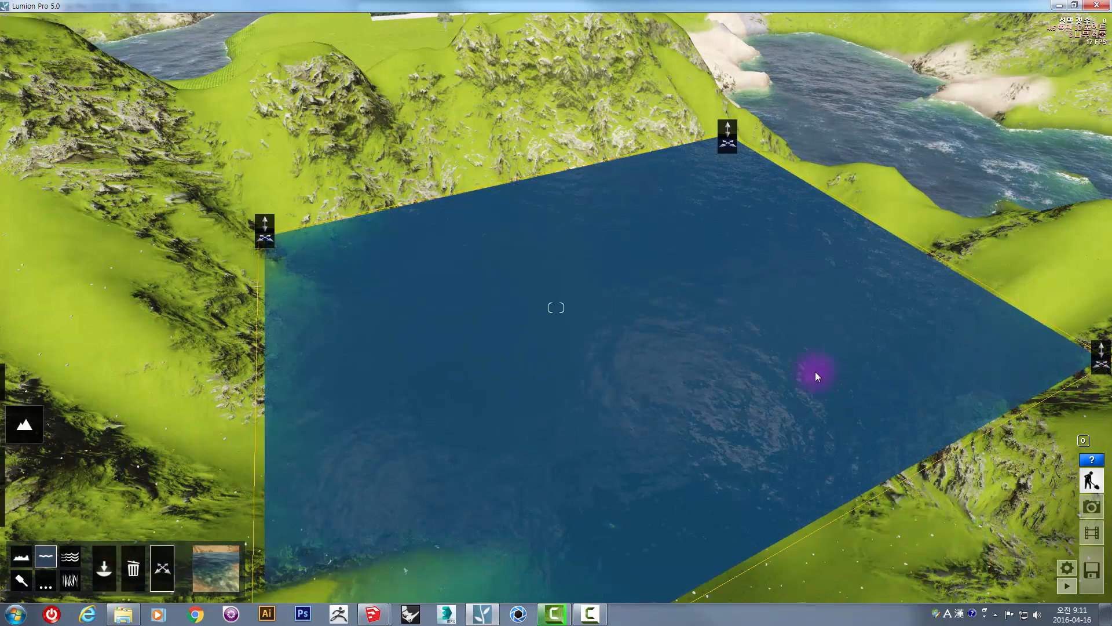
Lower the basin's water surface and move its far corner several times, ending with a narrow strip of water along the rocky slope
left_click_drag(262, 248, 760, 238)
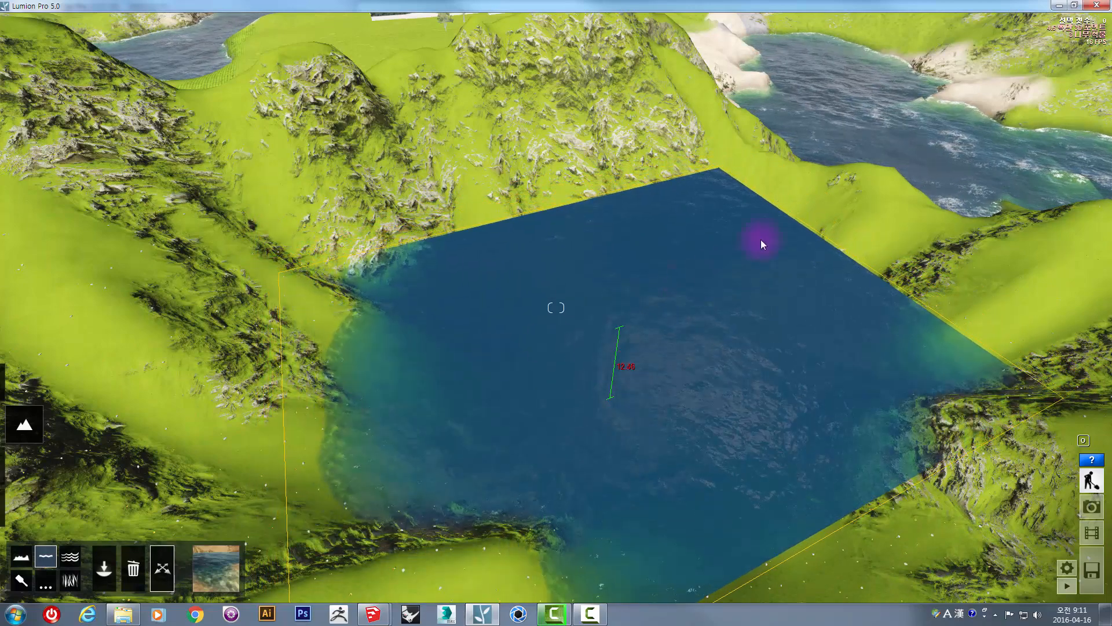
left_click_drag(745, 180, 575, 97)
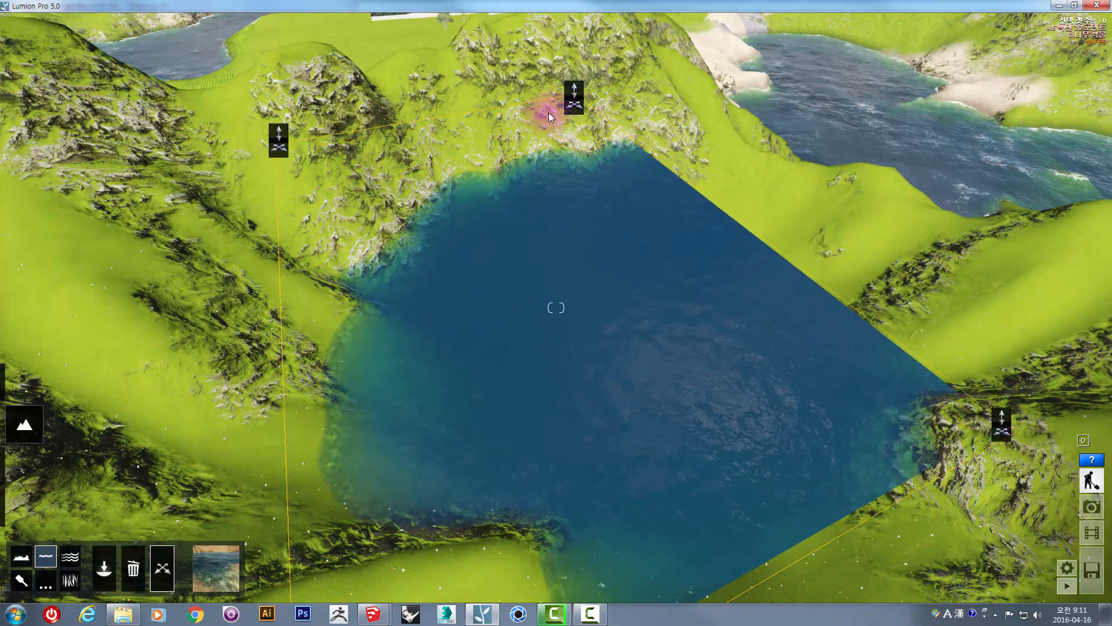
left_click_drag(696, 92, 774, 113)
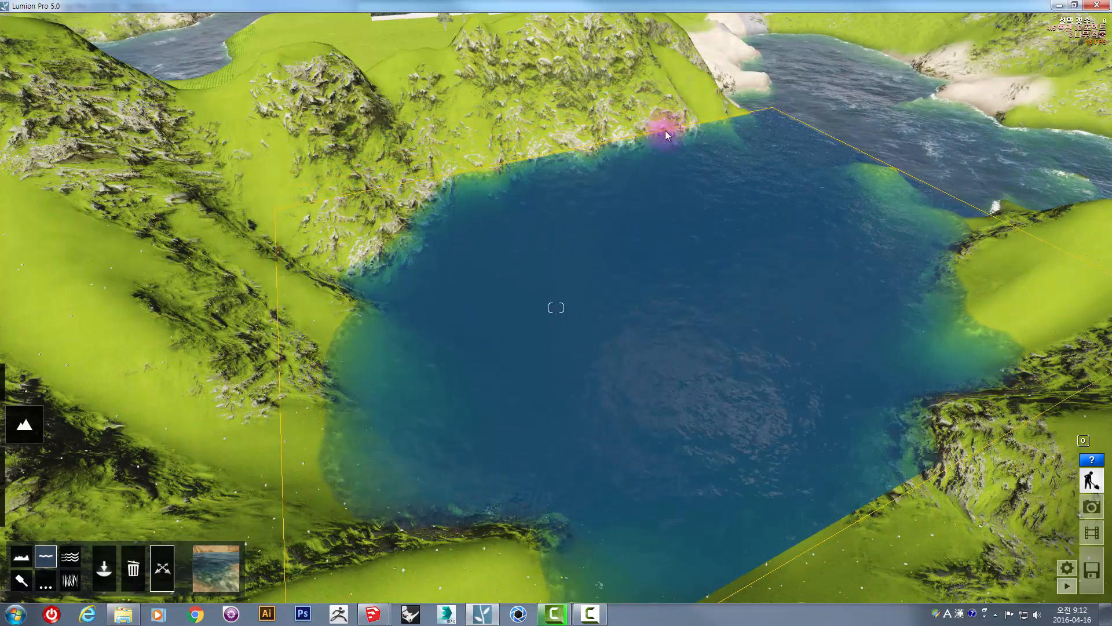
left_click_drag(665, 131, 467, 216)
Delete the water surface from the basin between the hills
scroll(467, 217, "down", 3)
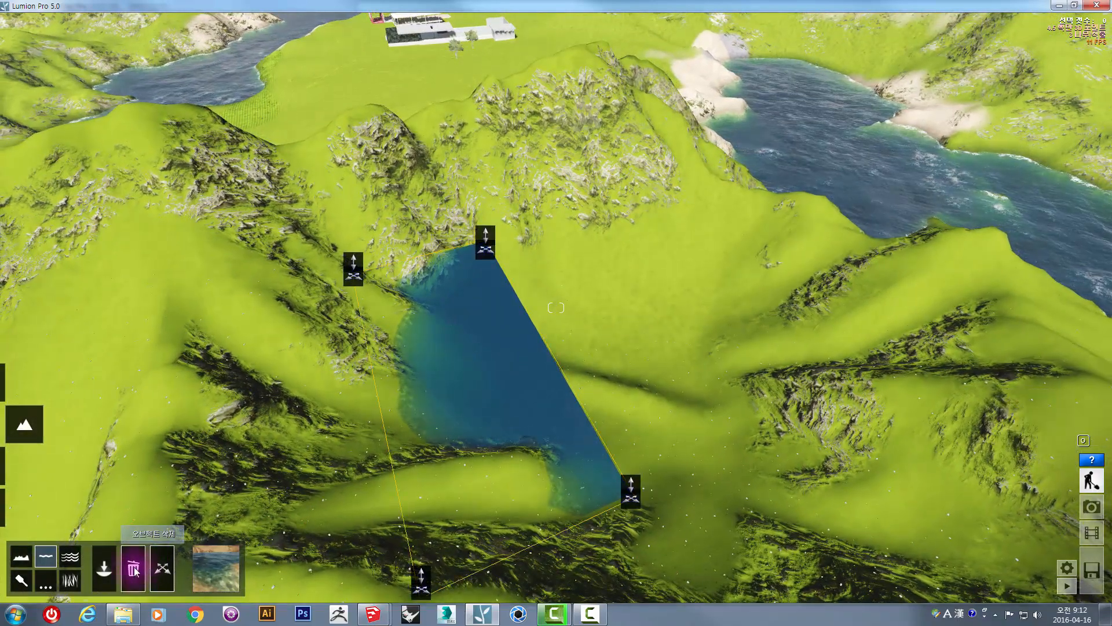
left_click(463, 360)
right_click_drag(464, 360, 423, 382)
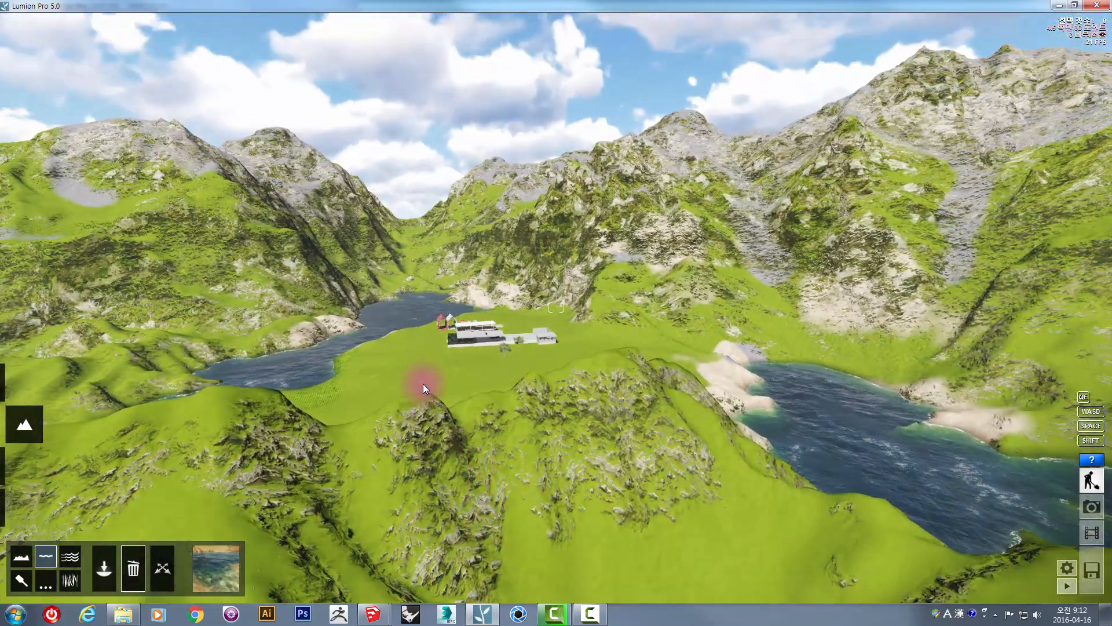
Place a rectangular water surface over the building's swimming pool and stretch its corner beyond the outer pool wall onto the grass
scroll(425, 380, "up", 2)
key("w")
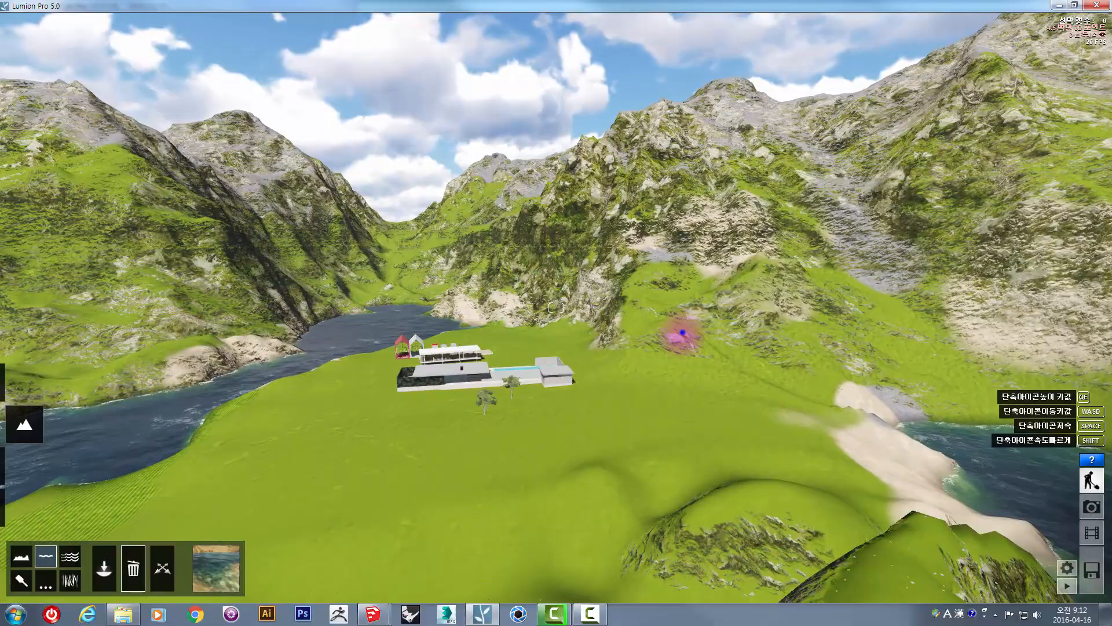
right_click_drag(682, 332, 602, 416)
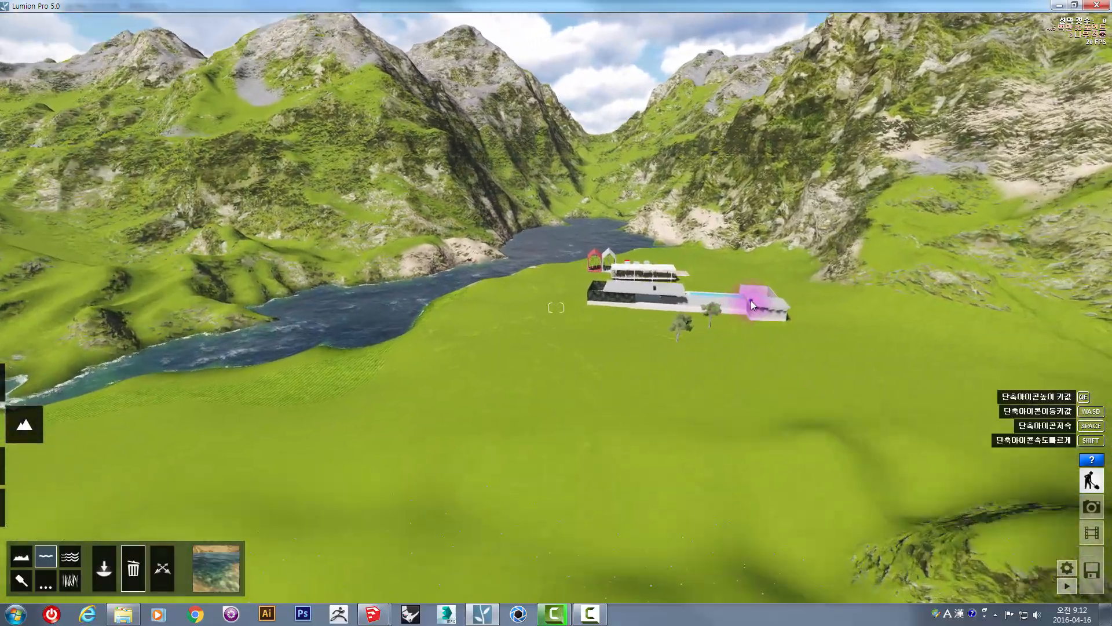
right_click(750, 300)
right_click(751, 300)
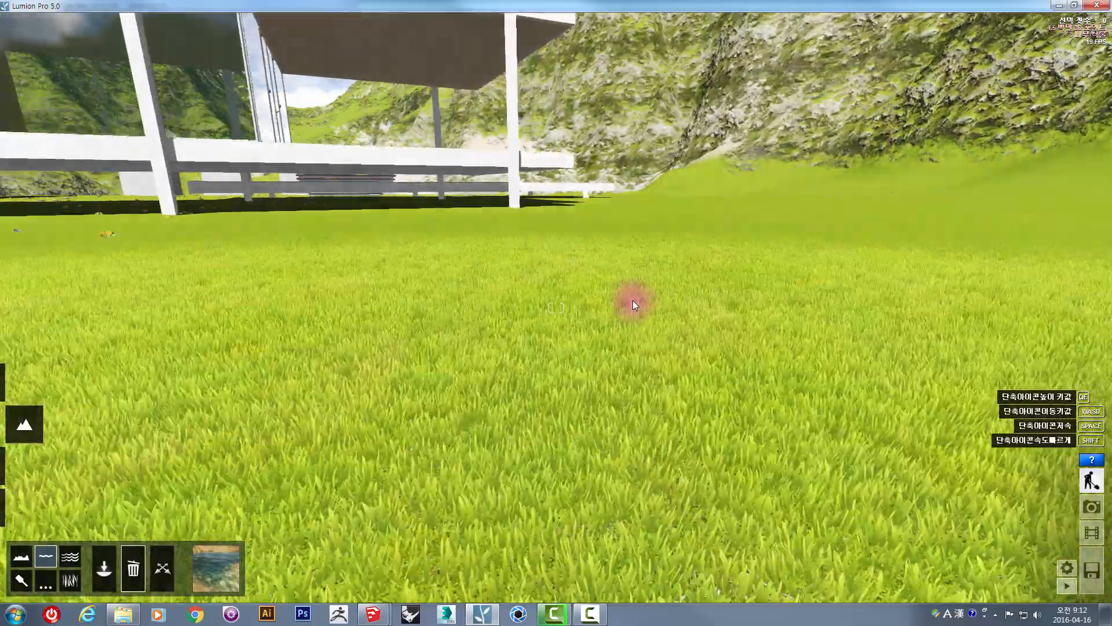
key("s")
right_click_drag(632, 300, 599, 276)
key("a")
key("w")
key("w")
key("s")
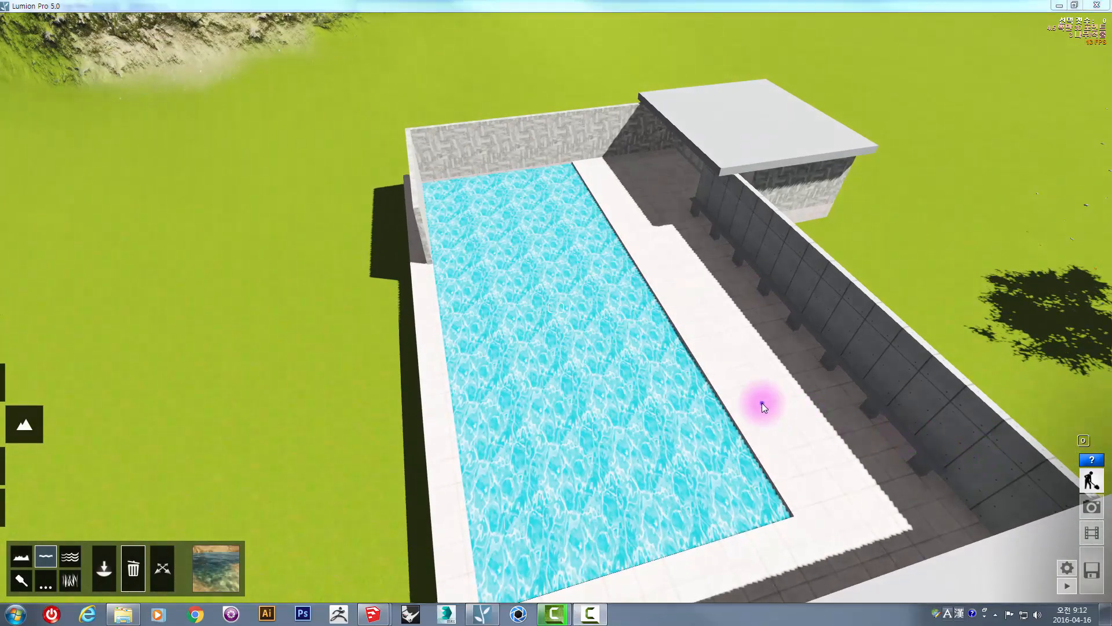
right_click_drag(763, 402, 1111, 524)
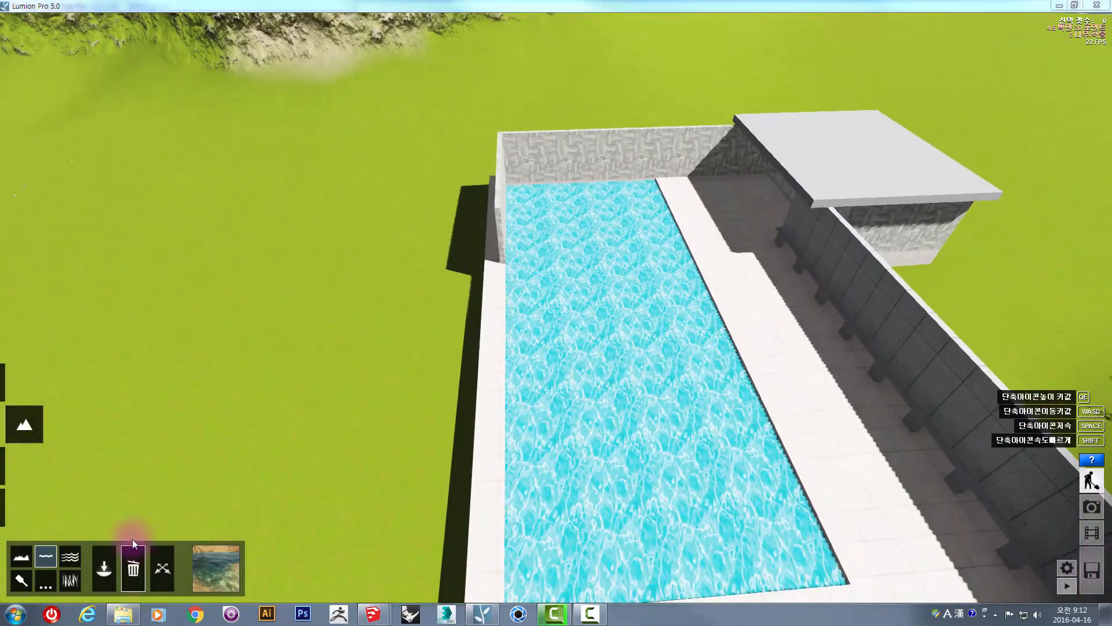
left_click(45, 555)
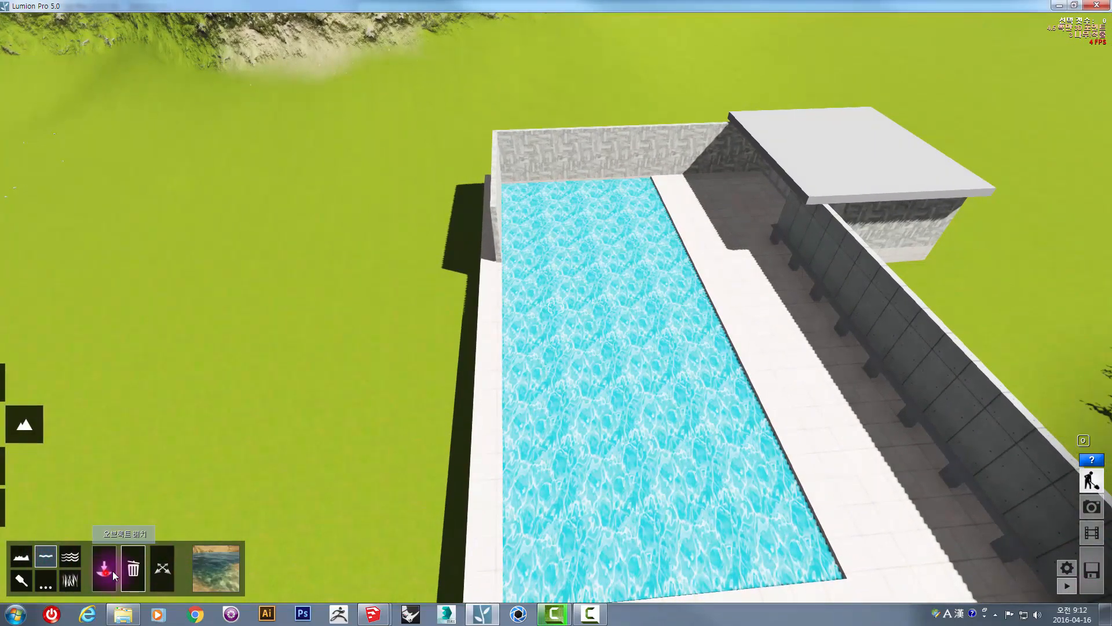
left_click_drag(505, 183, 921, 576)
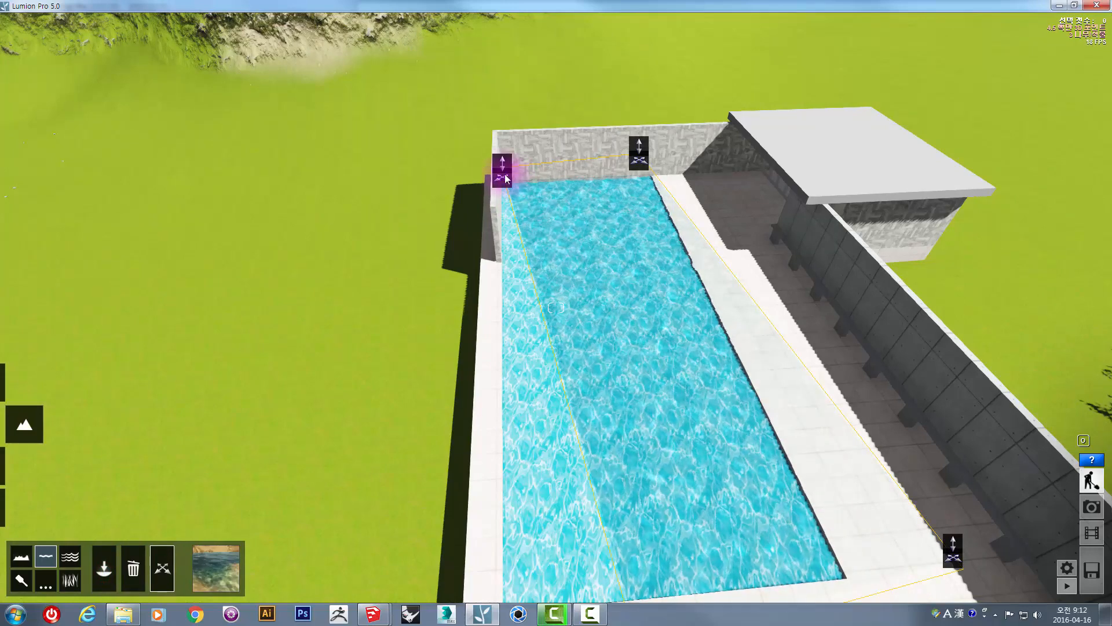
left_click_drag(478, 190, 425, 183)
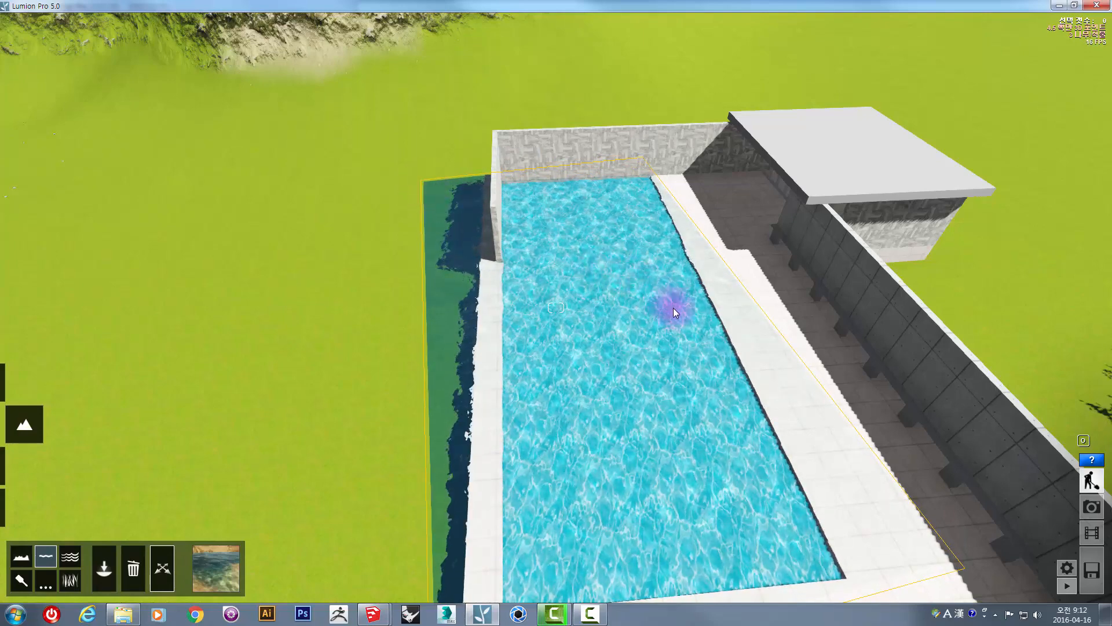
mouse_move(643, 155)
left_mouse_down()
mouse_move(644, 168)
mouse_move(652, 148)
left_mouse_up()
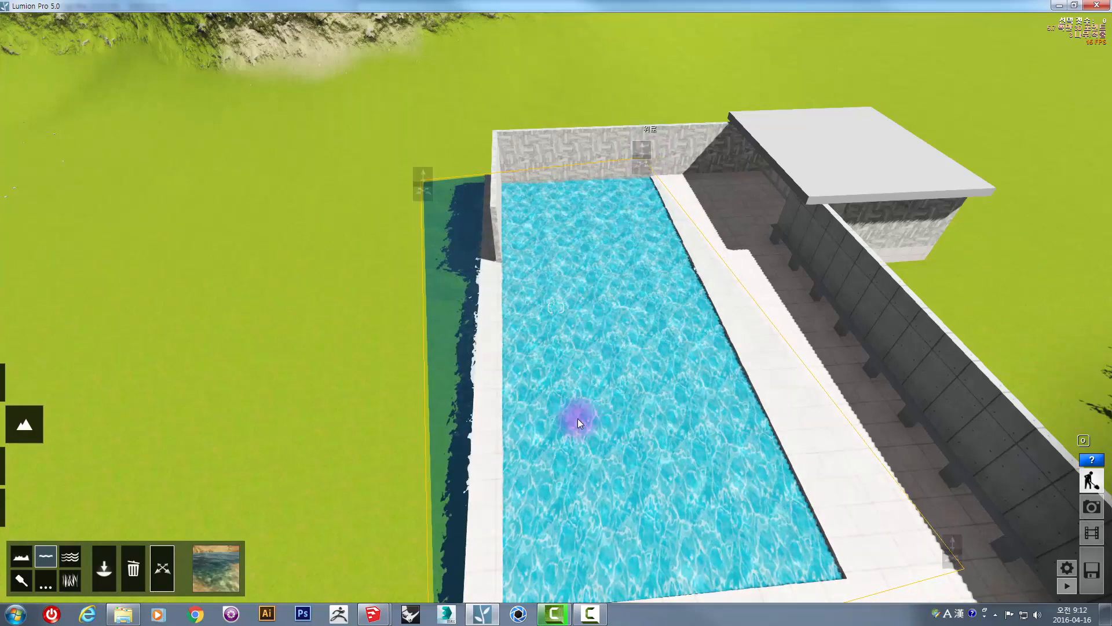
Delete the water surface that covers the swimming pool
right_click_drag(655, 374, 646, 369)
left_click(133, 568)
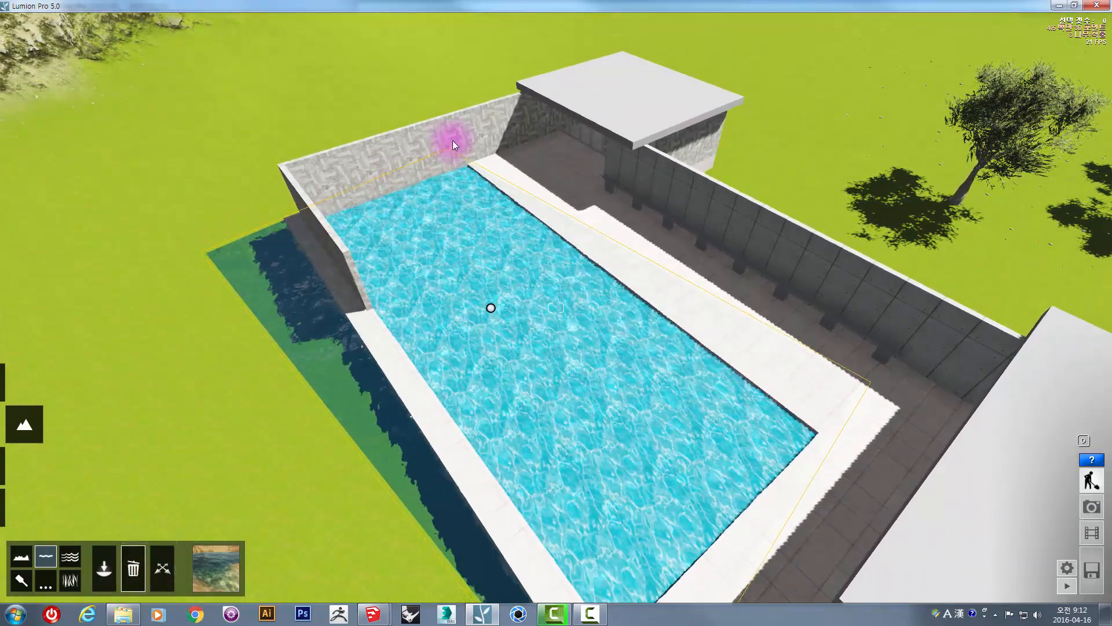
right_click_drag(358, 380, 561, 397)
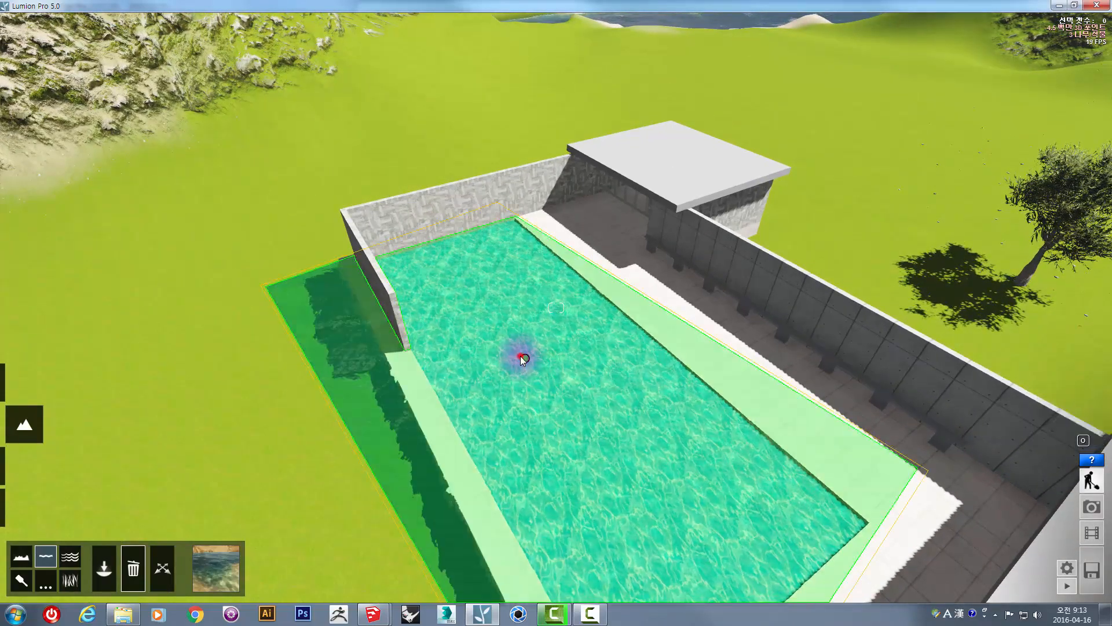
left_click(526, 359)
Switch from the landscape tools to the object placement tools (오브젝트)
mouse_move(647, 438)
right_mouse_down()
mouse_move(713, 440)
mouse_move(647, 437)
right_mouse_up()
right_click_drag(337, 442, 516, 484)
right_click_drag(241, 518, 9, 601)
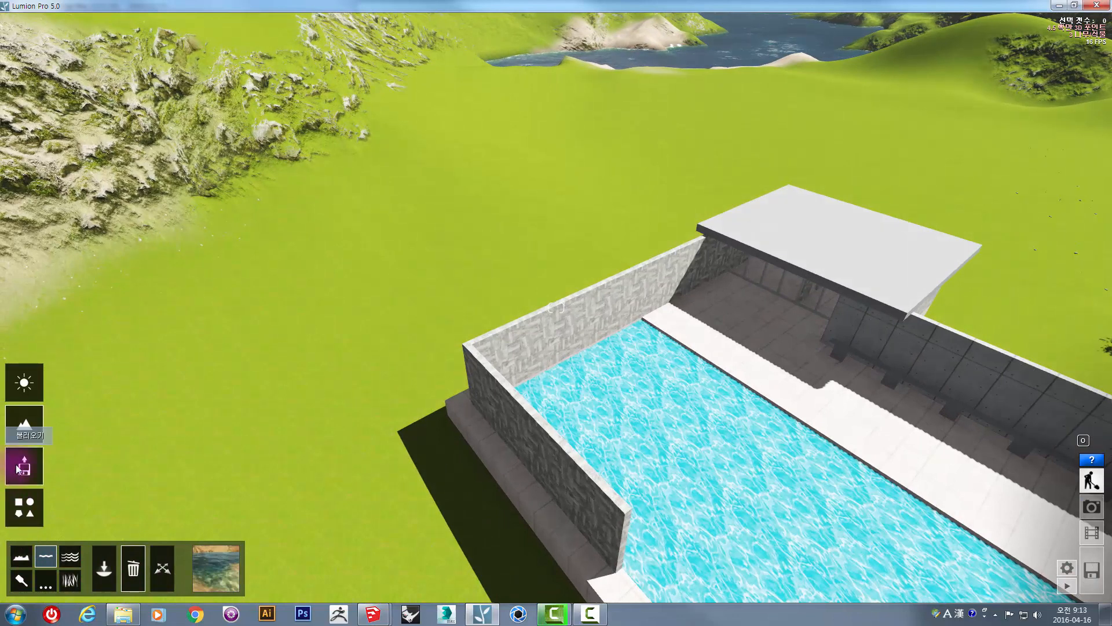
left_click(18, 515)
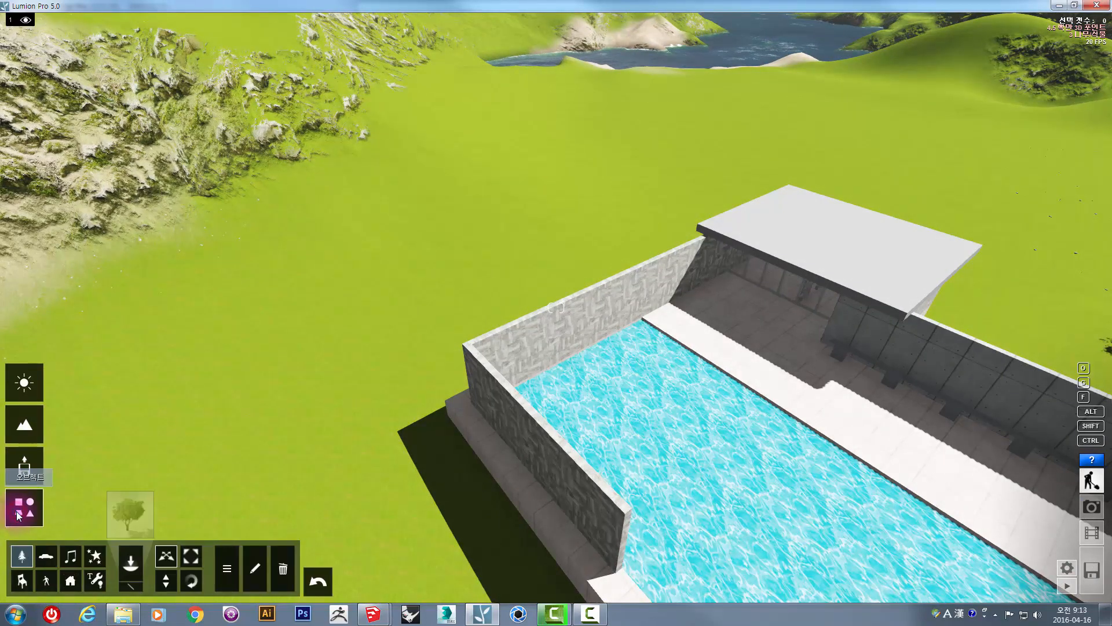